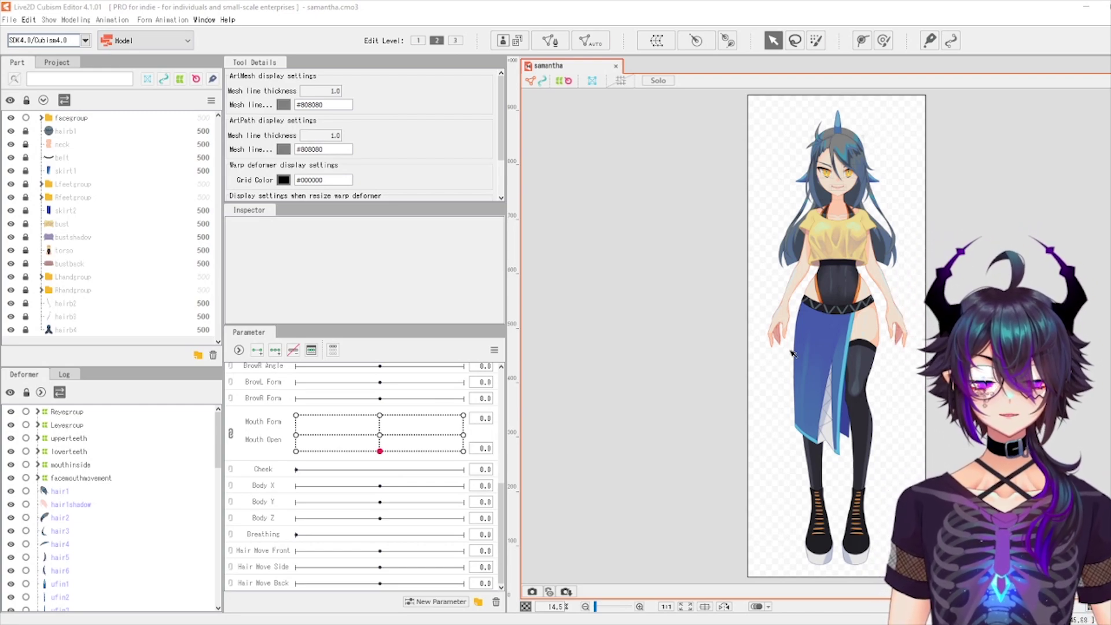
scroll(893, 369, "down", 1)
scroll(915, 174, "up", 1)
scroll(829, 403, "down", 1)
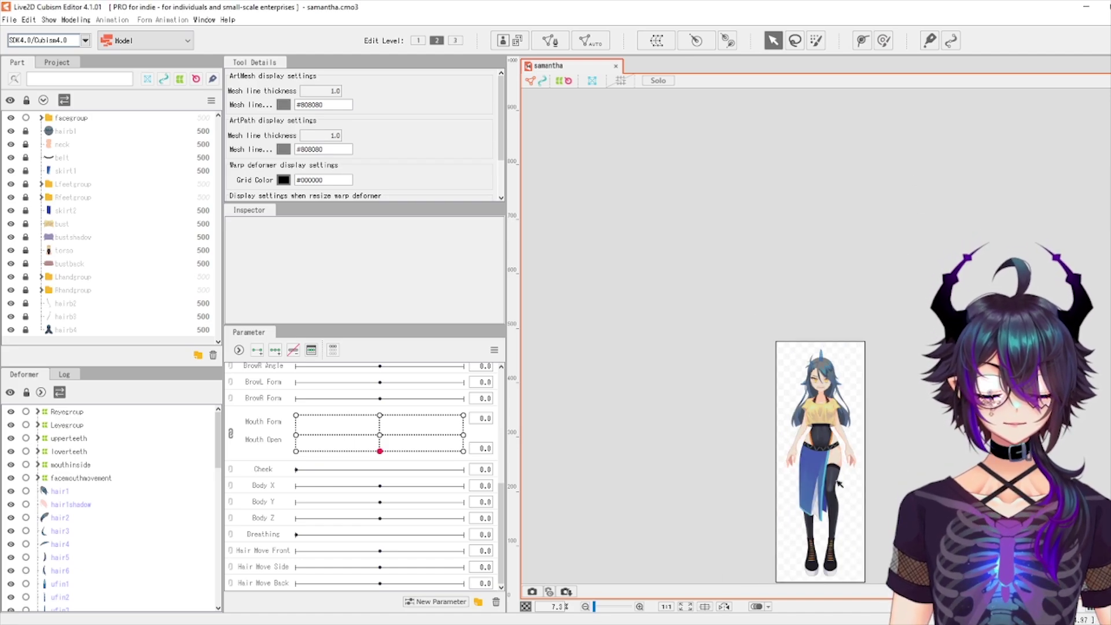
left_click_drag(826, 445, 762, 339)
scroll(776, 337, "up", 2)
left_click_drag(767, 254, 732, 444)
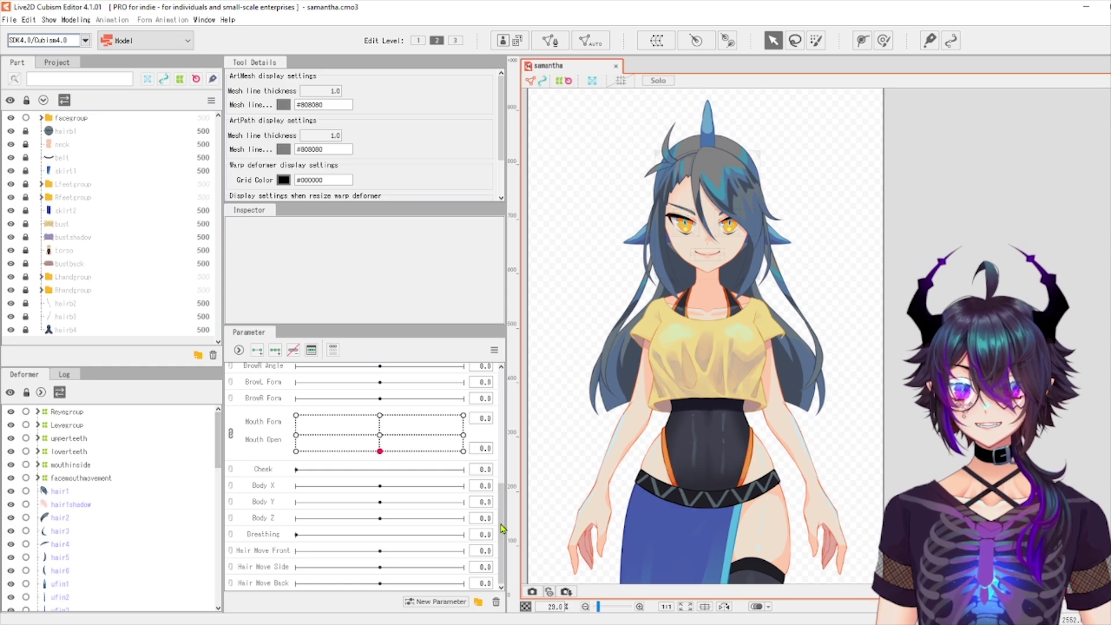
Test the BrowL Y parameter by sliding it to -1.0 and back to 0.0
scroll(496, 499, "up", 2)
scroll(496, 499, "up", 2)
left_click(297, 424)
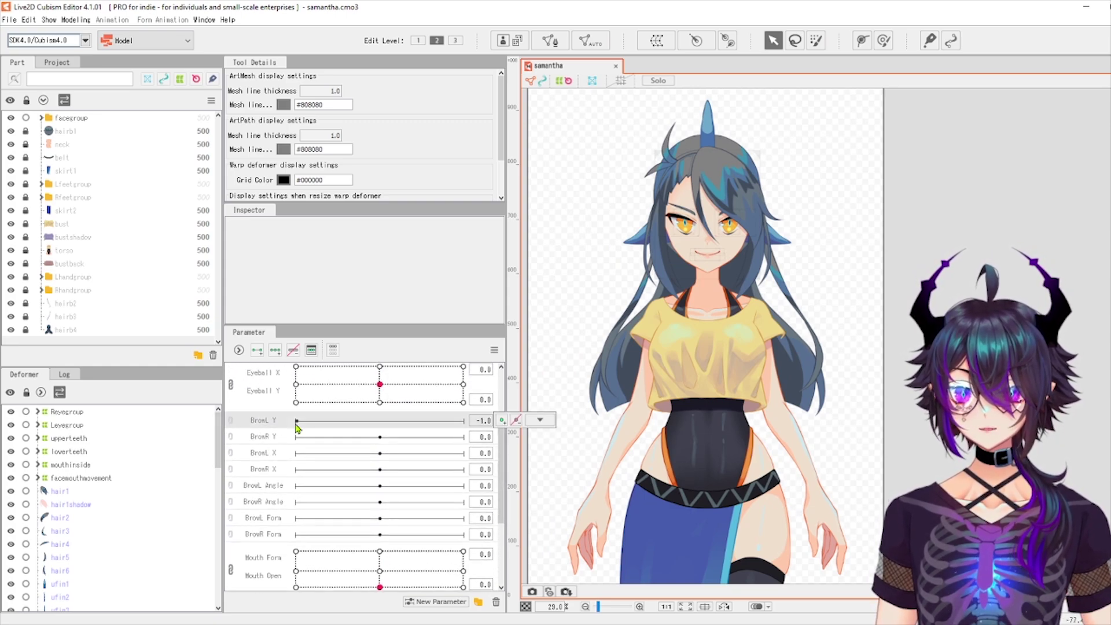
left_click_drag(275, 429, 379, 436)
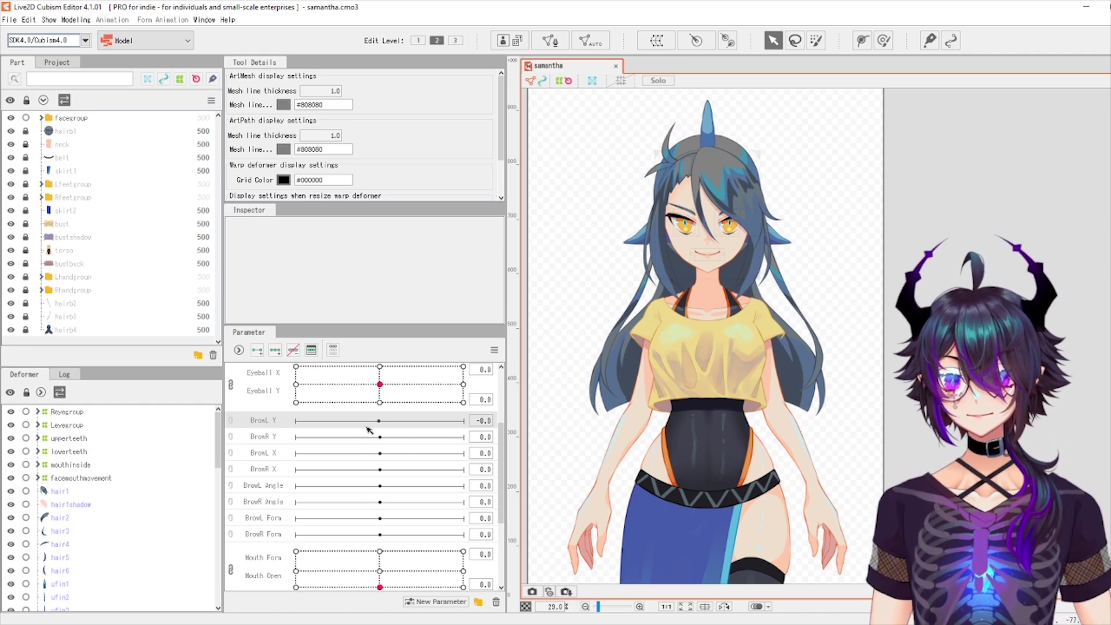
left_click(409, 390)
Expand the facegroup part folder and hide its fronthair group so the brows are uncovered
scroll(878, 250, "up", 2)
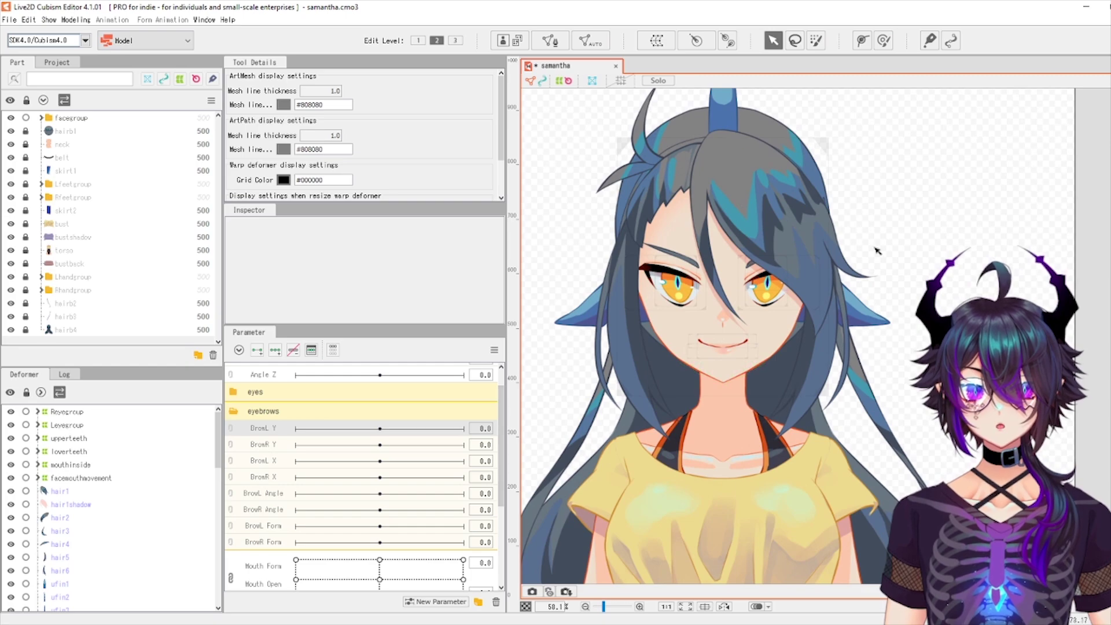
left_click(47, 119)
left_click(42, 118)
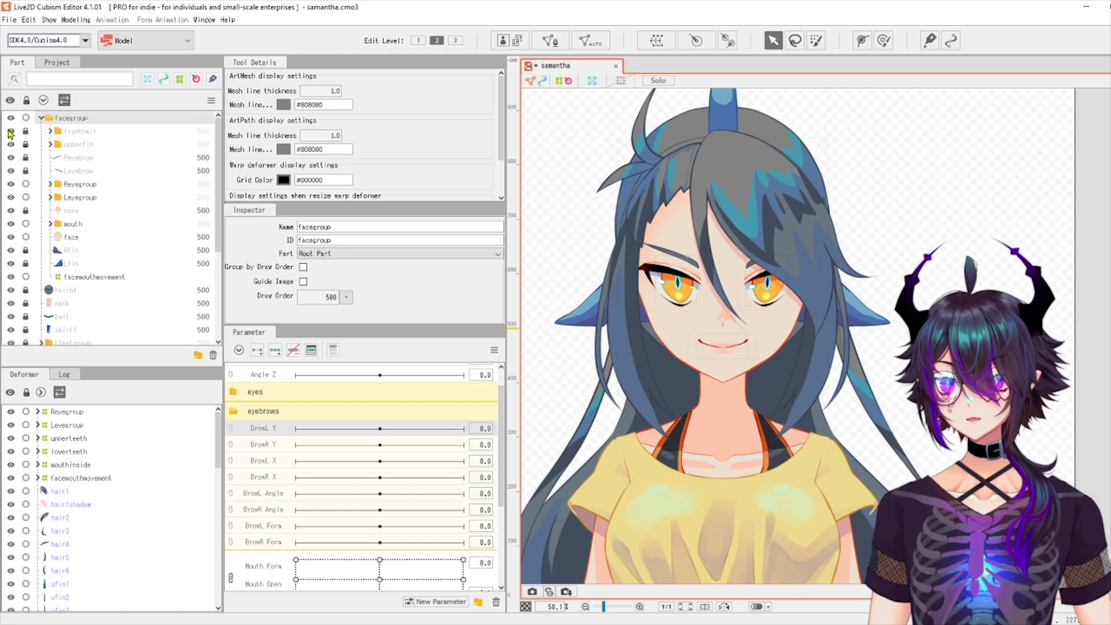
left_click(10, 132)
scroll(657, 274, "up", 3)
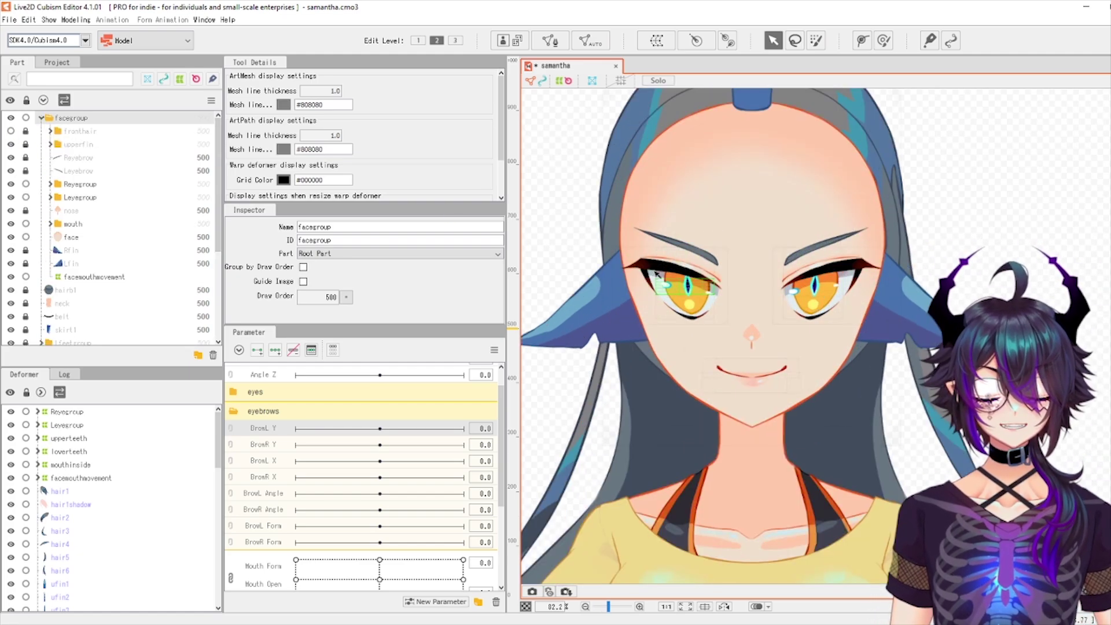
Unlock the Reyebrow and Leyebrow parts inside facegroup
scroll(657, 274, "up", 2)
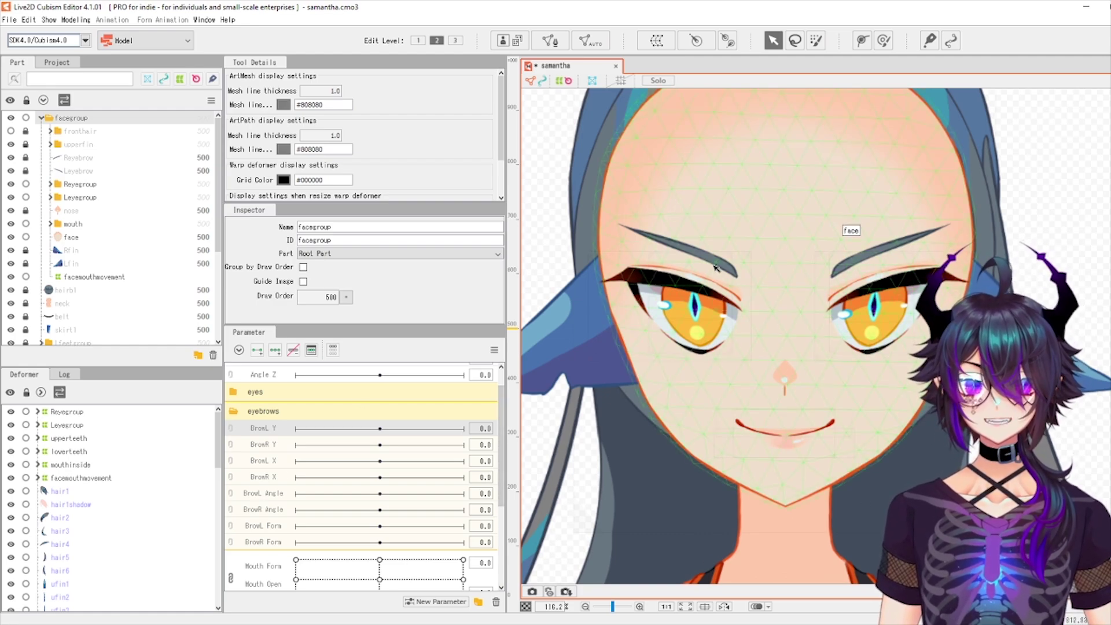
left_click(25, 157)
left_click(26, 171)
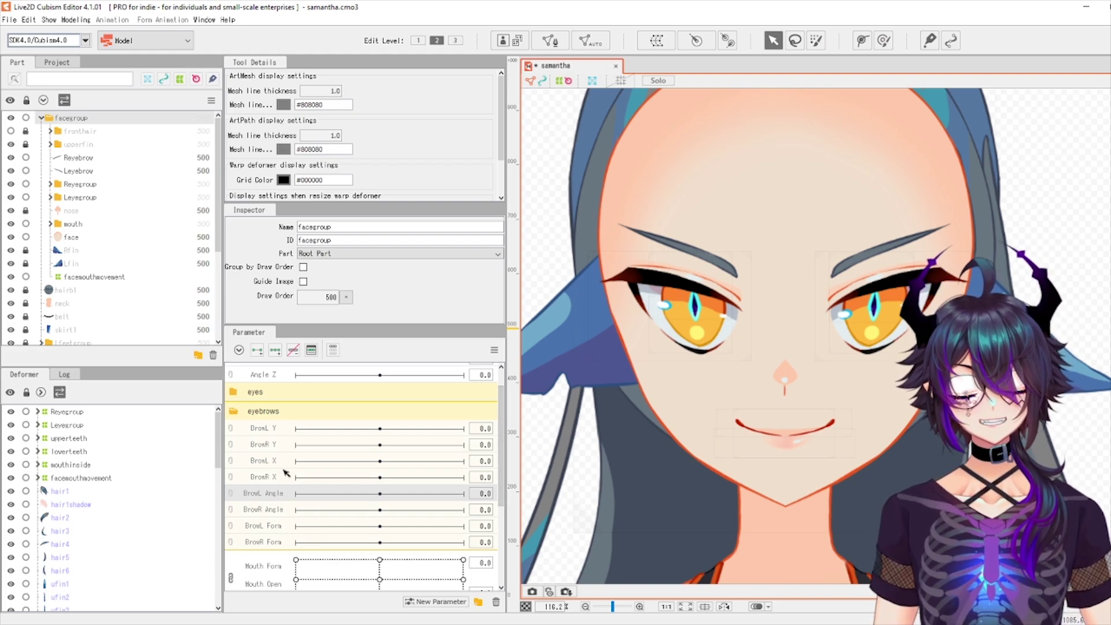
Reorder the eyebrows parameters so BrowL X sits above BrowL Y and BrowR X above BrowR Y
scroll(395, 524, "up", 1)
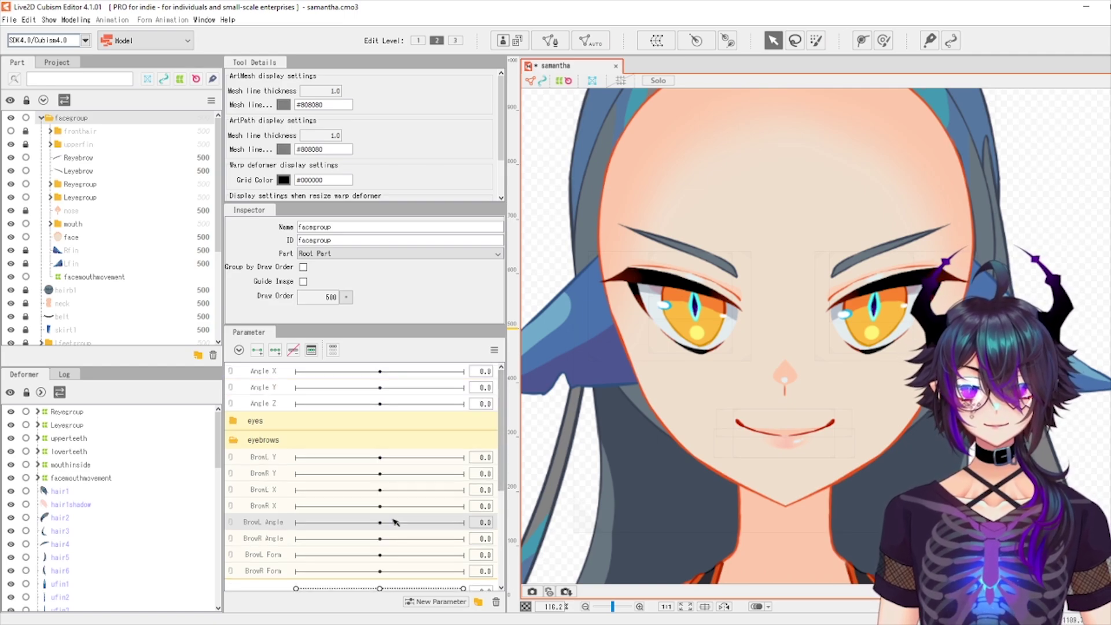
left_click(267, 491)
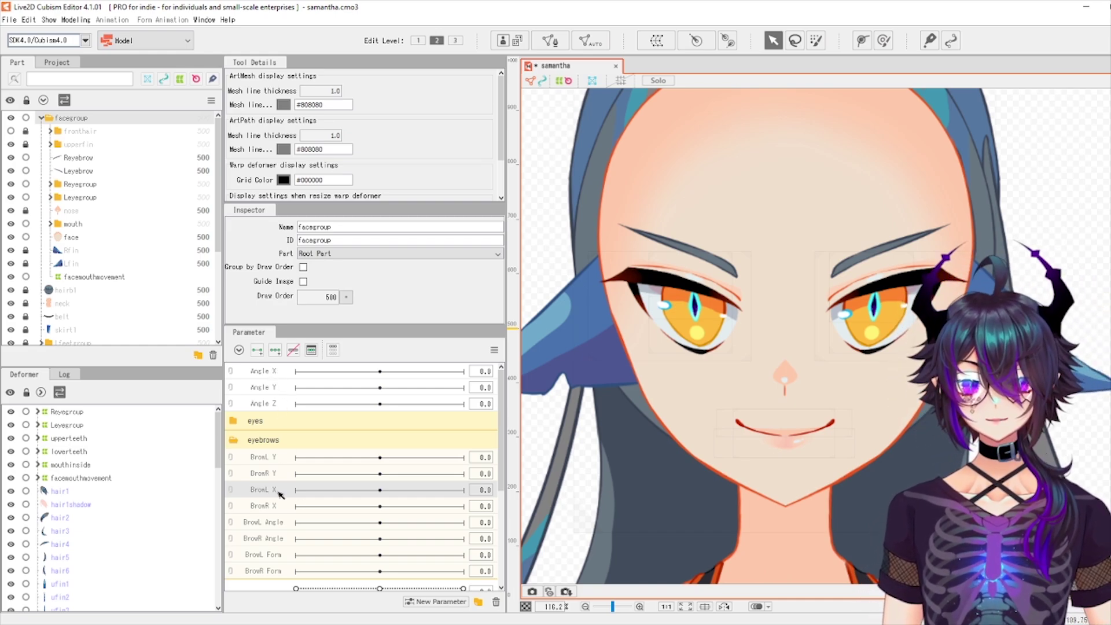
left_click_drag(278, 492, 291, 460)
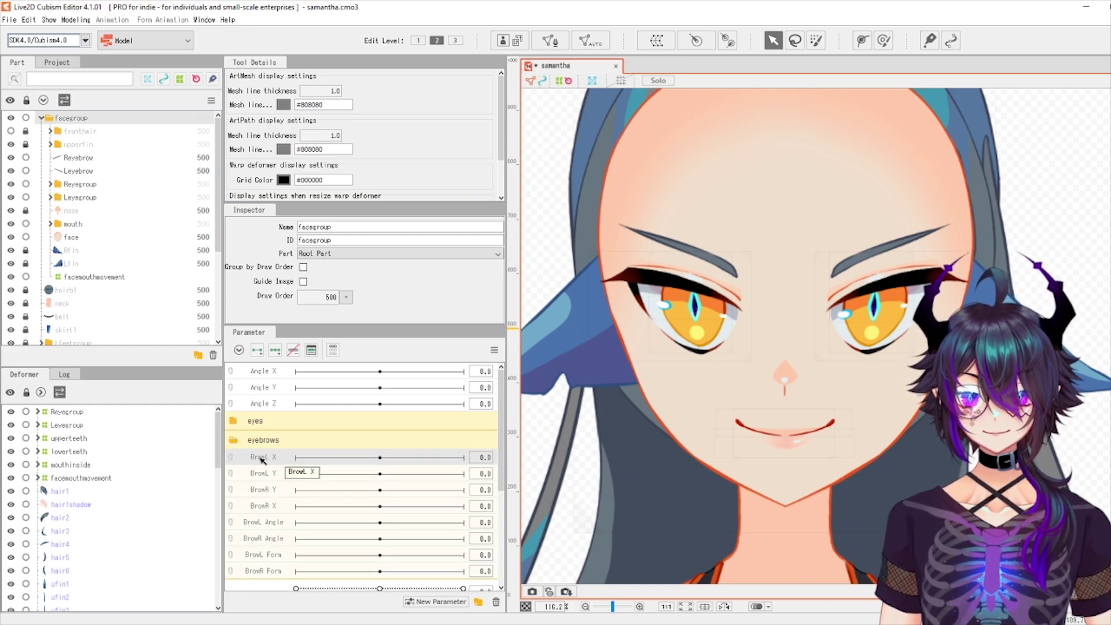
left_click(256, 492)
left_click(276, 507)
left_click_drag(280, 507, 306, 499)
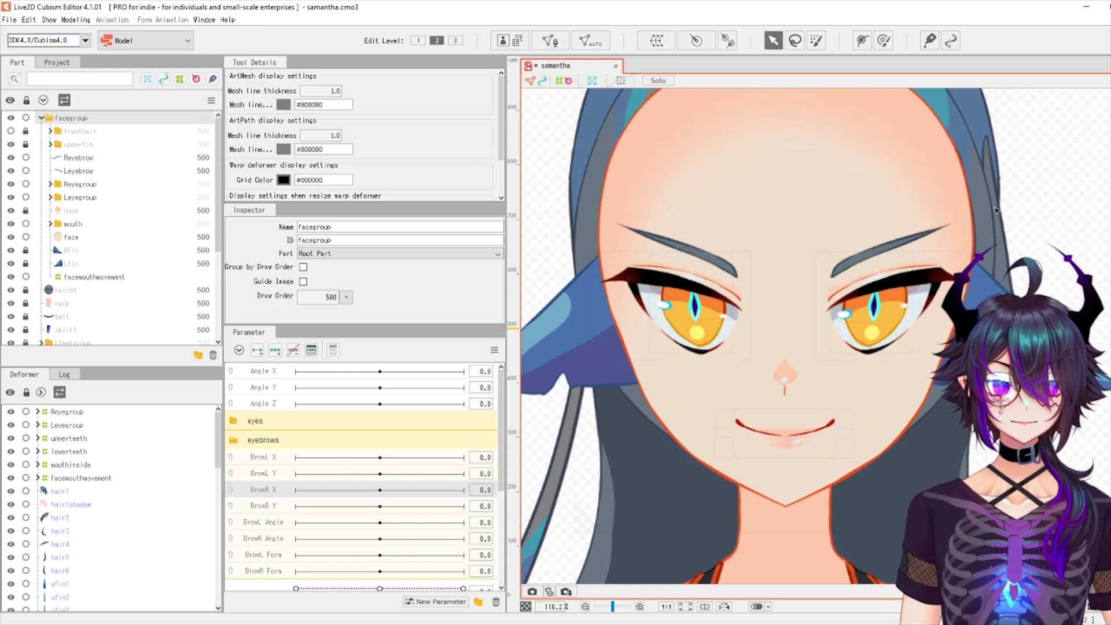
Examine the existing meshes of Reyebrow and Leyebrow up close, checking how their vertices are spread
scroll(996, 209, "down", 4)
scroll(891, 208, "up", 2)
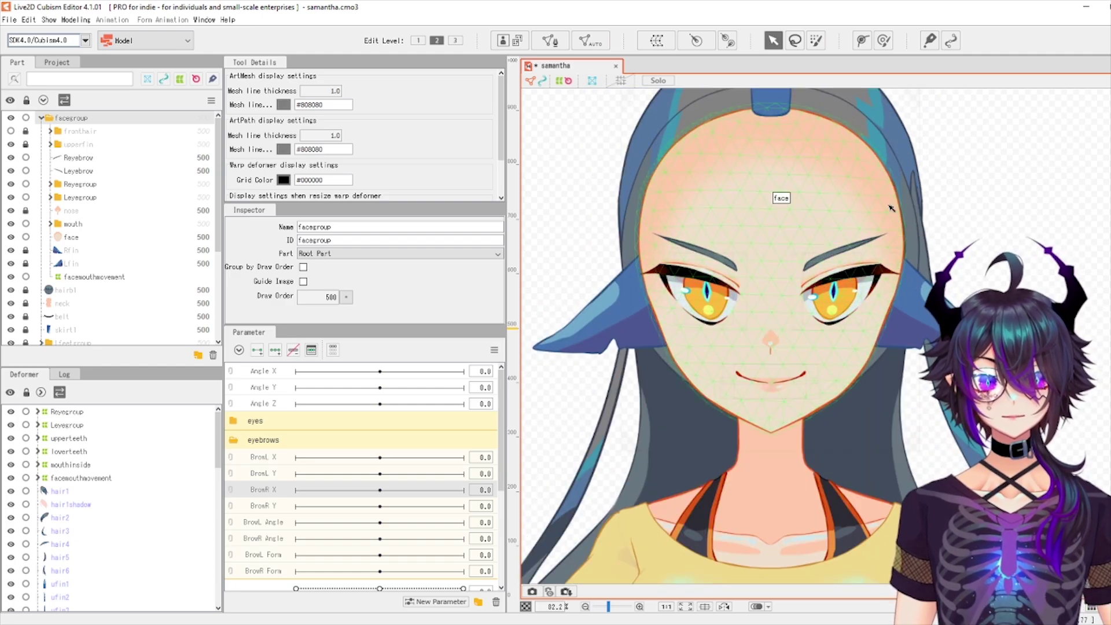
scroll(892, 207, "up", 3)
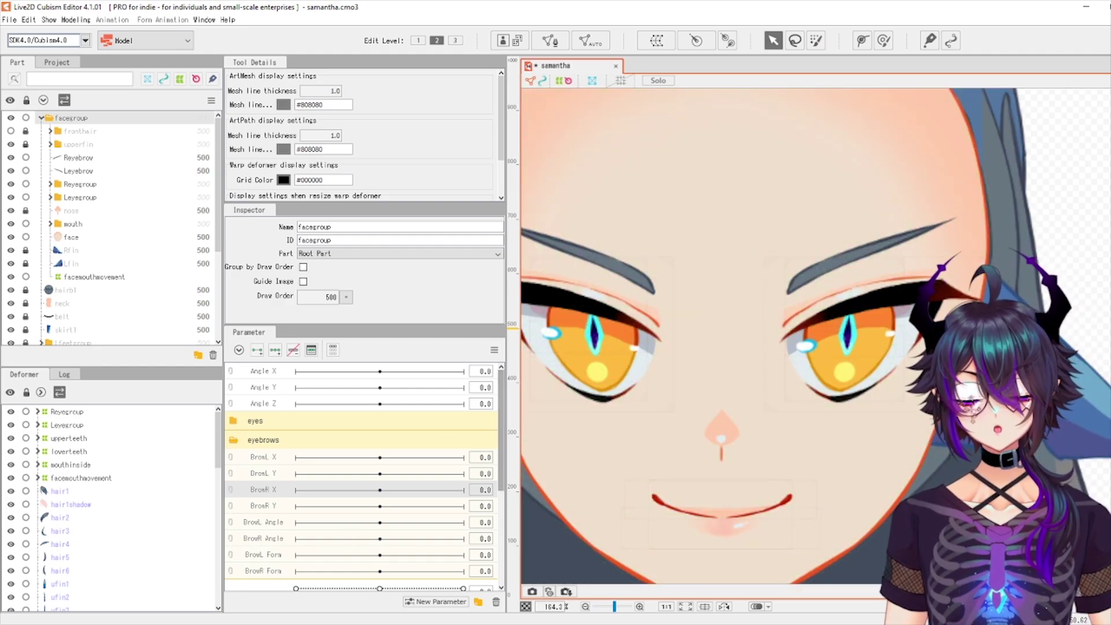
left_click(908, 253)
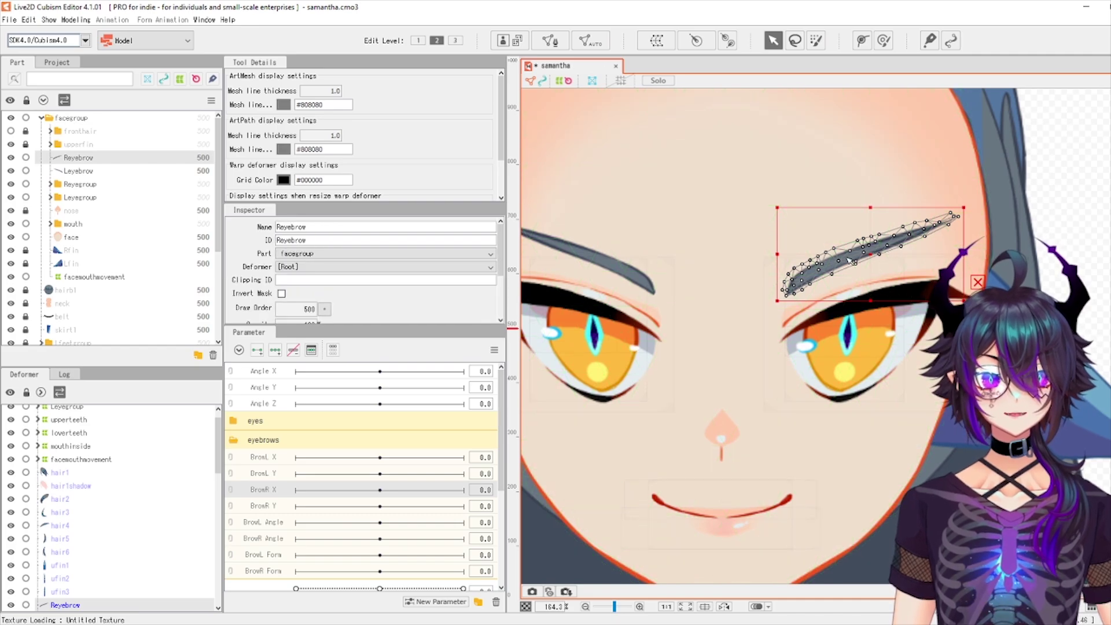
scroll(852, 231, "down", 1)
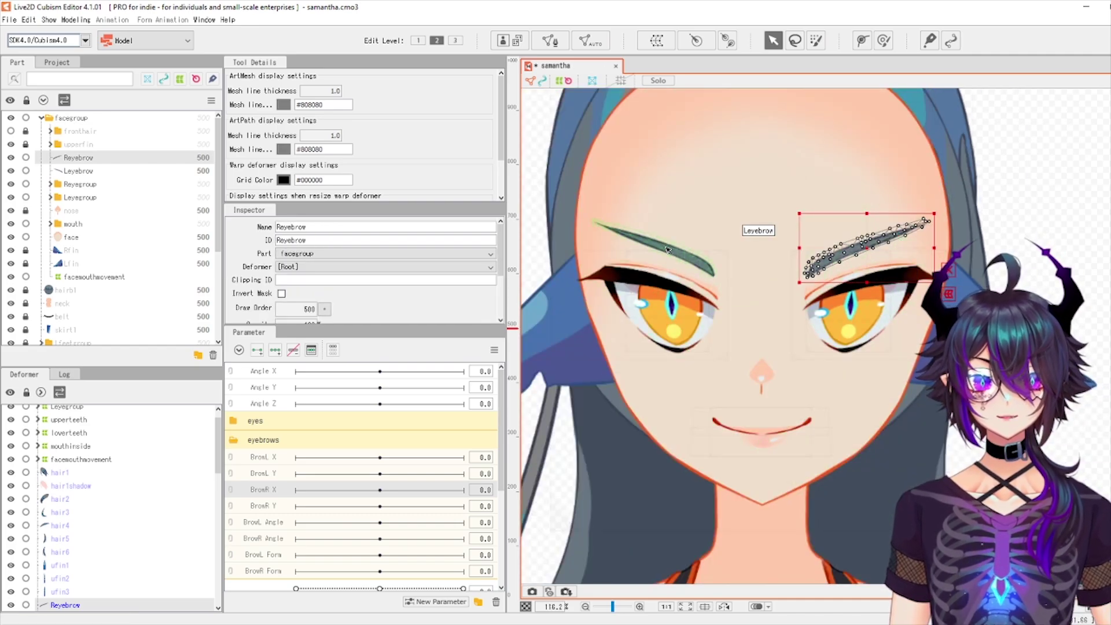
left_click(664, 250)
scroll(664, 250, "up", 3)
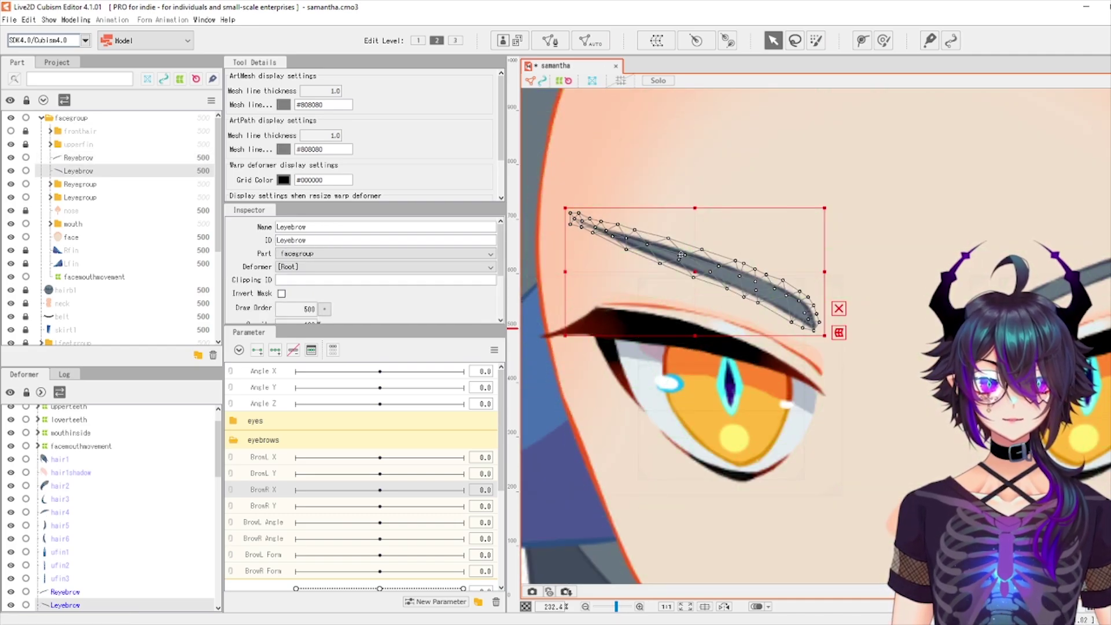
scroll(683, 266, "up", 4)
scroll(713, 270, "down", 3)
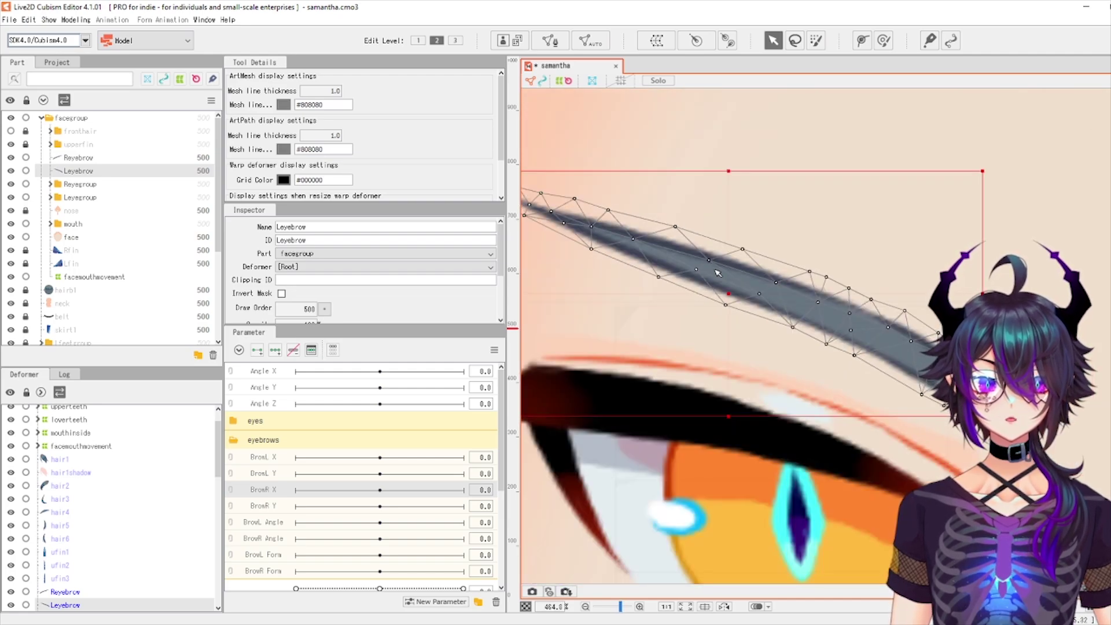
scroll(730, 285, "down", 1)
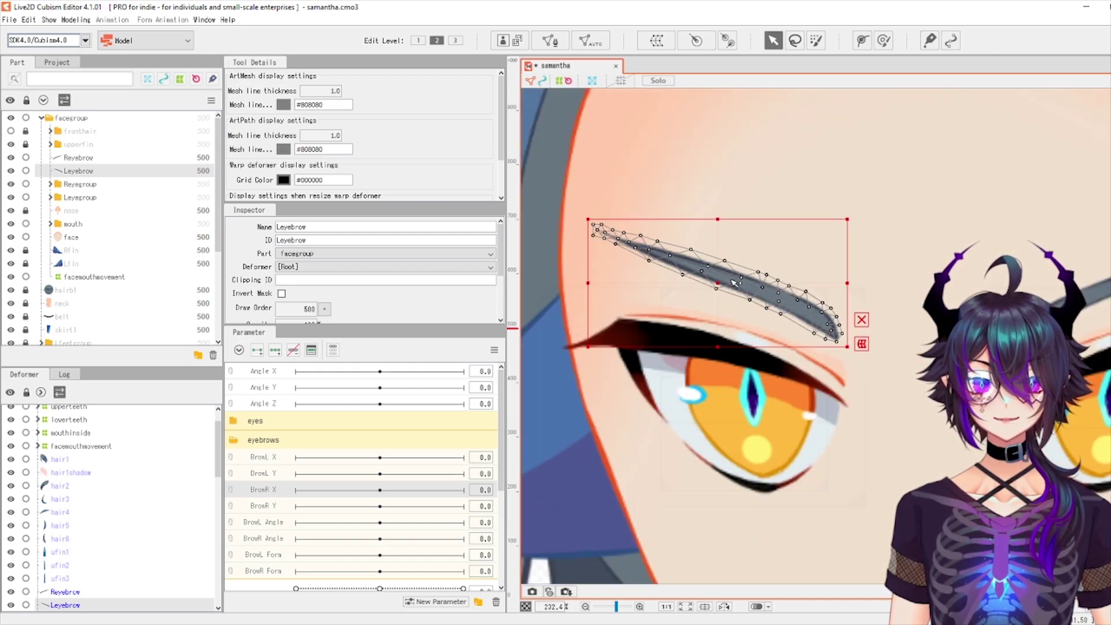
scroll(732, 283, "up", 1)
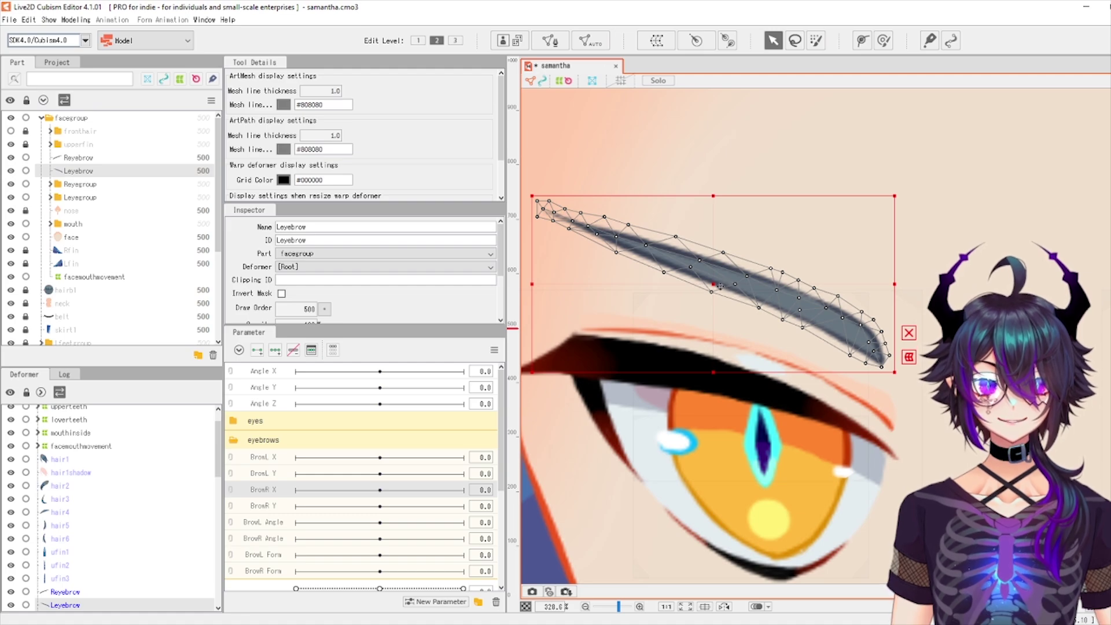
Open the Leyebrow mesh for editing and delete all of its existing vertices
double_click(720, 286)
scroll(694, 267, "up", 4)
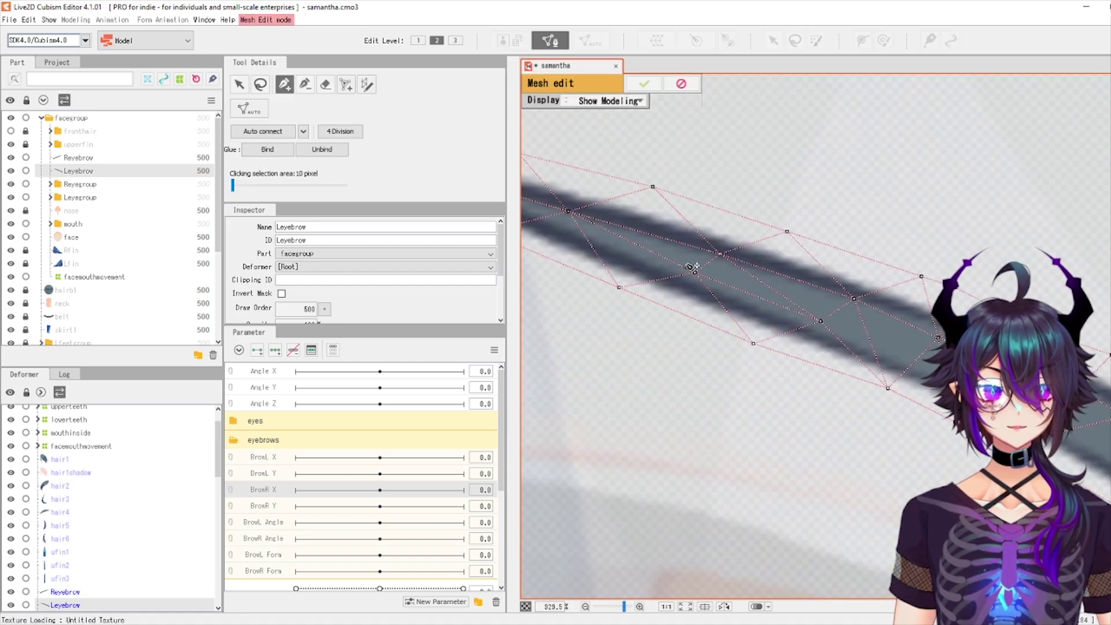
scroll(691, 267, "down", 1)
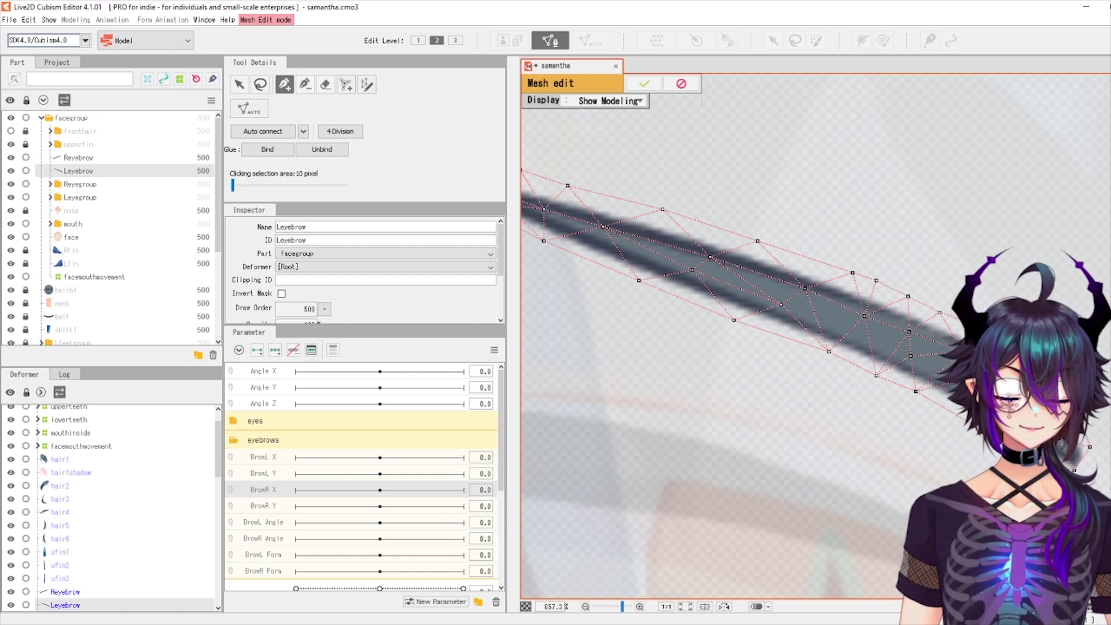
scroll(653, 288, "up", 1)
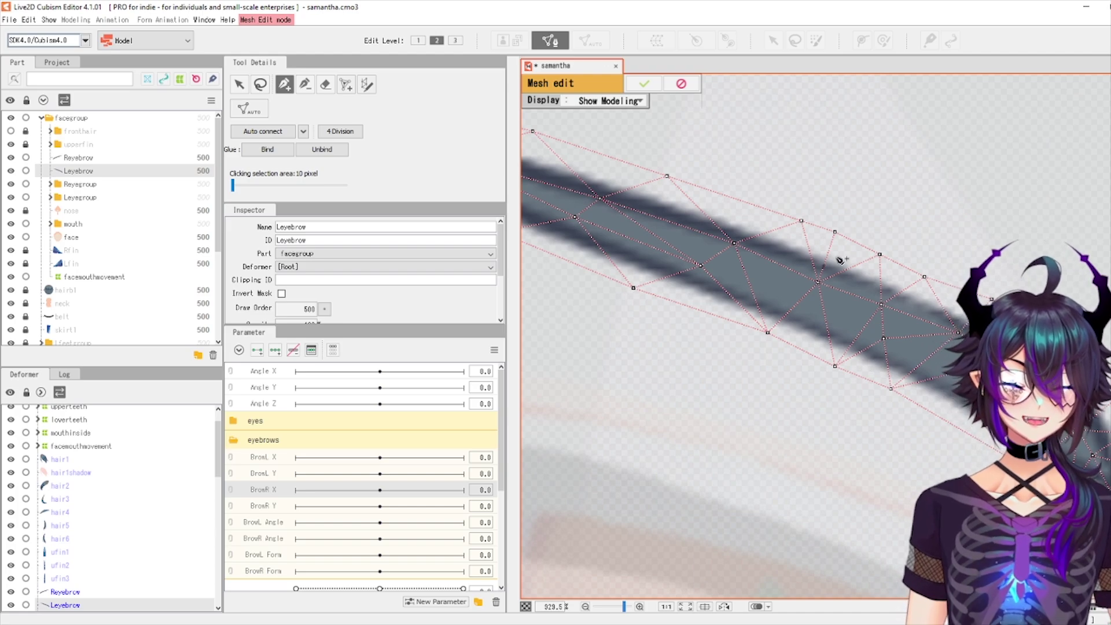
scroll(841, 260, "down", 5)
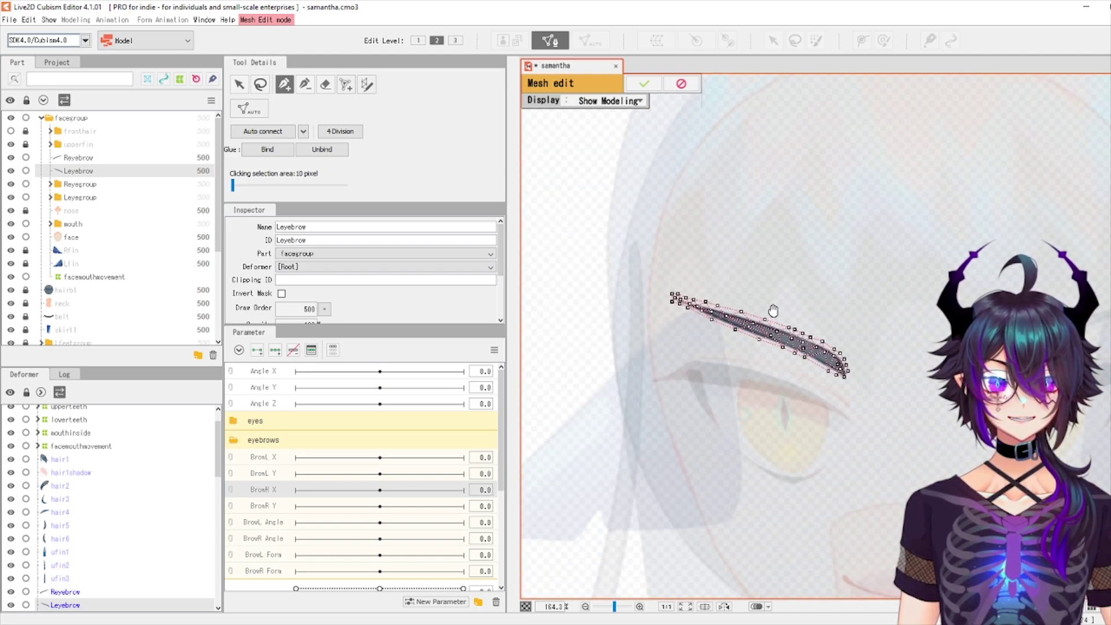
scroll(773, 311, "up", 2)
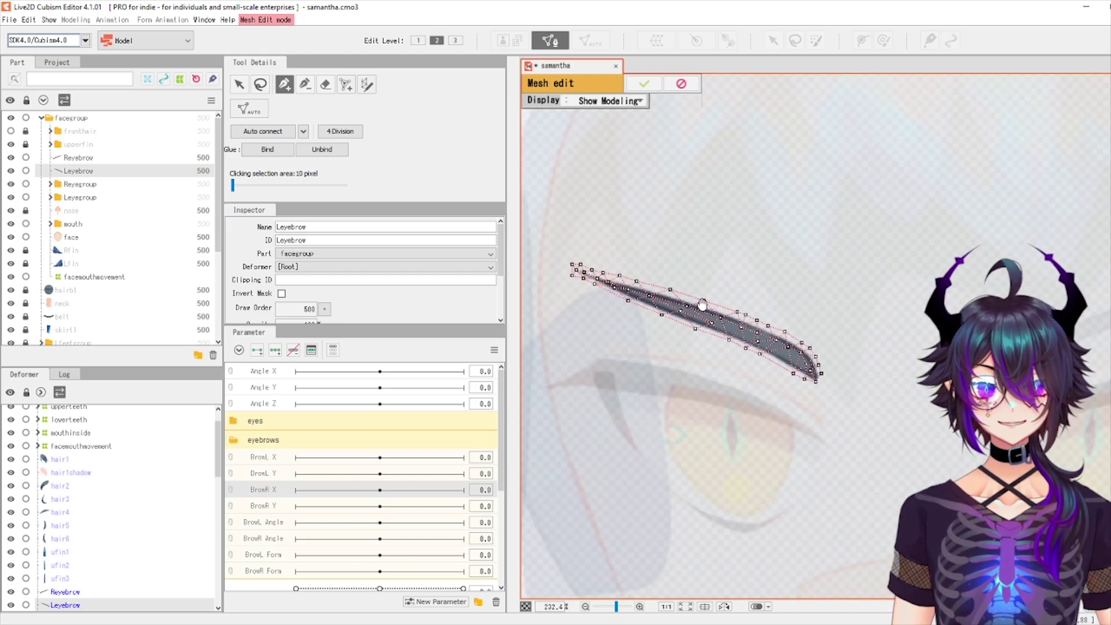
left_click(259, 85)
mouse_move(547, 240)
left_mouse_down()
mouse_move(850, 429)
mouse_move(808, 286)
left_mouse_up()
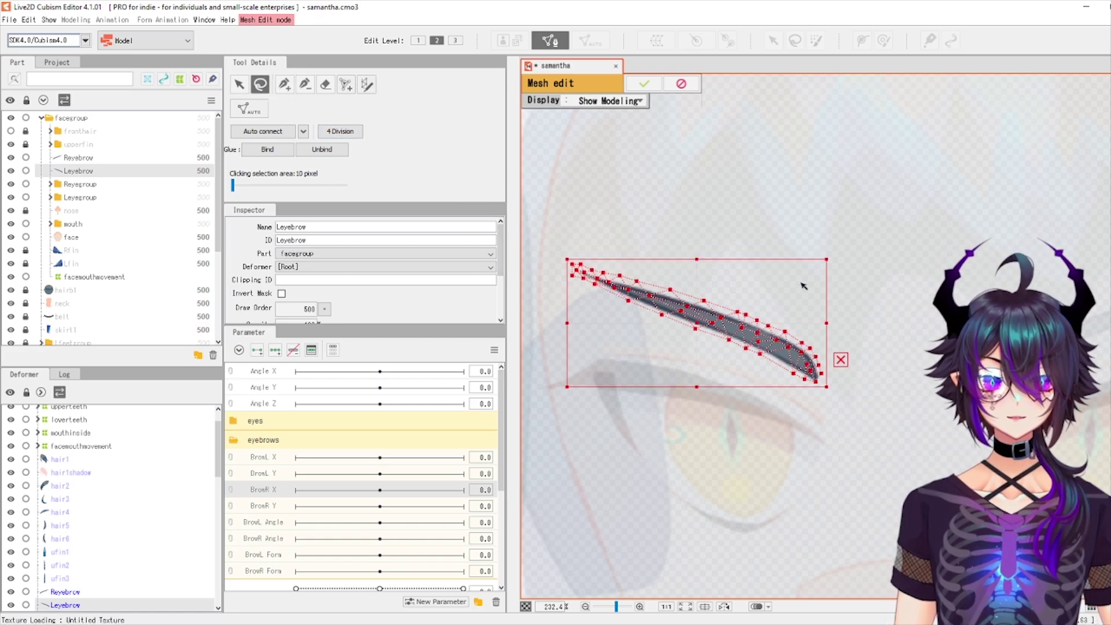
key("Delete")
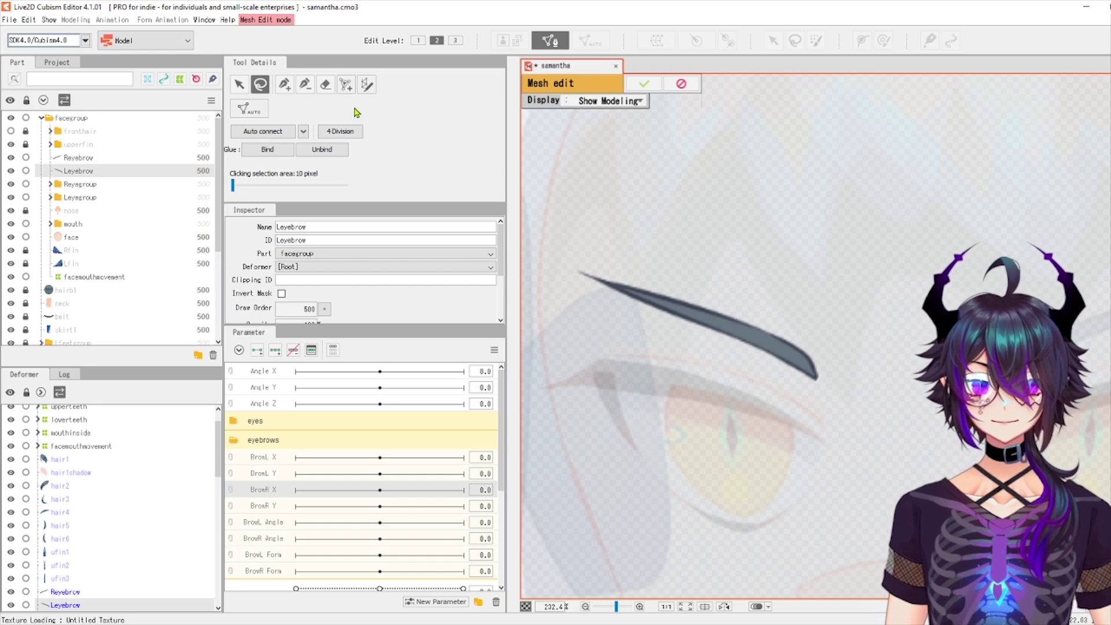
Add a chain of 14 connected points along the centre line of Leyebrow, from just beyond its inner end to past its outer tip
left_click(284, 84)
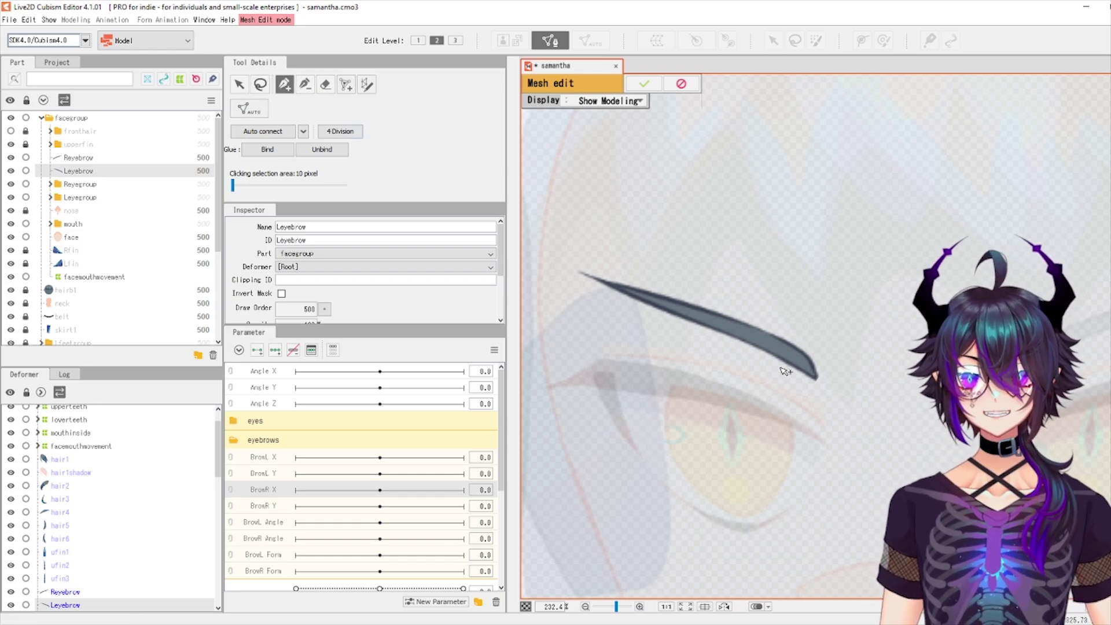
scroll(694, 331, "up", 2)
left_click_drag(697, 333, 913, 425)
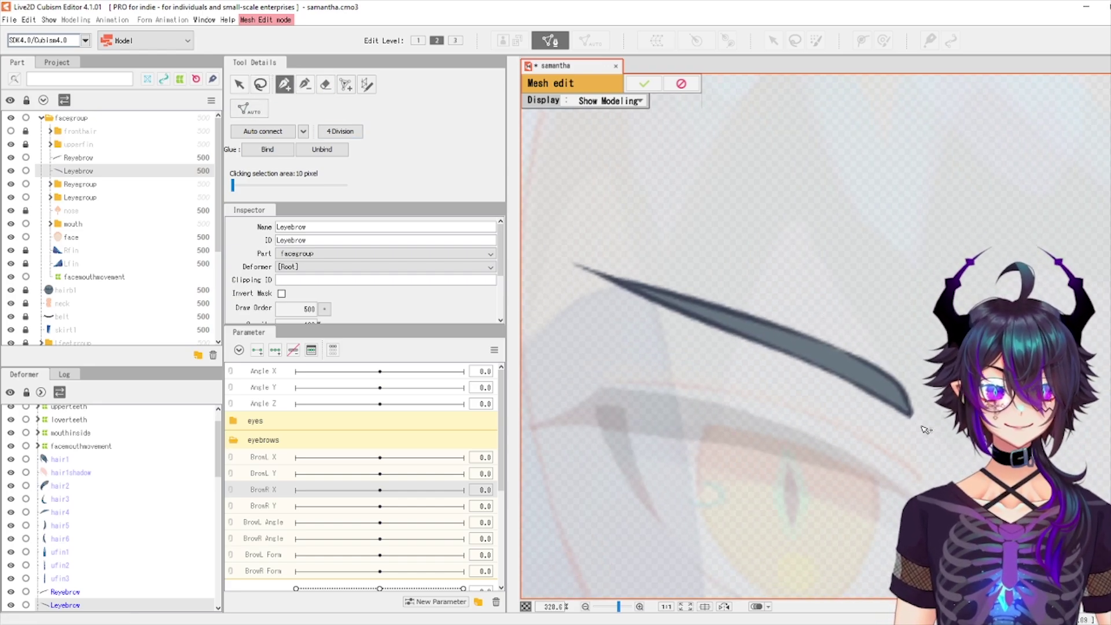
left_click(879, 382)
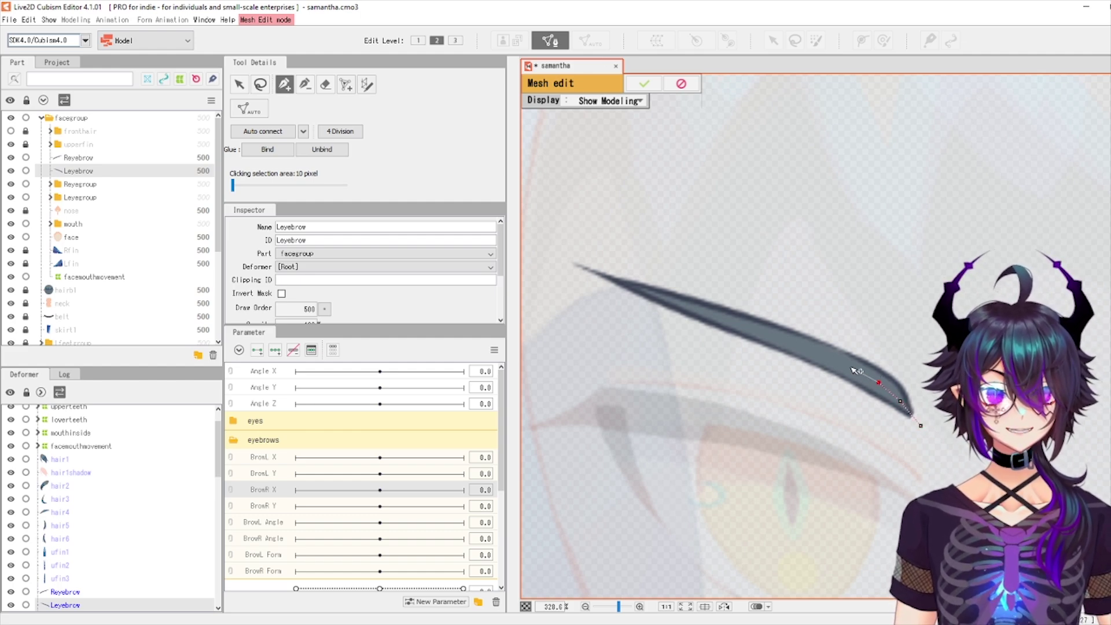
left_click(851, 367)
left_click(824, 353)
left_click(793, 341)
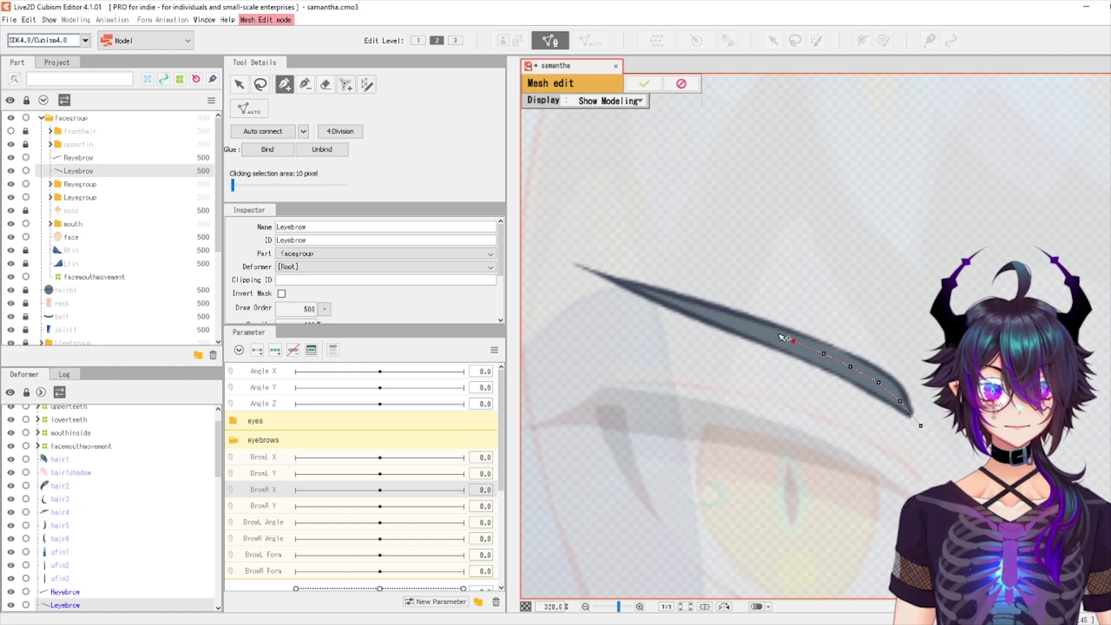
left_click(764, 333)
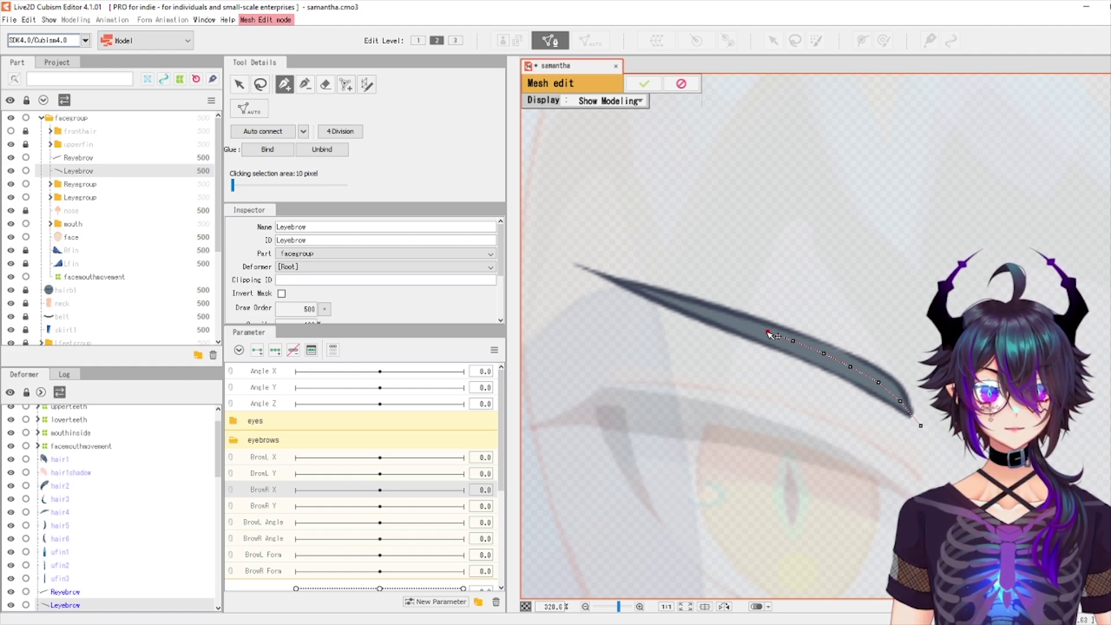
left_click(711, 313)
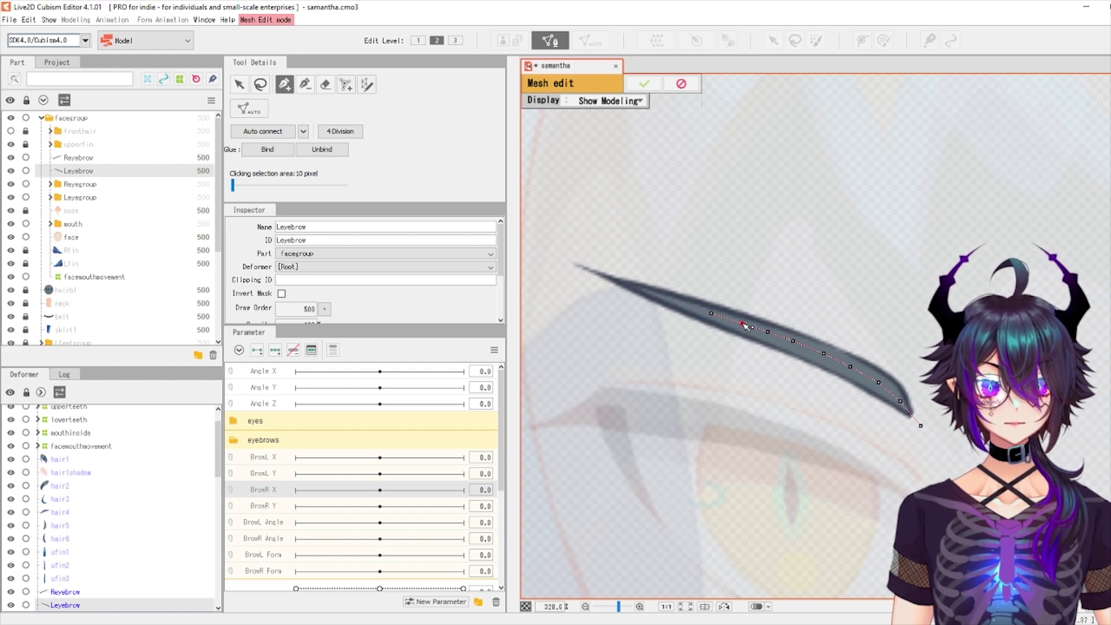
left_click(682, 302)
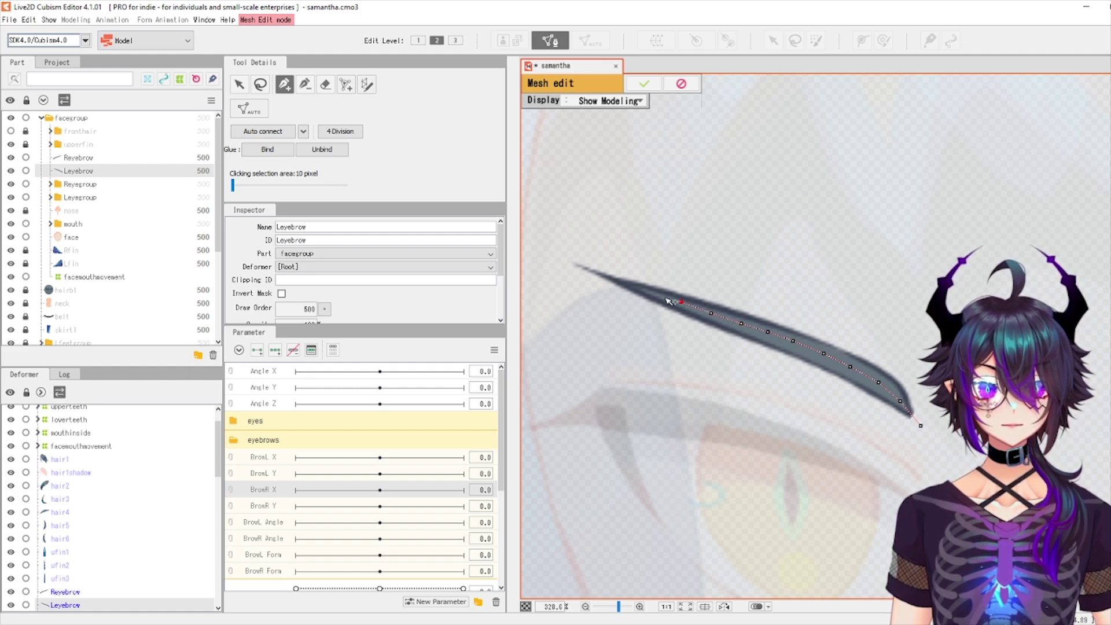
left_click(648, 292)
left_click_drag(621, 279, 687, 310)
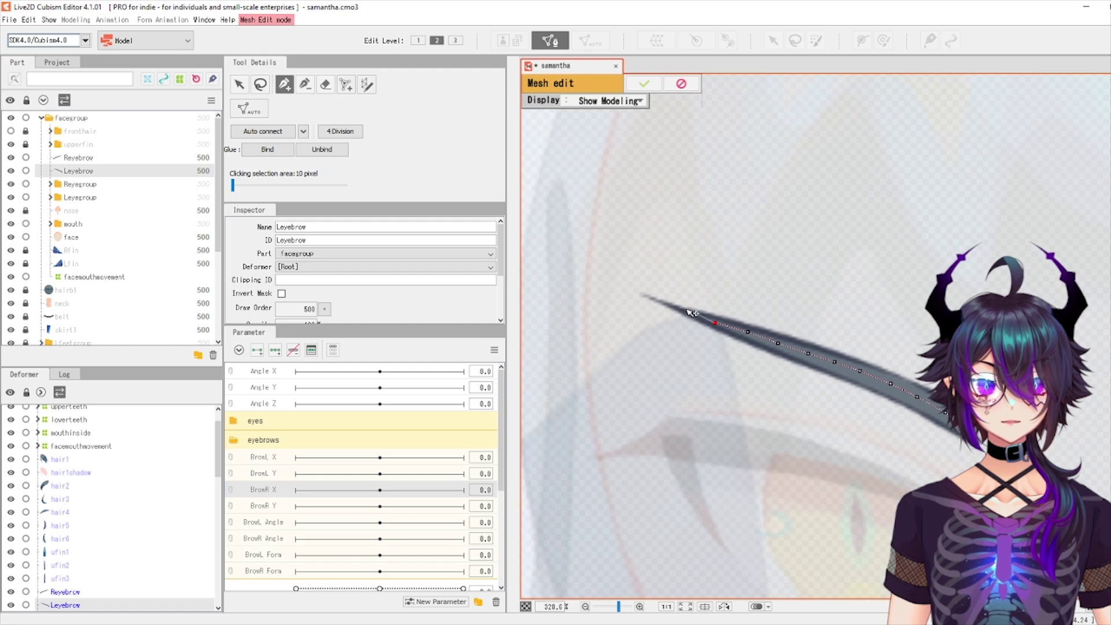
left_click(685, 311)
left_click(652, 298)
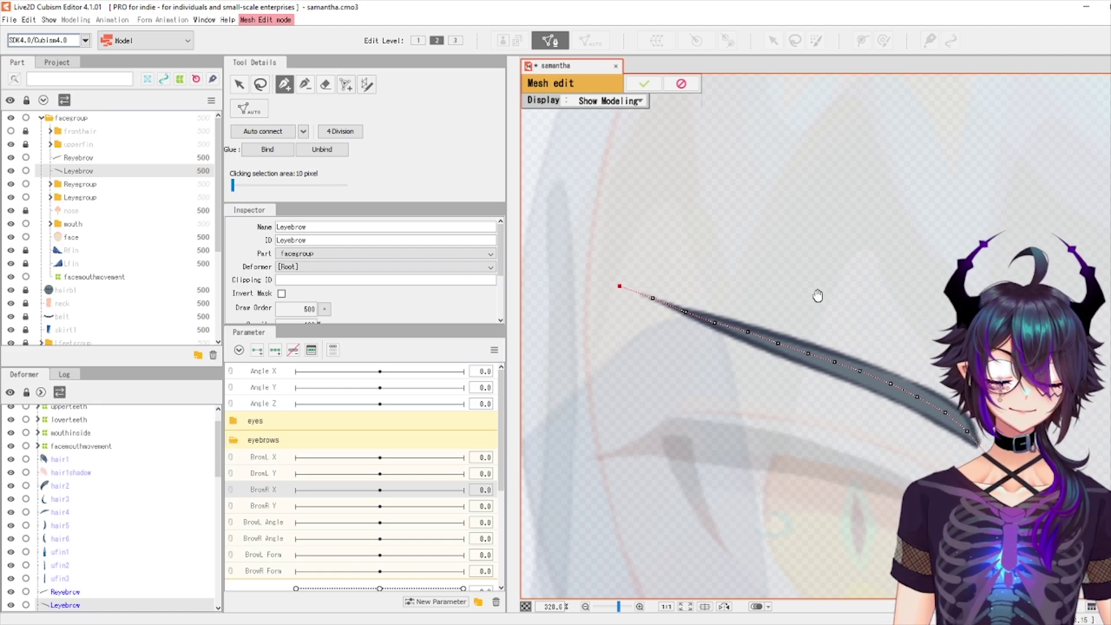
Outline the upper edge of Leyebrow with evenly spaced points outside the artwork, from the outer tip around to the inner end point
left_click_drag(818, 296, 749, 264)
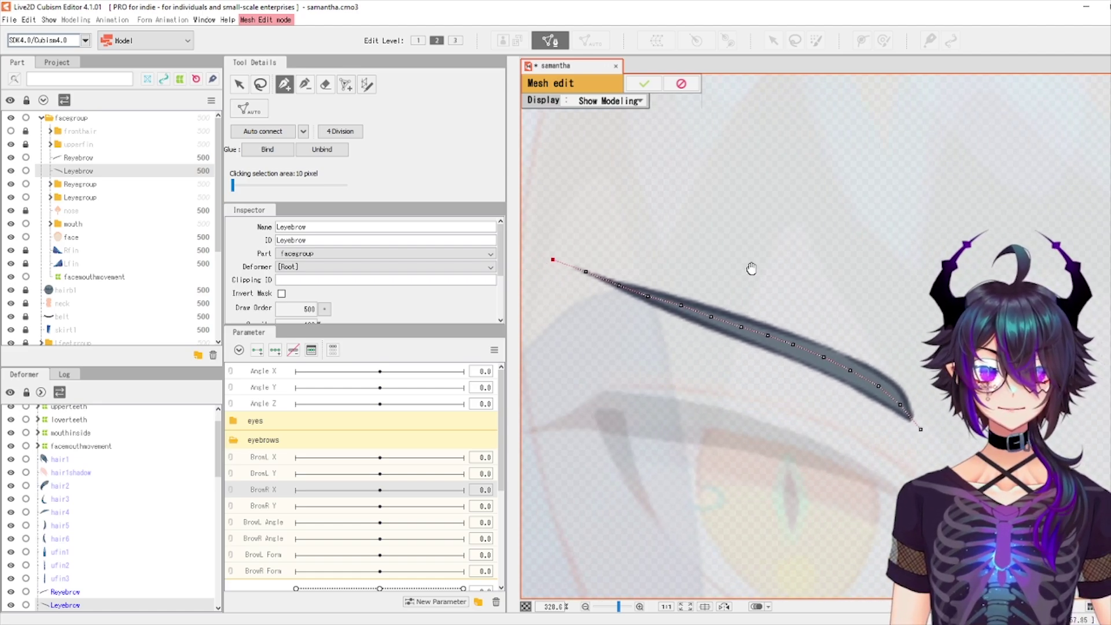
left_click(600, 259)
left_click(642, 267)
left_click(686, 276)
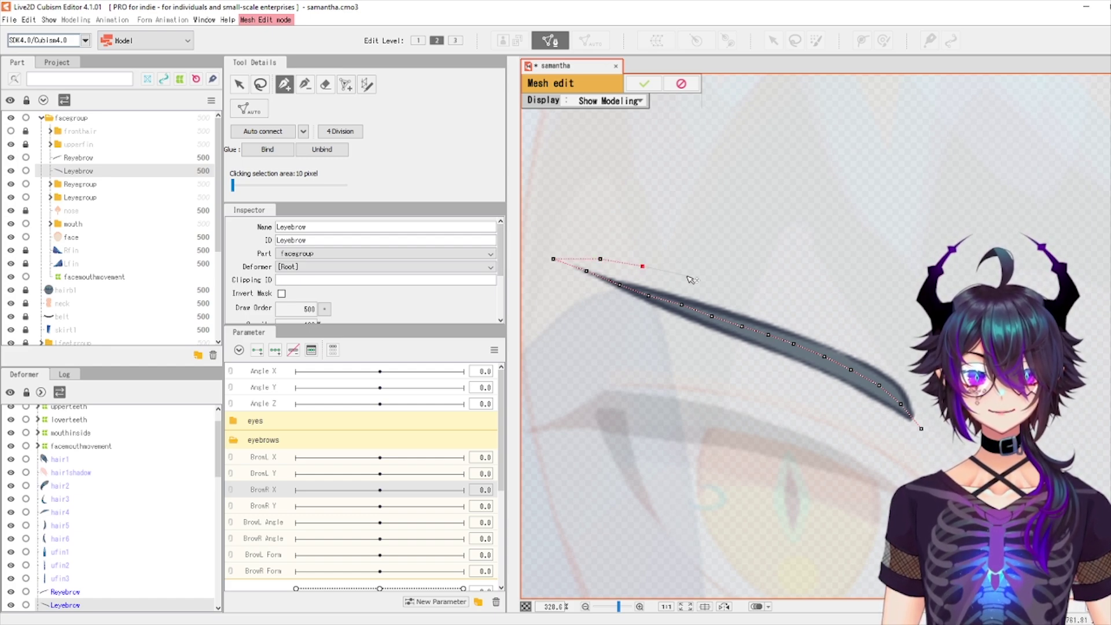
left_click(725, 285)
left_click(760, 295)
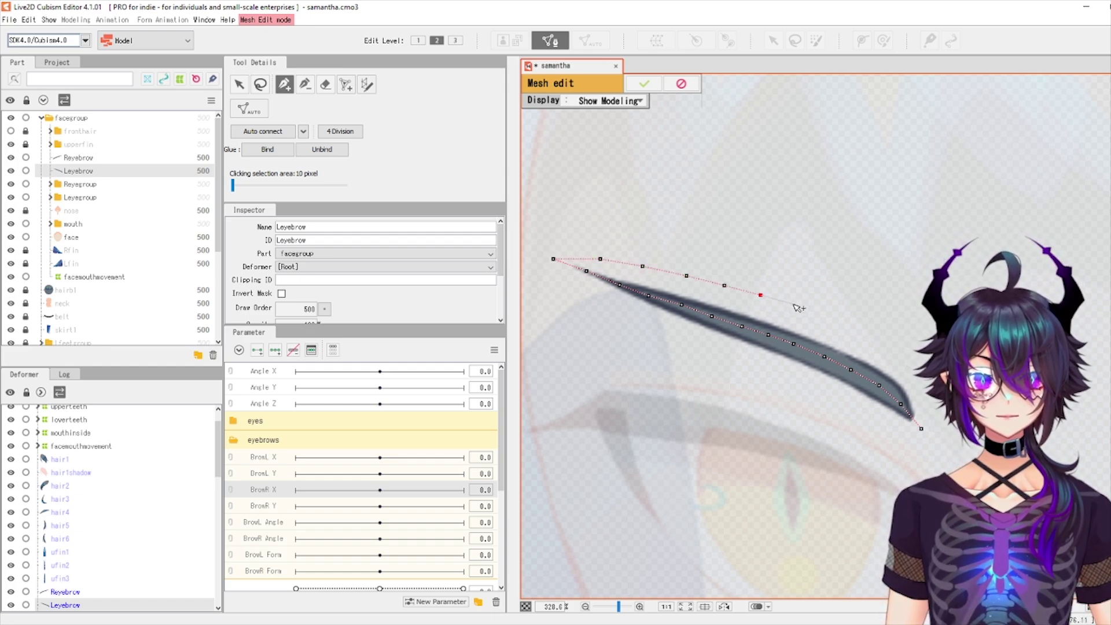
left_click(793, 307)
left_click(835, 324)
left_click(836, 326)
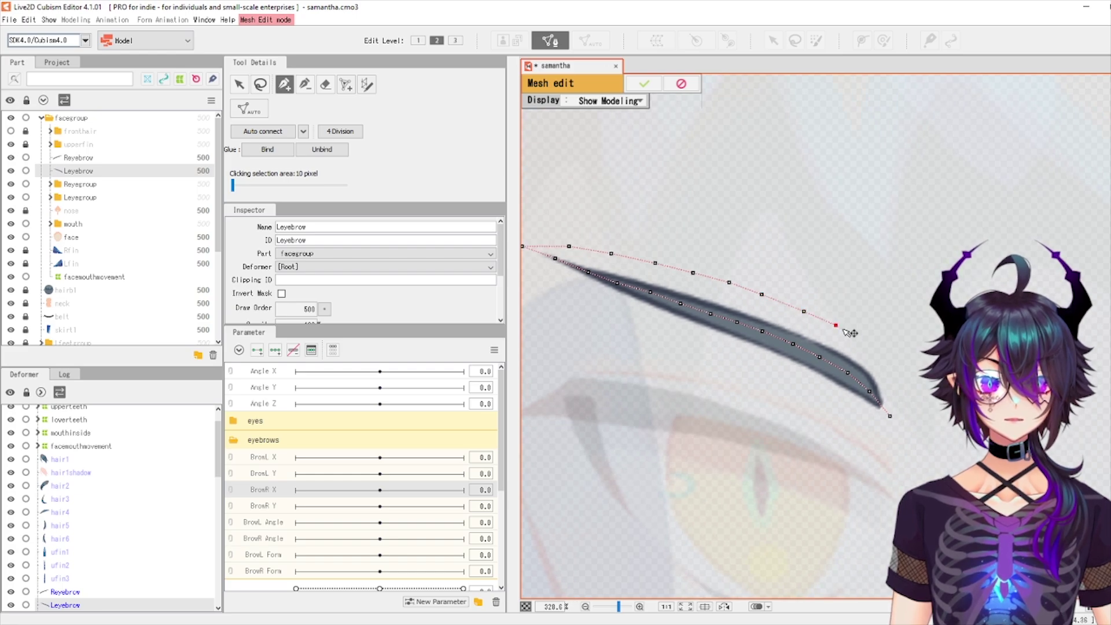
left_click(866, 345)
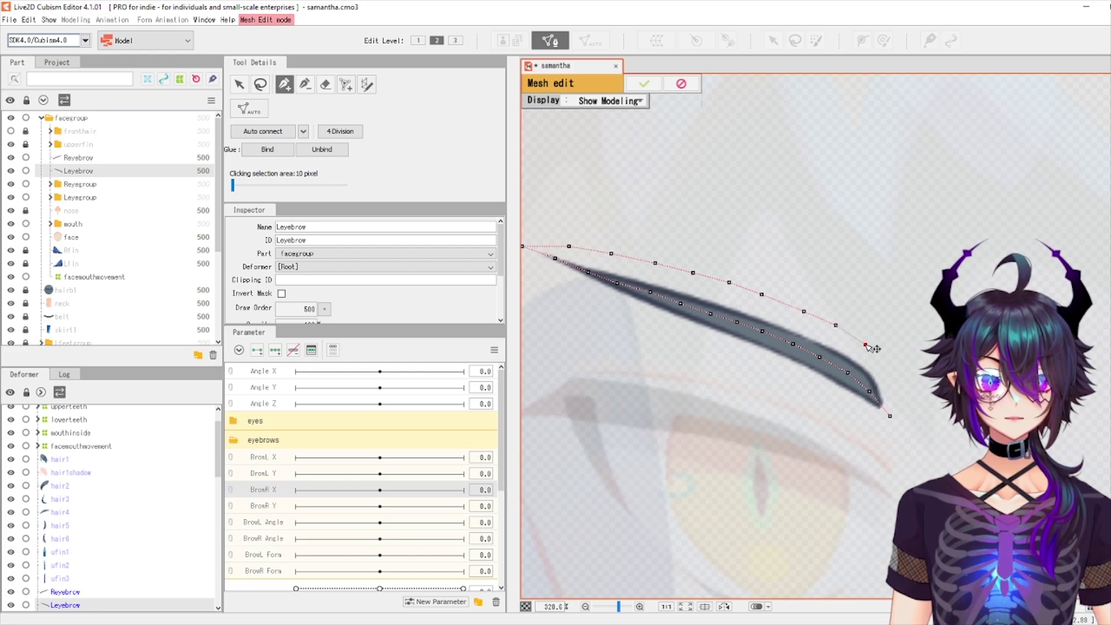
left_click(892, 417)
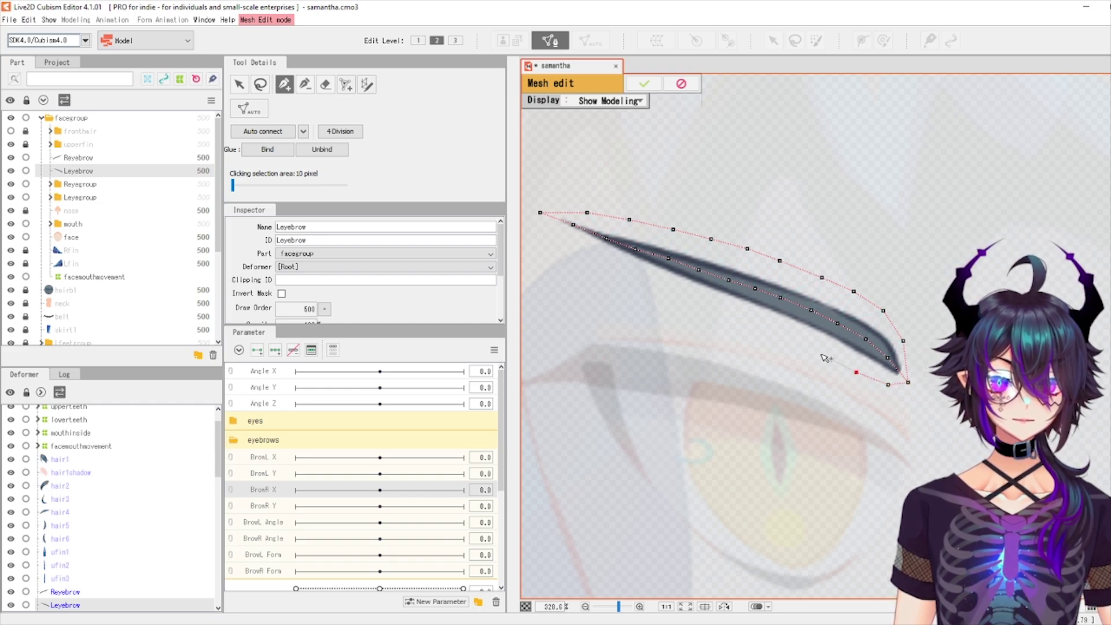
Outline the lower edge of Leyebrow with evenly spaced points outside the artwork, closing the outline at the outer tip point
left_click(791, 335)
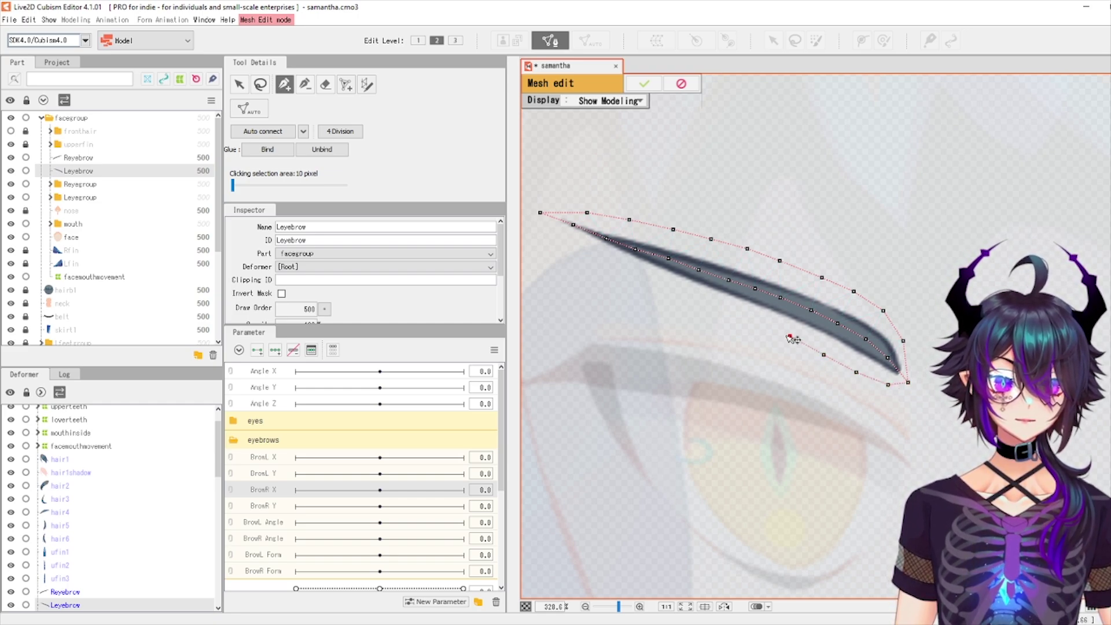
left_click(756, 320)
left_click_drag(727, 311, 793, 330)
left_click(787, 329)
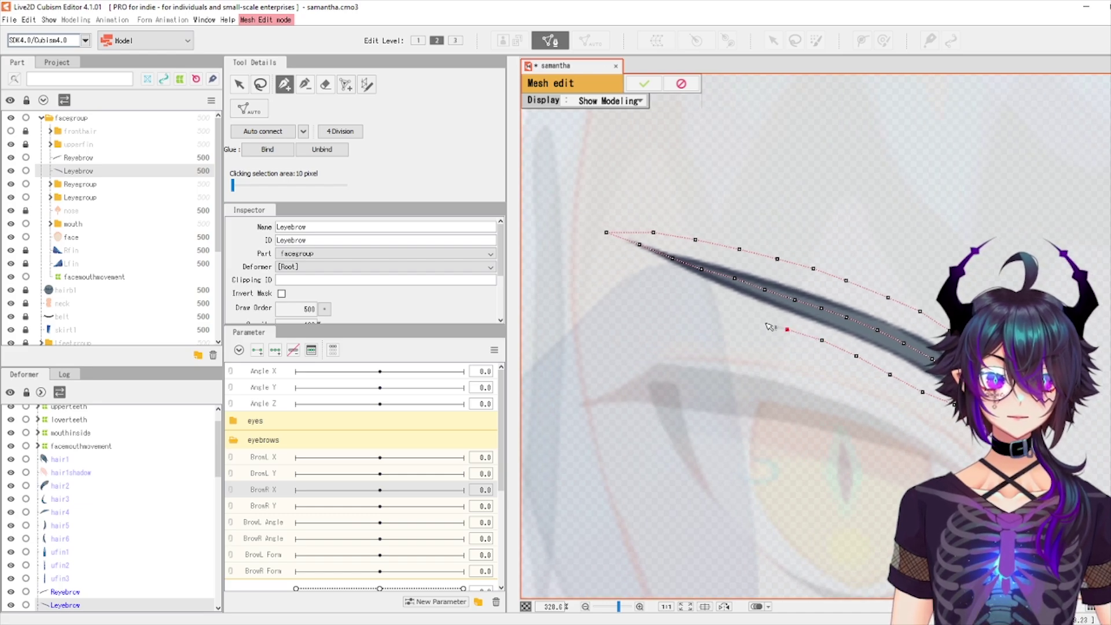
left_click(757, 319)
left_click(720, 302)
left_click(690, 287)
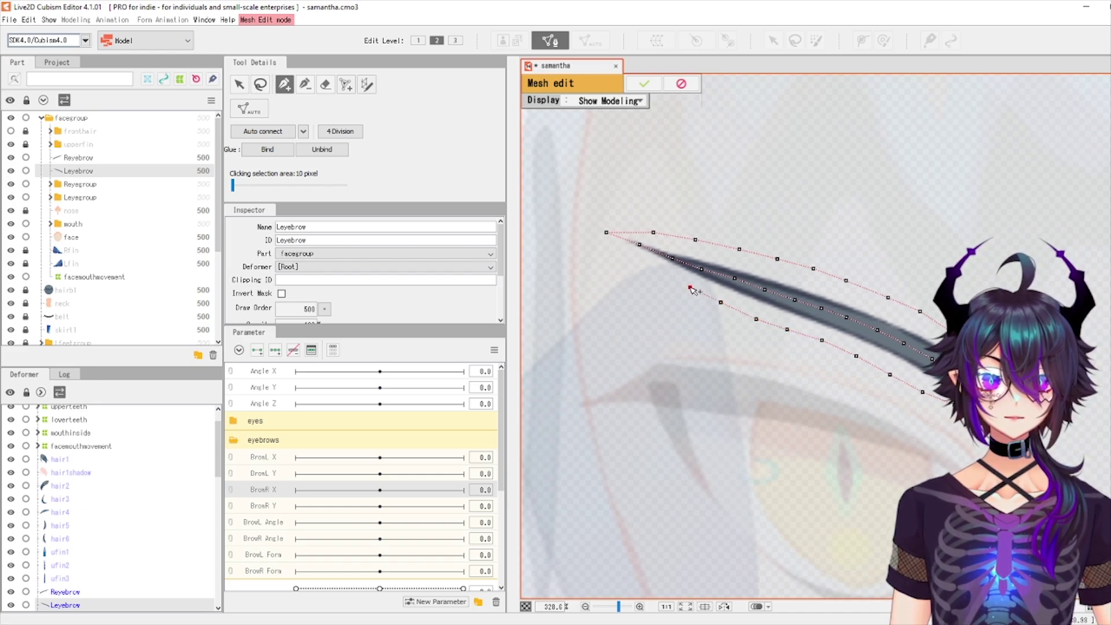
left_click(656, 270)
left_click(606, 233)
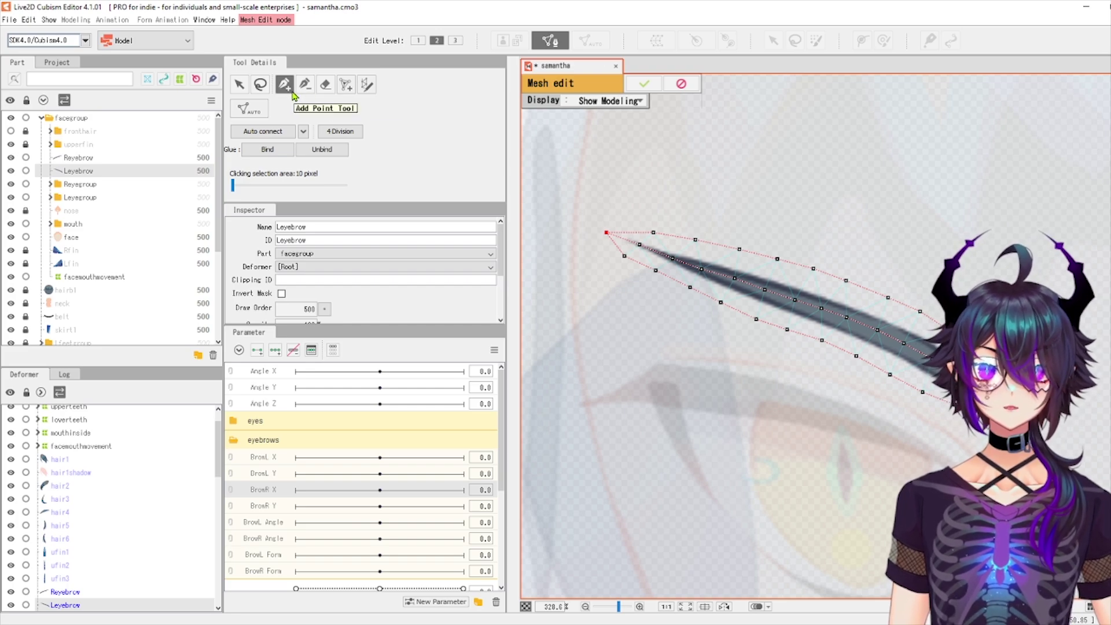
Auto connect the Leyebrow points into a triangulated mesh and apply the mesh edit
left_click_drag(819, 229, 744, 181)
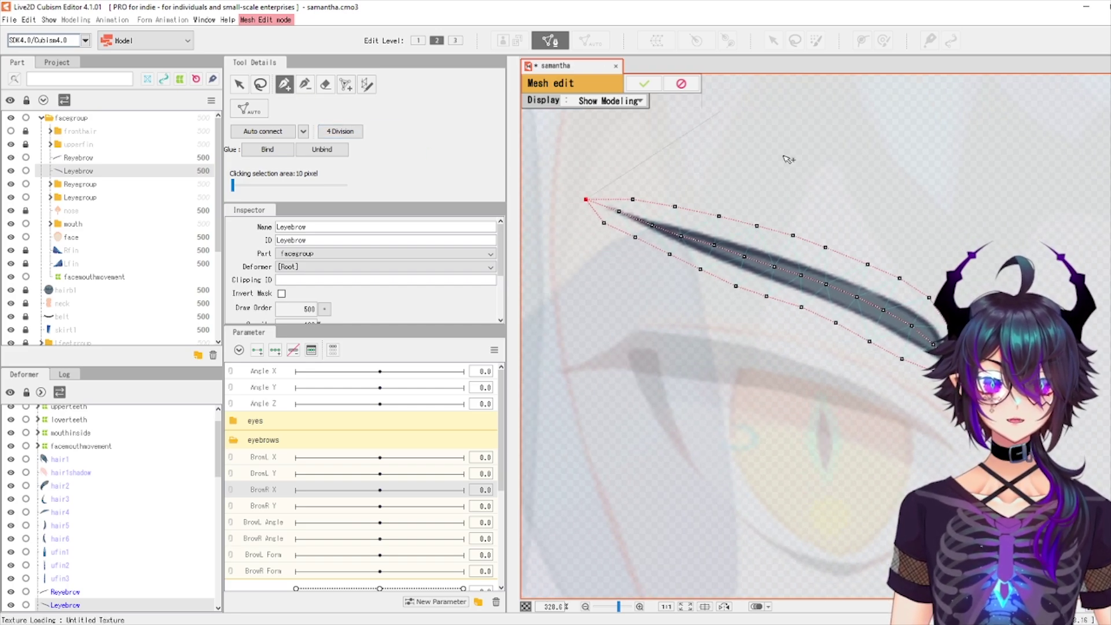
left_click_drag(693, 150, 710, 170)
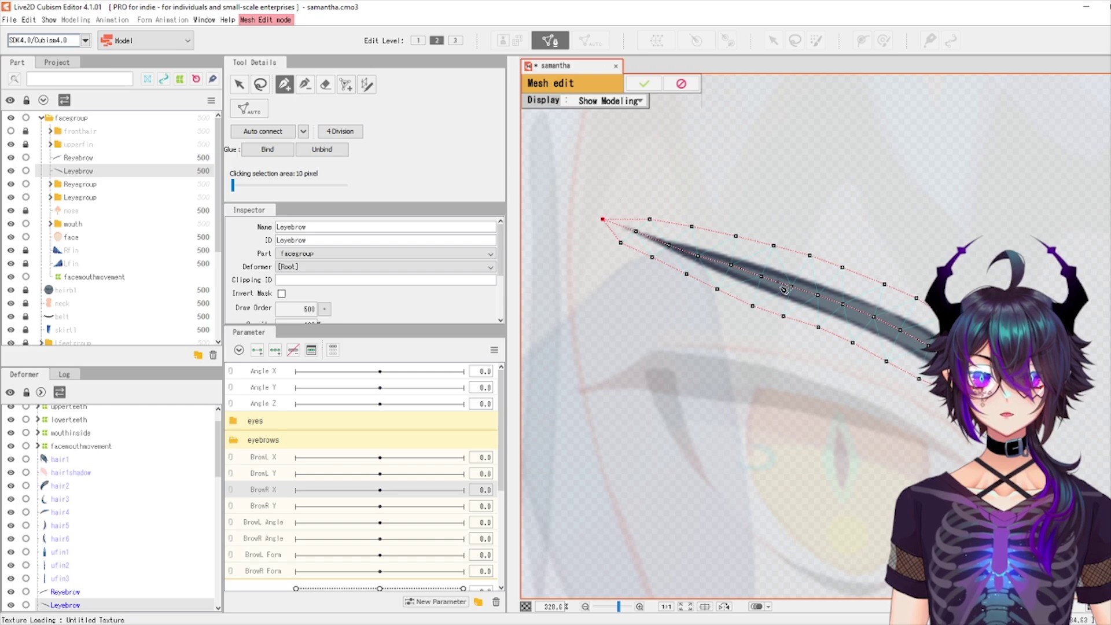
scroll(723, 246, "up", 5)
left_click_drag(759, 266, 744, 238)
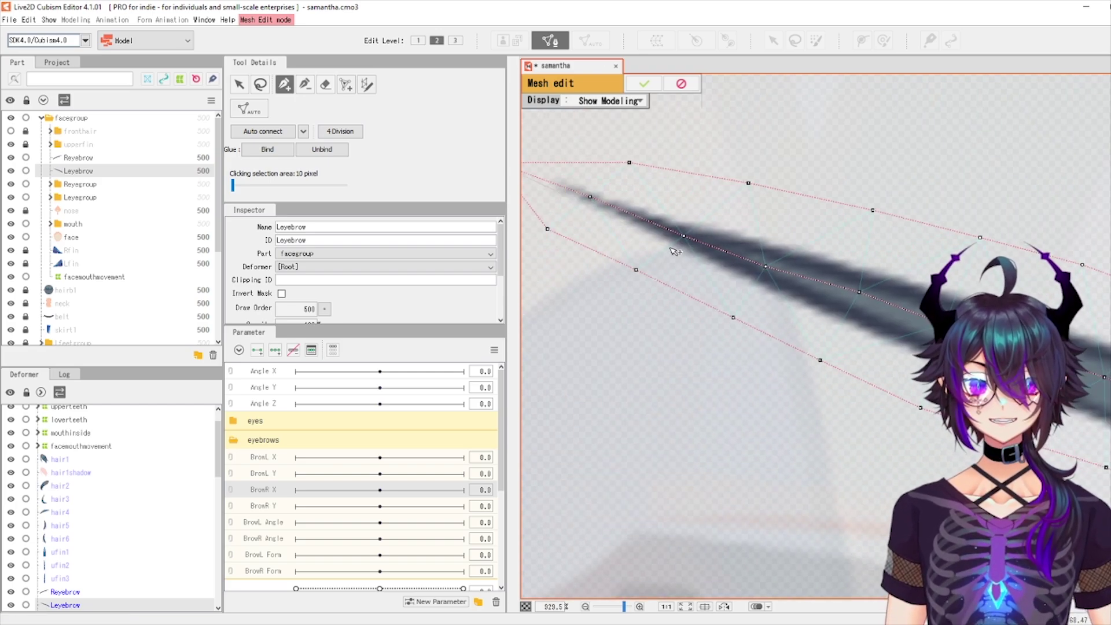
left_click(276, 135)
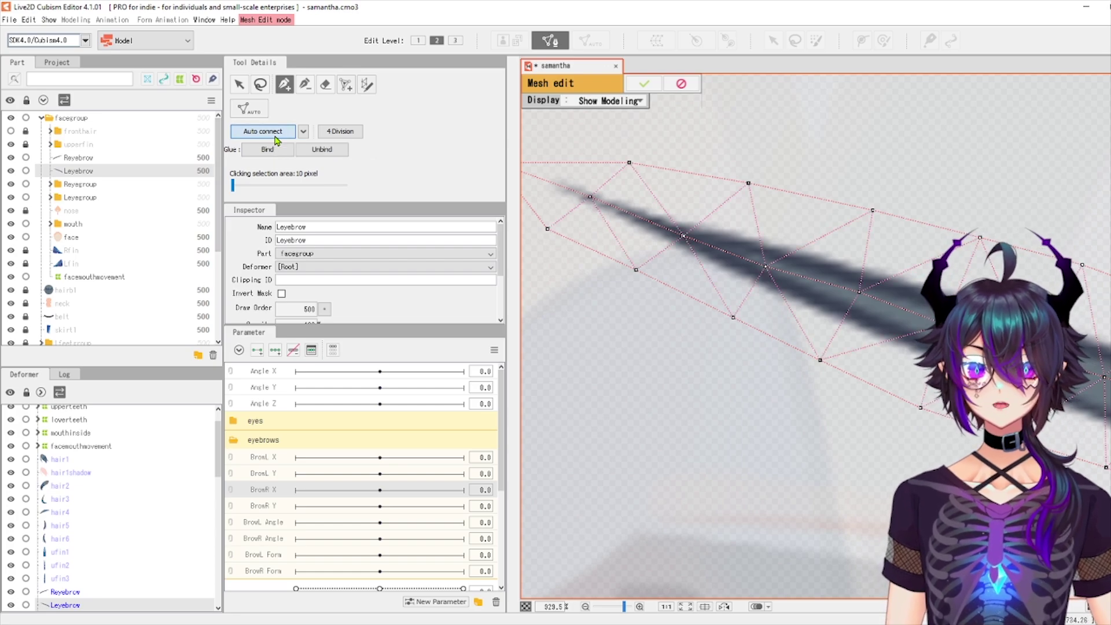
scroll(724, 315, "down", 6)
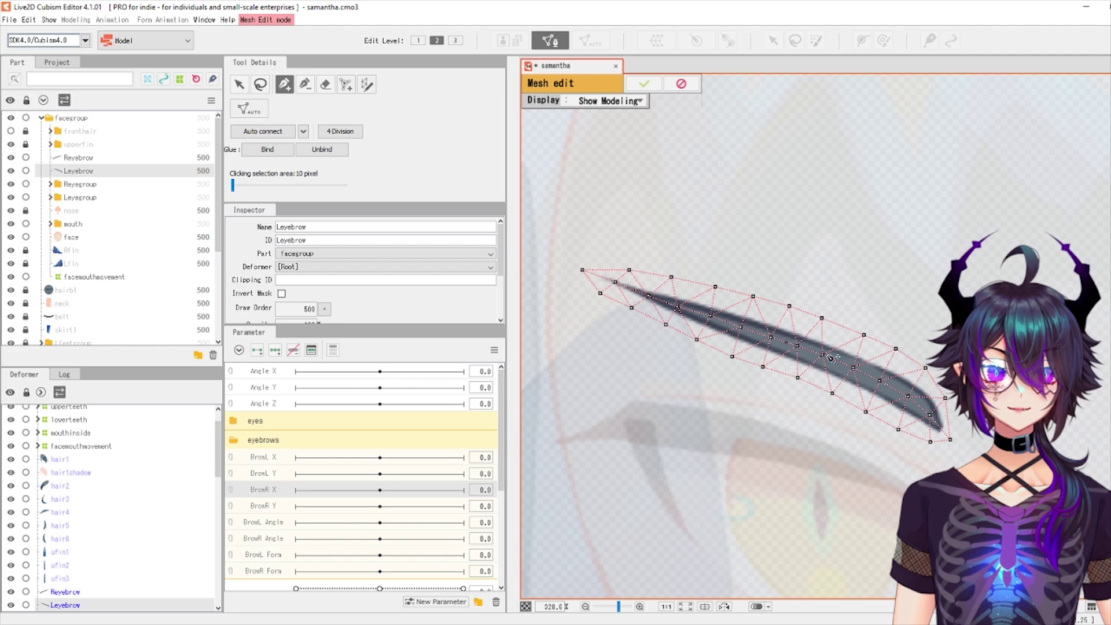
left_click_drag(867, 288, 790, 240)
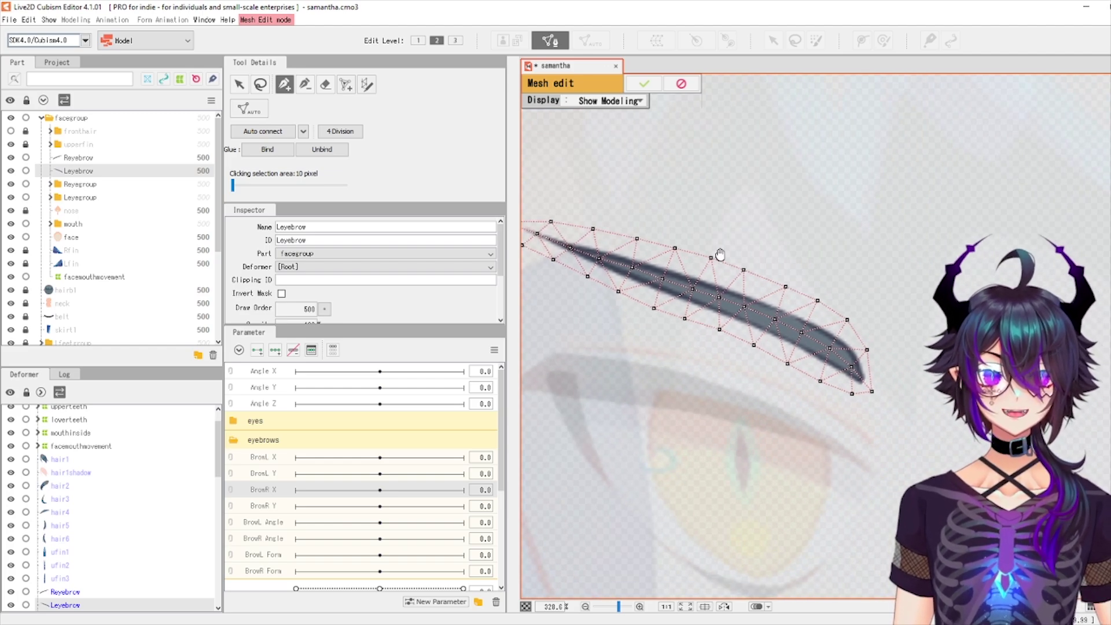
left_click_drag(720, 255, 803, 228)
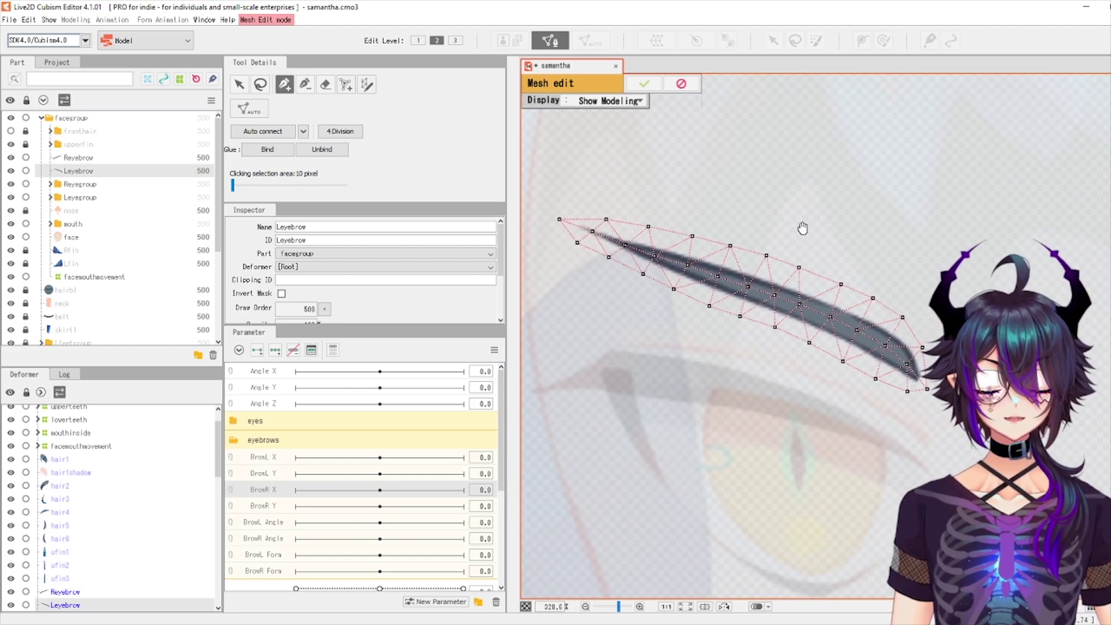
left_click(645, 84)
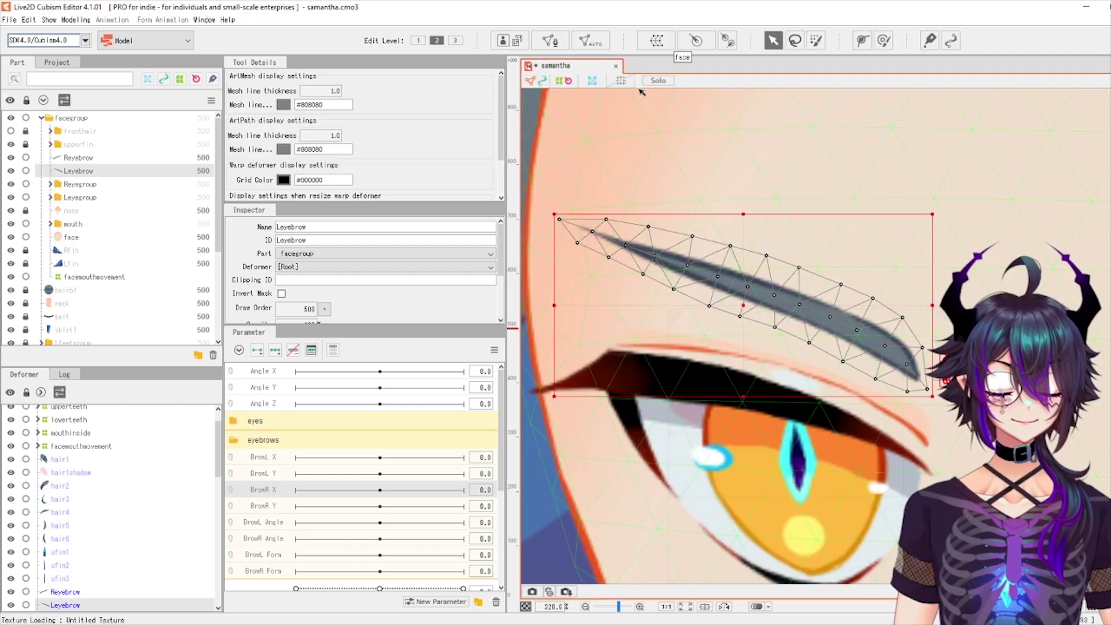
Compare the rebuilt Leyebrow mesh with the existing Reyebrow mesh
scroll(620, 254, "down", 5)
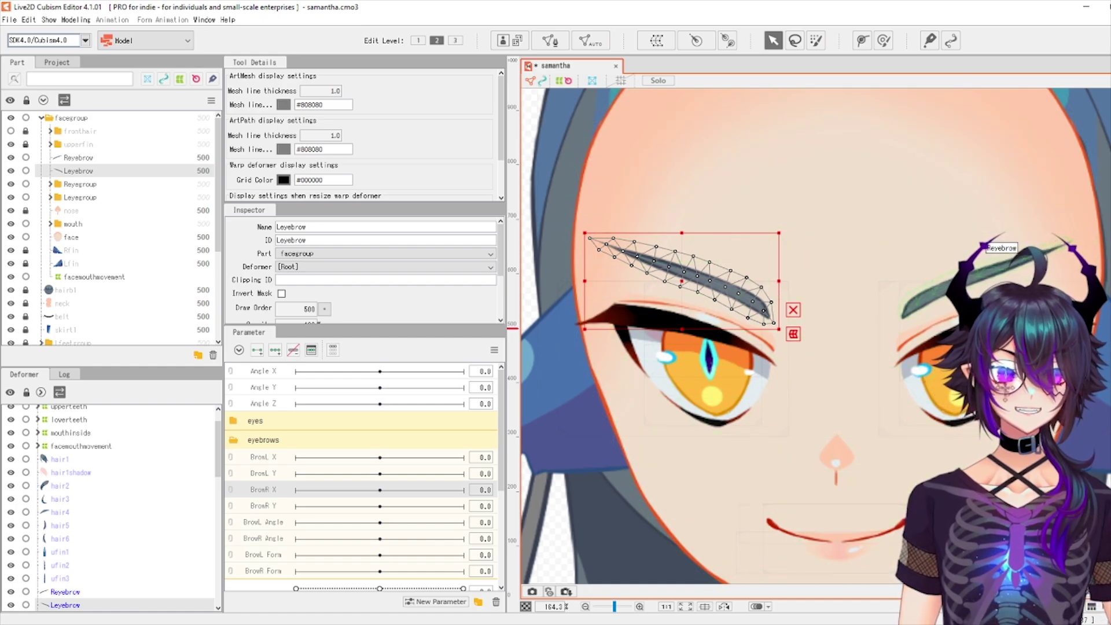
left_click(936, 286)
left_click_drag(915, 294, 878, 308)
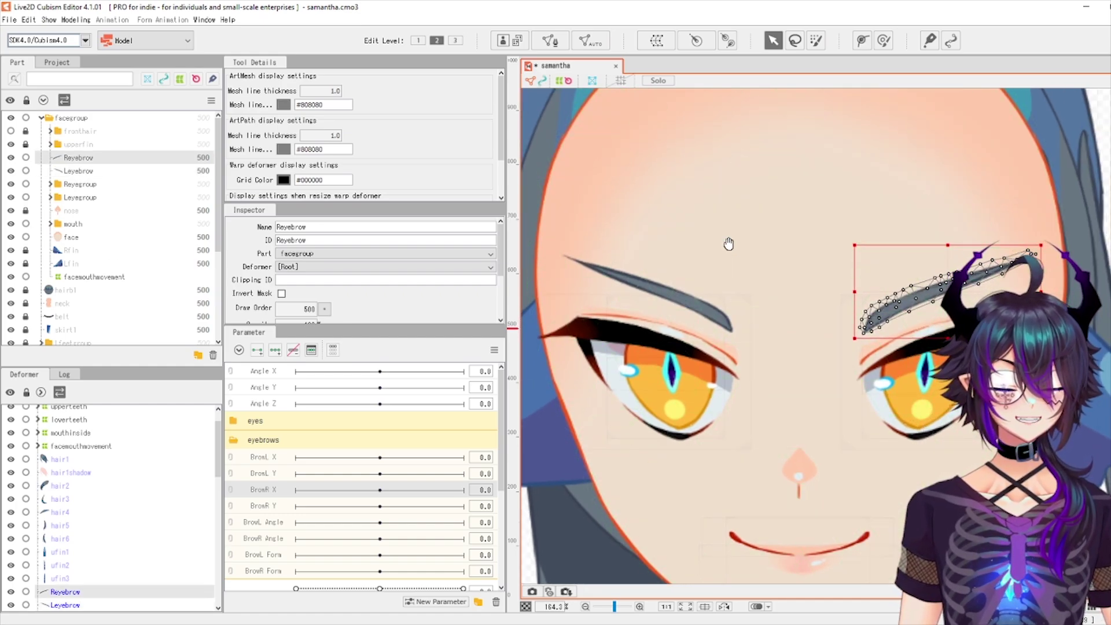
scroll(741, 225, "down", 1)
left_click(683, 282)
left_click_drag(621, 204, 616, 198)
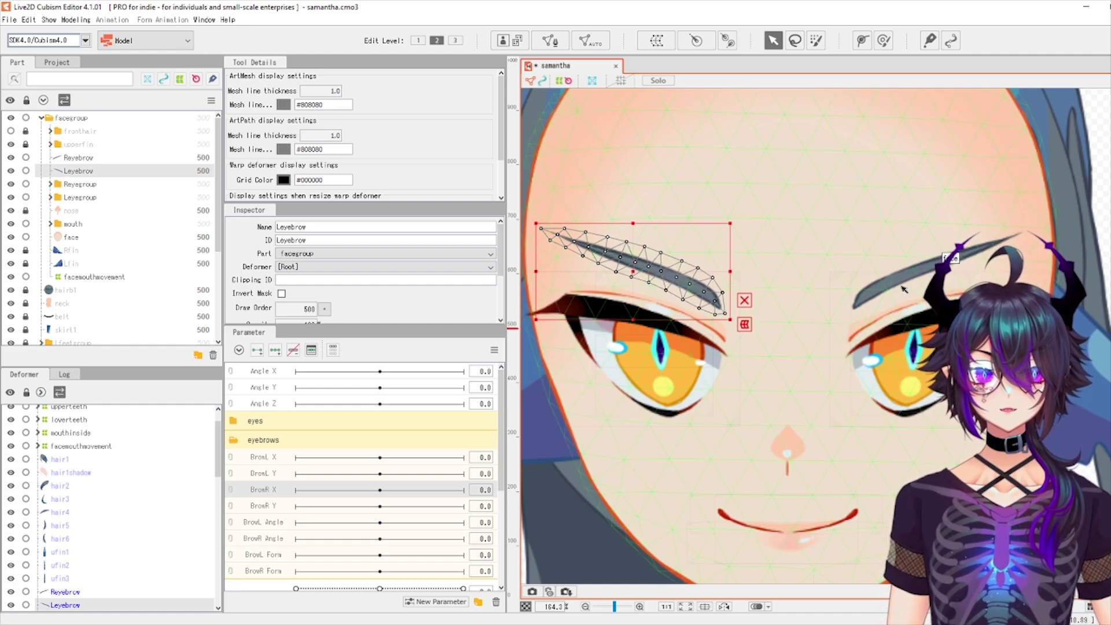
Open the Reyebrow mesh for editing and delete all of its existing vertices
left_click(961, 257)
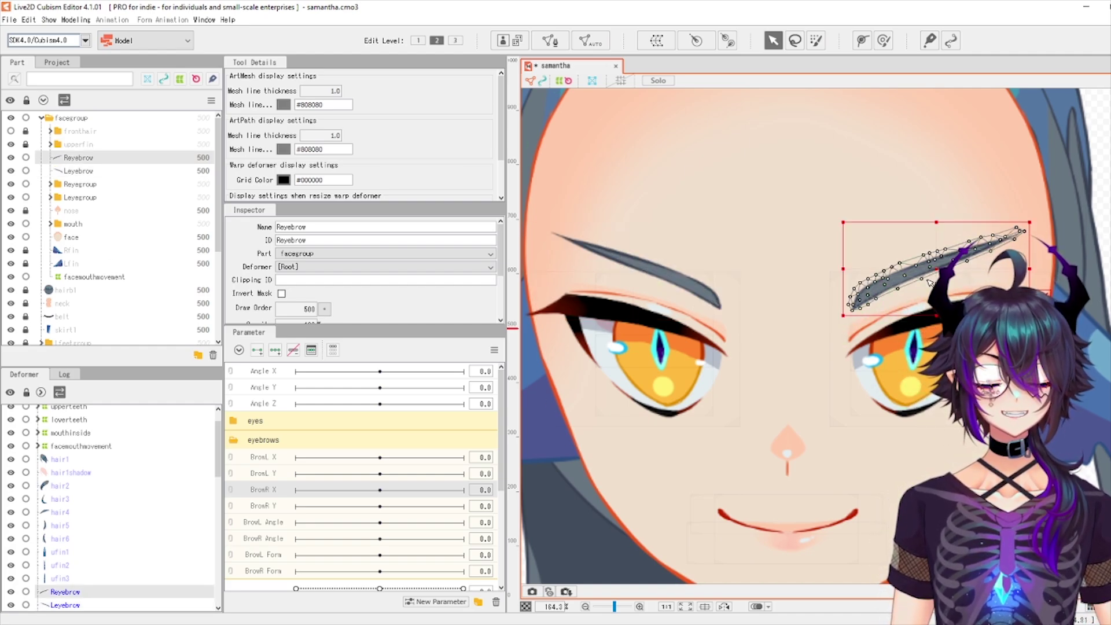
left_click_drag(930, 282, 870, 250)
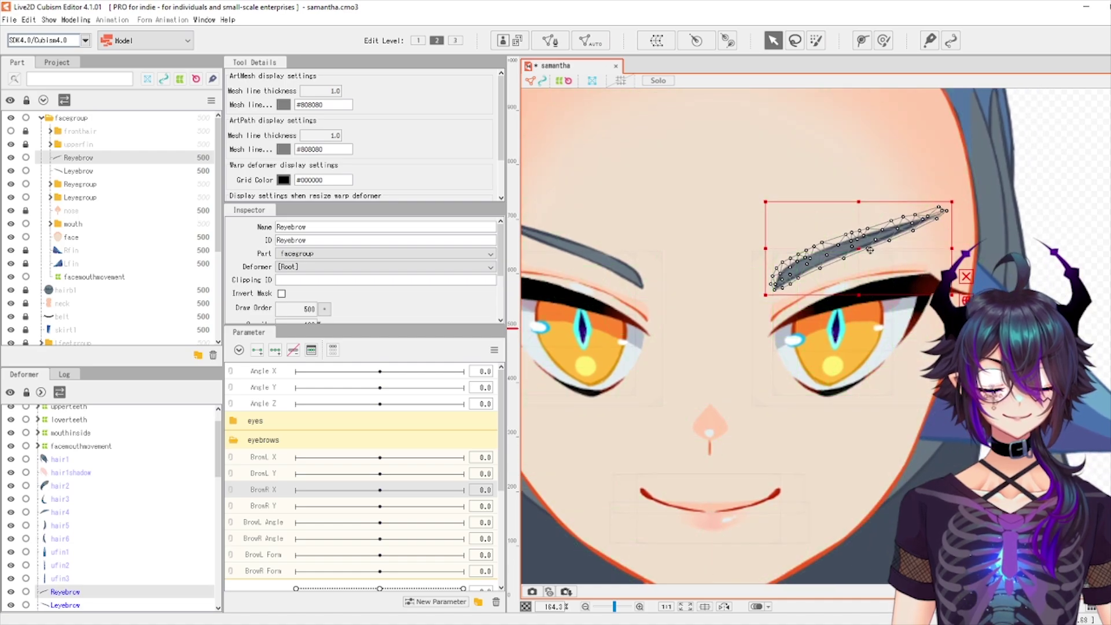
double_click(865, 249)
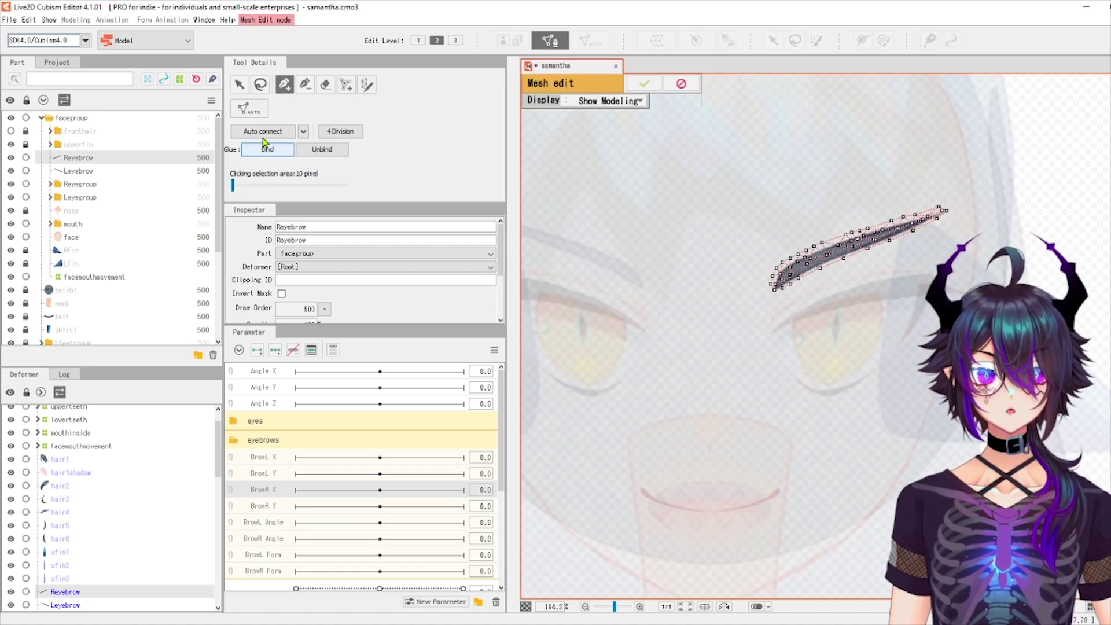
left_click(261, 85)
mouse_move(934, 148)
left_mouse_down()
mouse_move(790, 327)
mouse_move(1011, 194)
left_mouse_up()
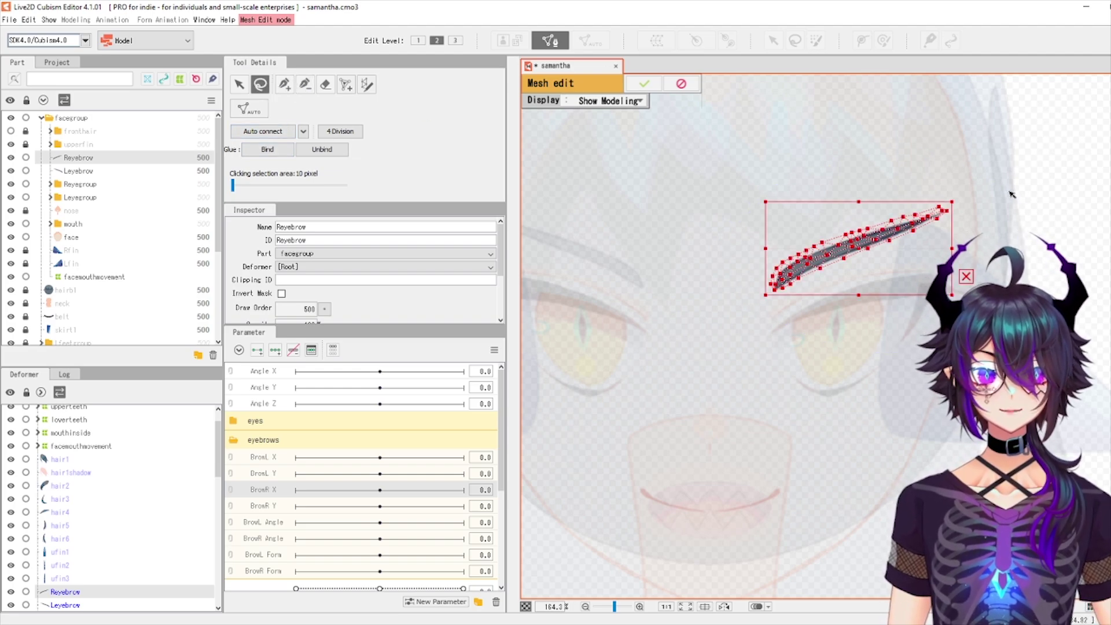
key("Delete")
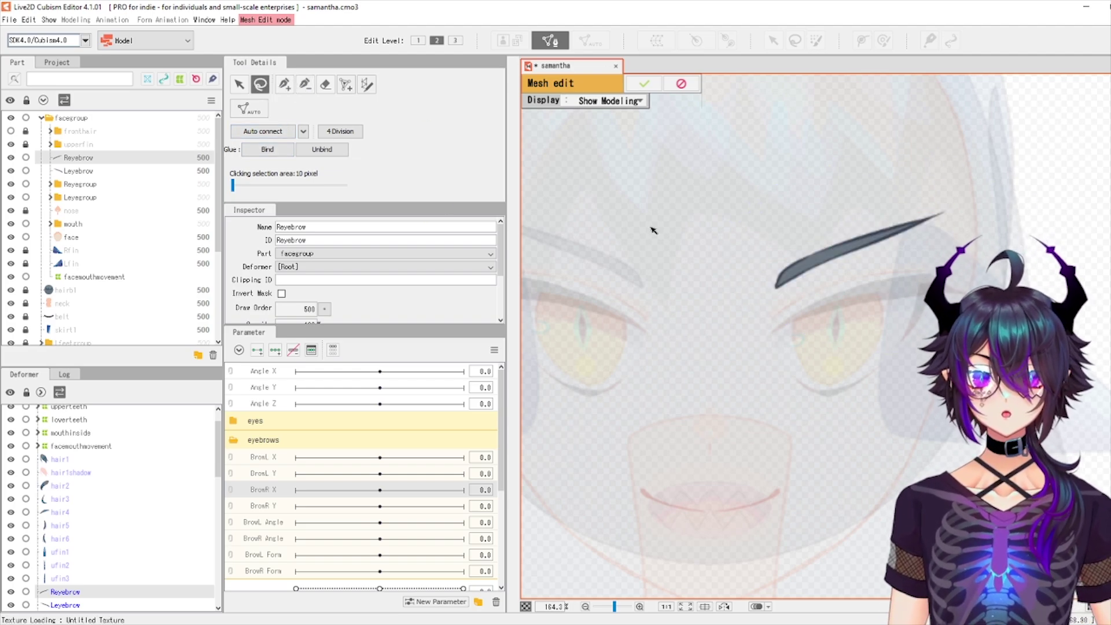
Paste the copied Leyebrow mesh into the Reyebrow mesh edit and reflect it horizontally
left_click_drag(635, 209, 670, 203)
key("ctrl+v")
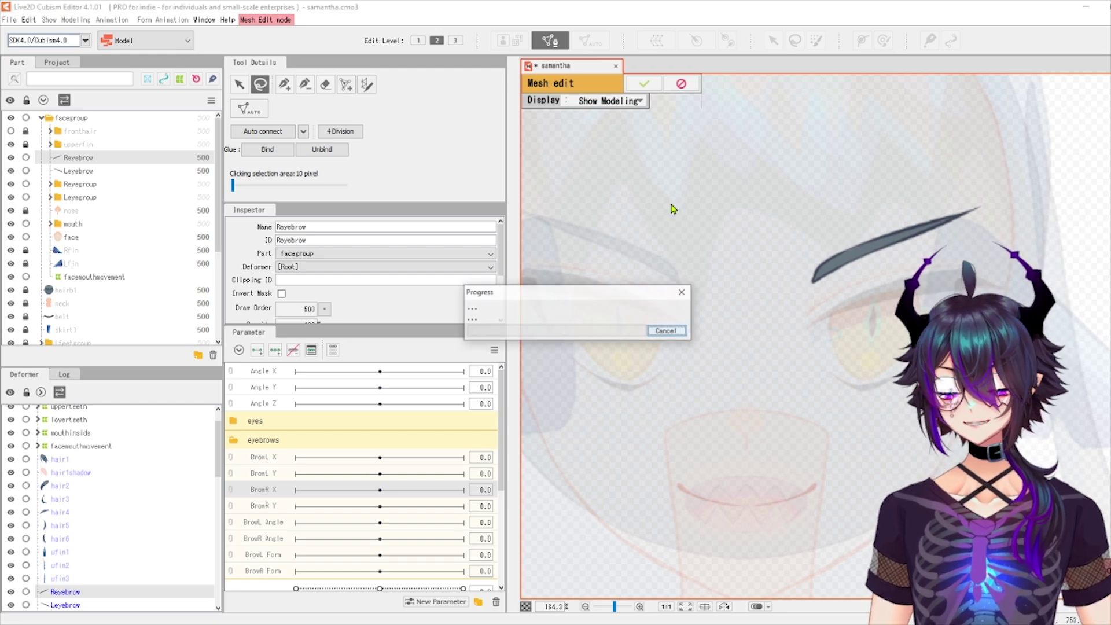
left_click_drag(629, 184, 702, 208)
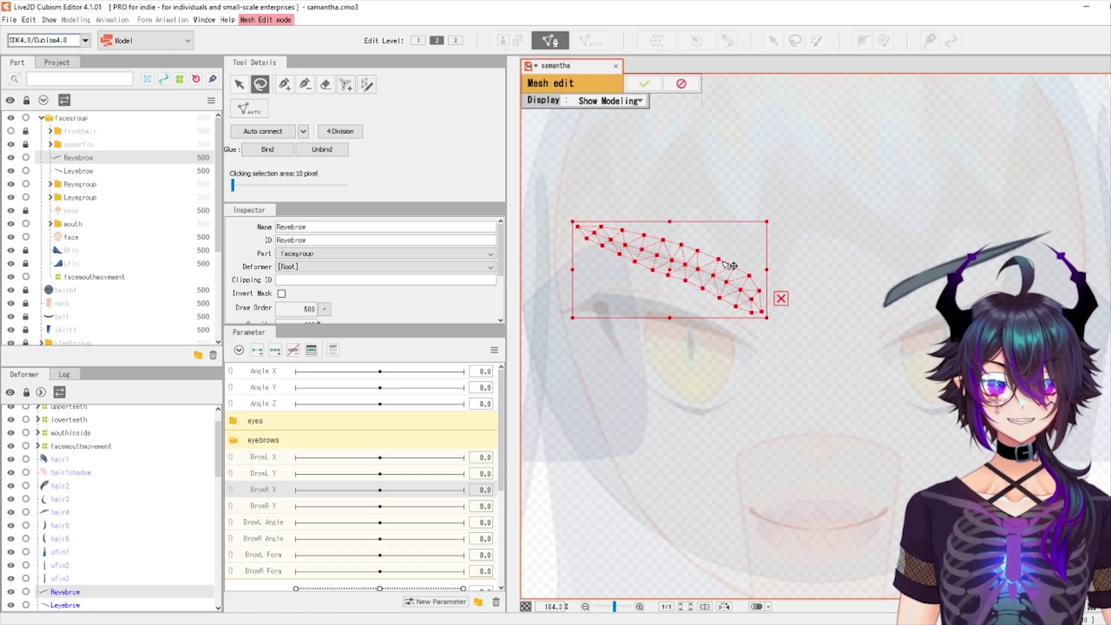
scroll(747, 268, "up", 2)
right_click(642, 258)
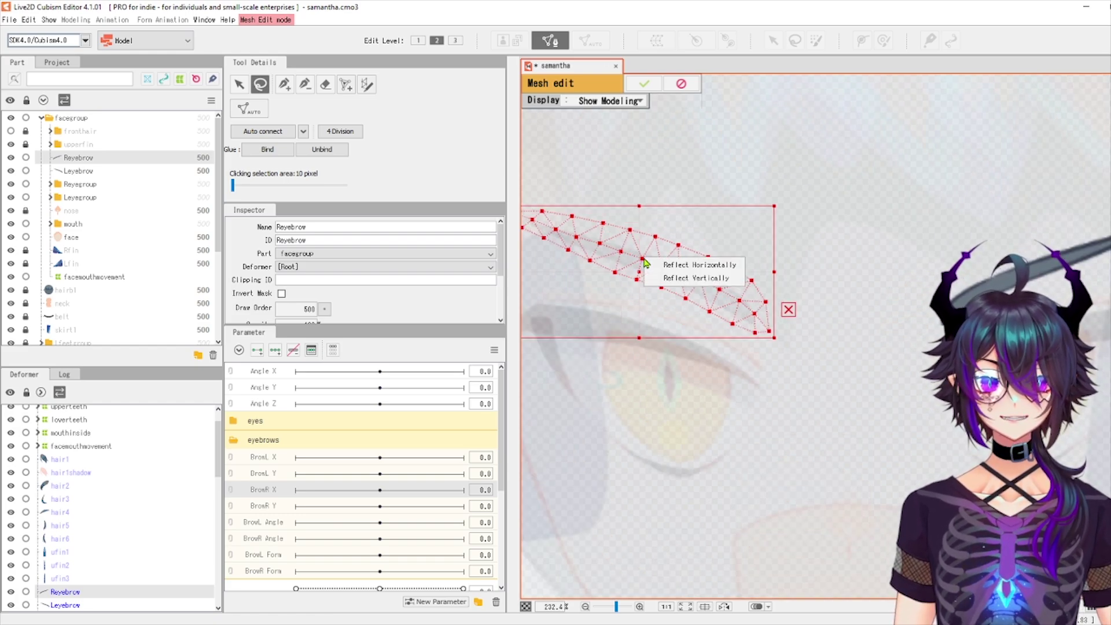
left_click(713, 265)
Position the mirrored mesh over the Reyebrow artwork so it surrounds the whole brow, and apply the mesh edit
left_click_drag(959, 237, 797, 256)
scroll(743, 261, "up", 2)
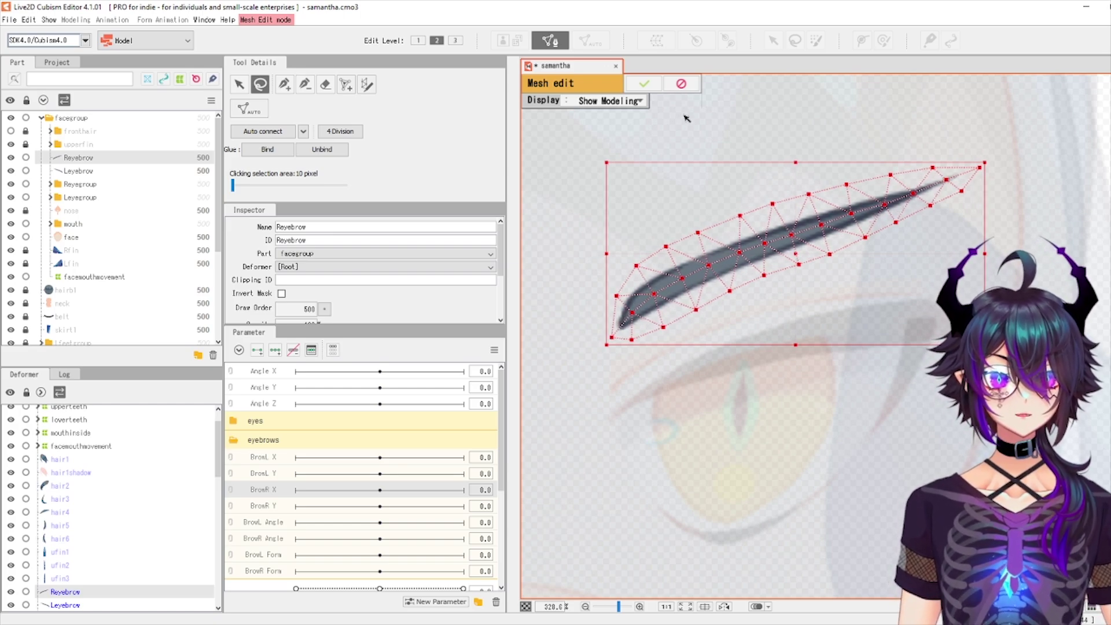
left_click(644, 83)
scroll(871, 278, "down", 3)
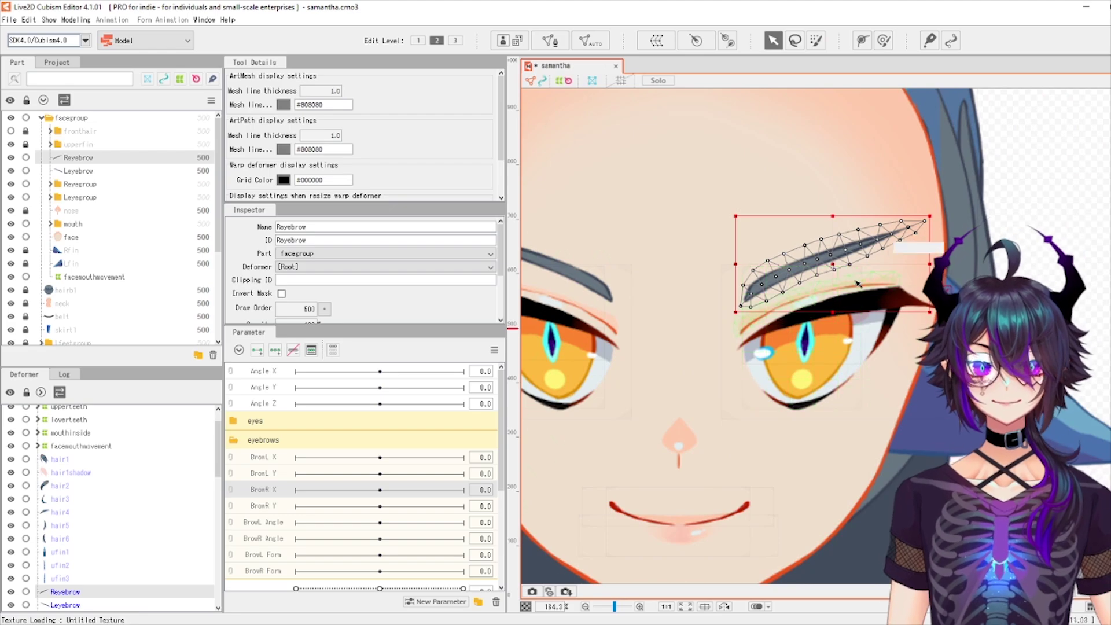
Place a three-point deform path along Leyebrow, from the inner end through the middle to the outer tip
left_click(596, 285)
scroll(744, 287, "down", 2)
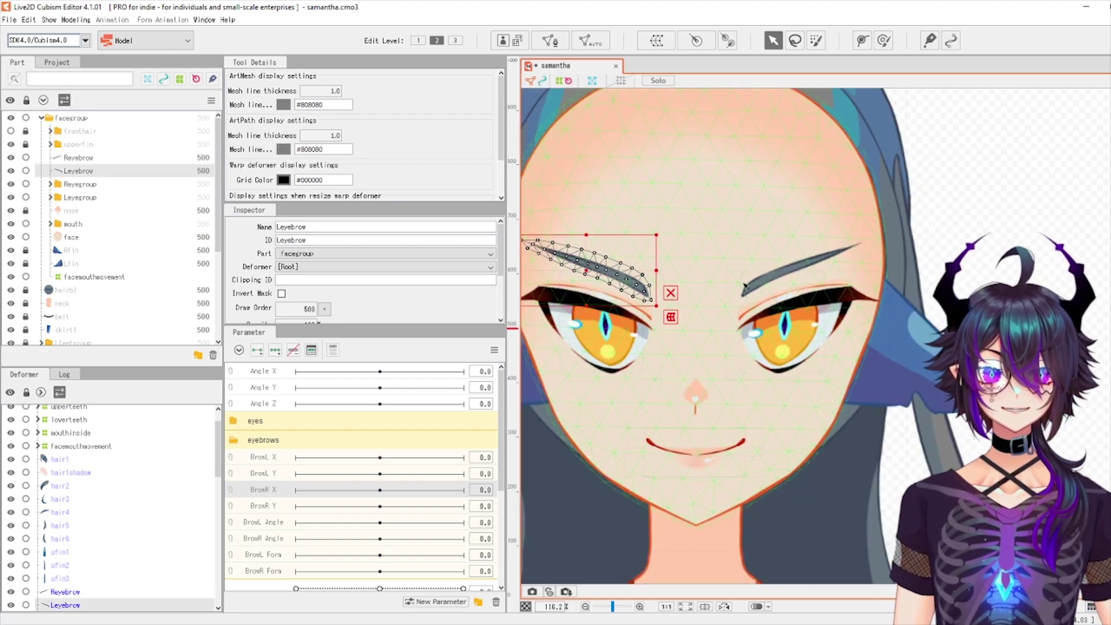
scroll(745, 286, "down", 2)
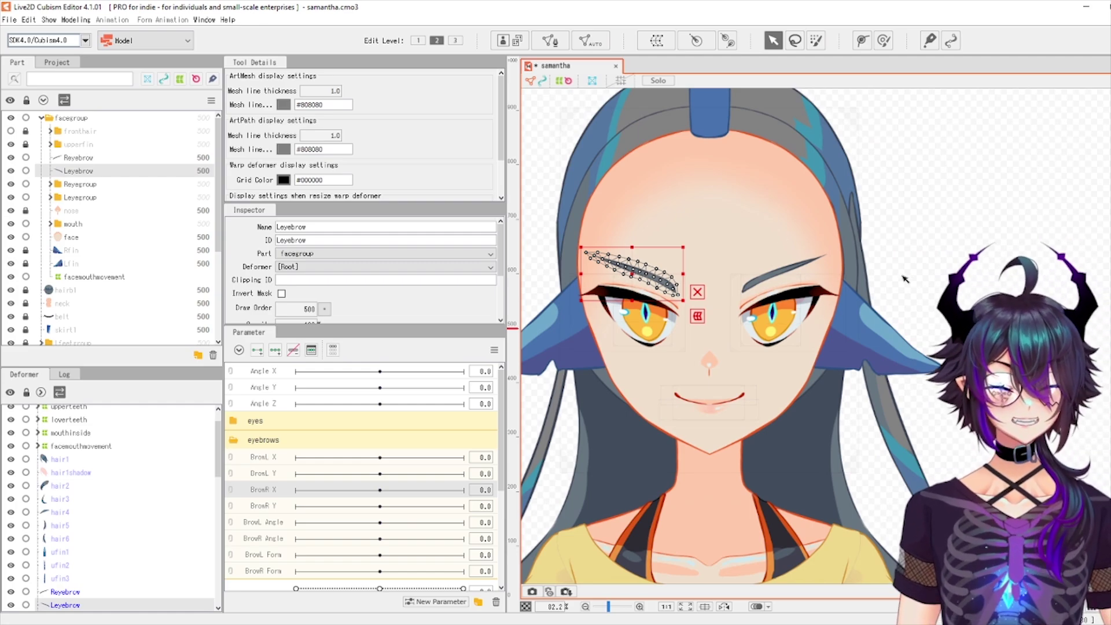
left_click(862, 40)
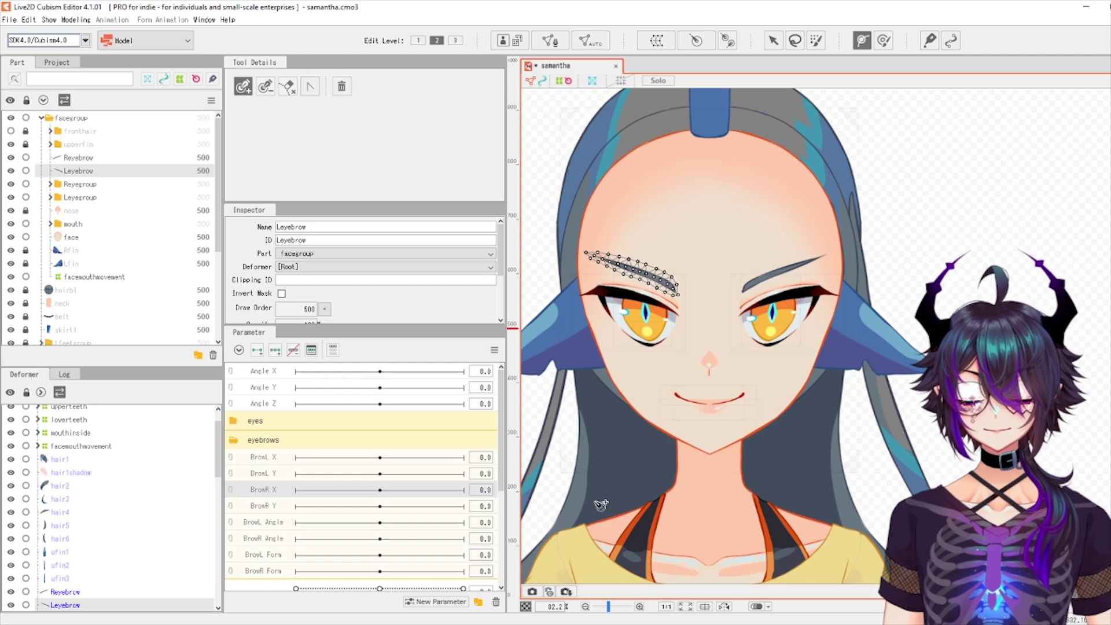
scroll(608, 266, "up", 3)
scroll(573, 241, "up", 3)
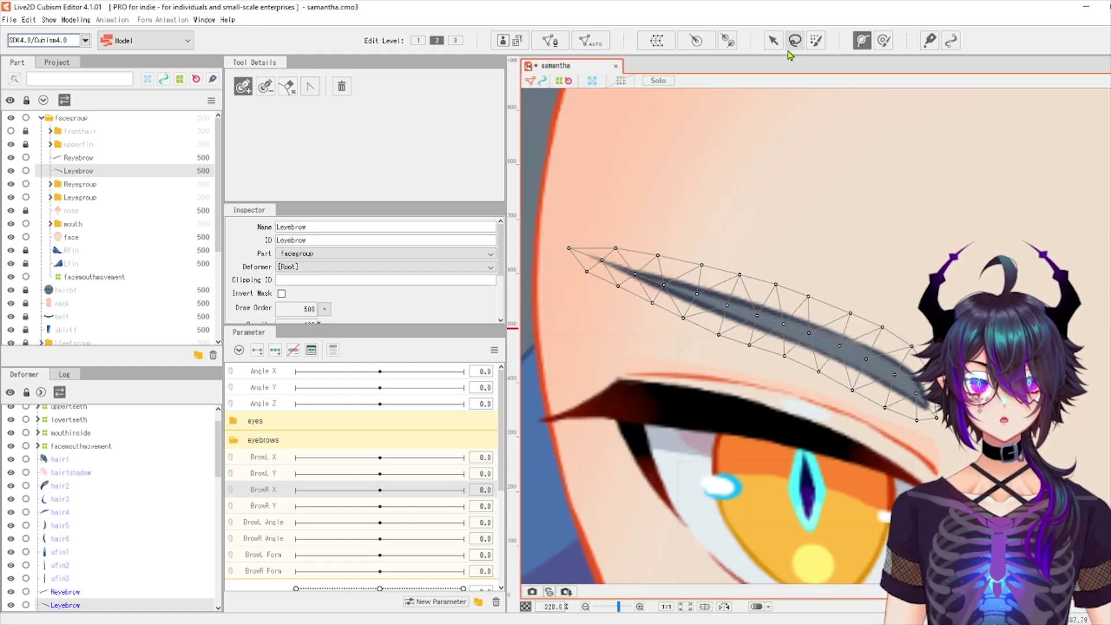
left_click(773, 40)
left_click(811, 358)
left_click(820, 346)
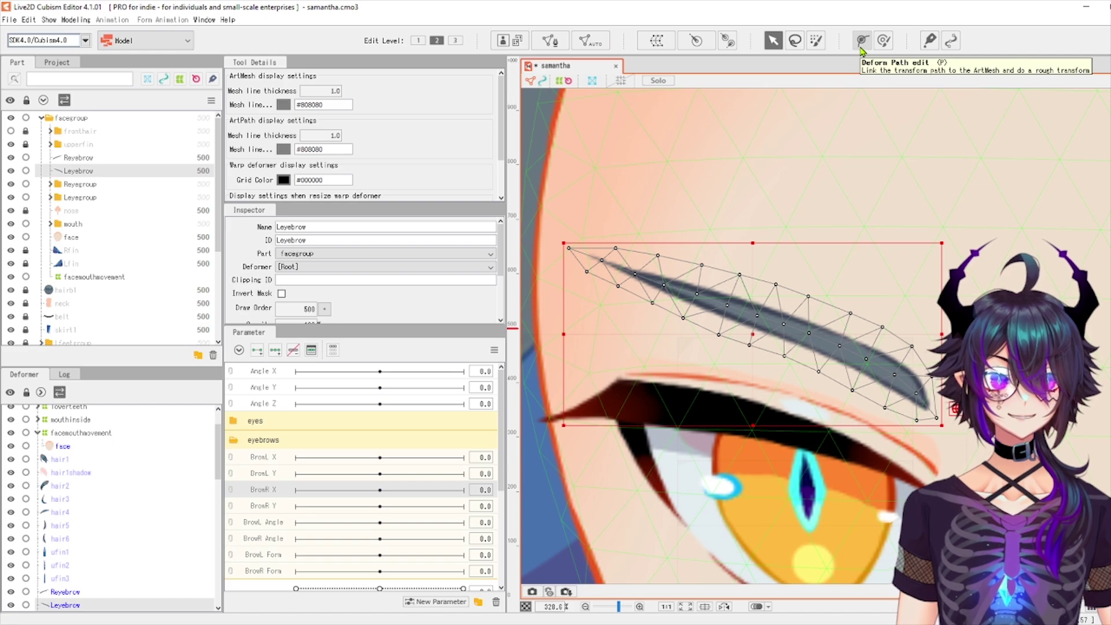
left_click(862, 45)
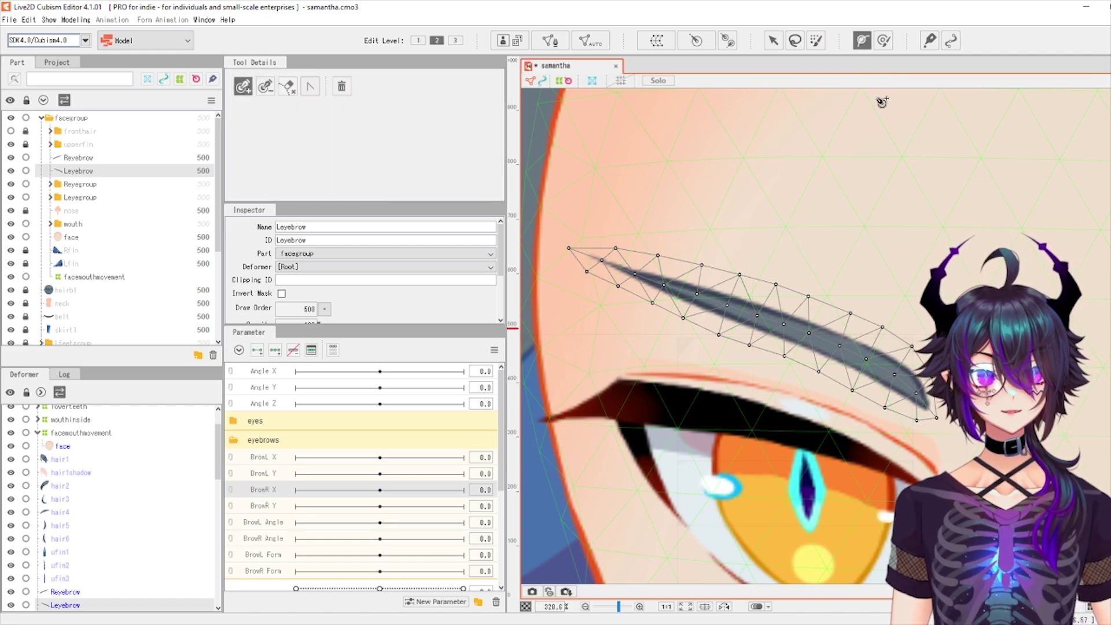
left_click_drag(911, 368, 890, 339)
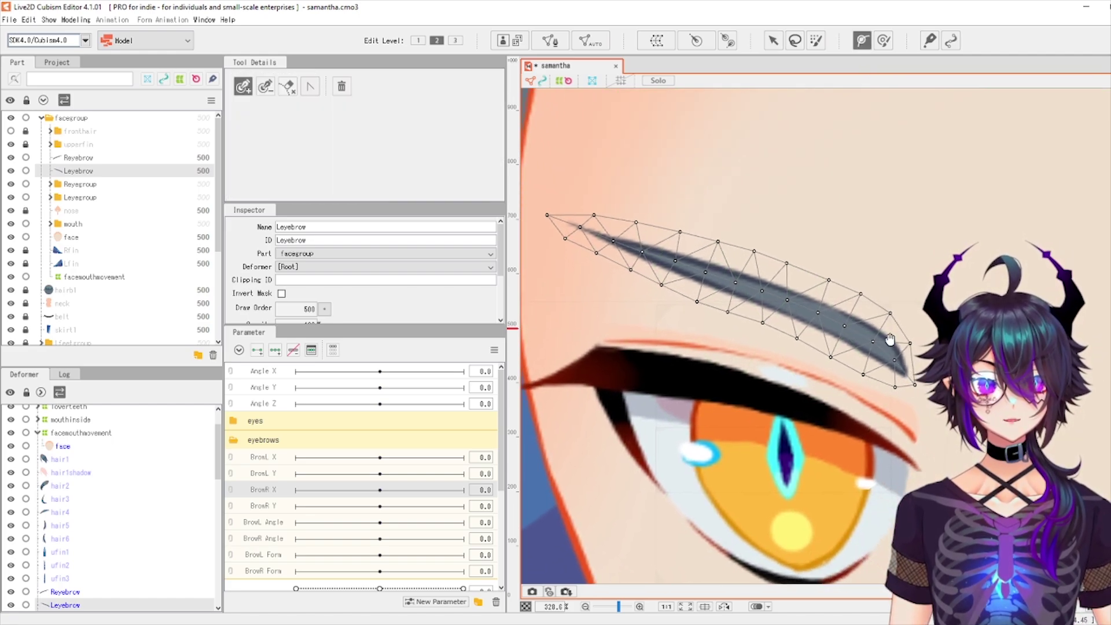
left_click(907, 375)
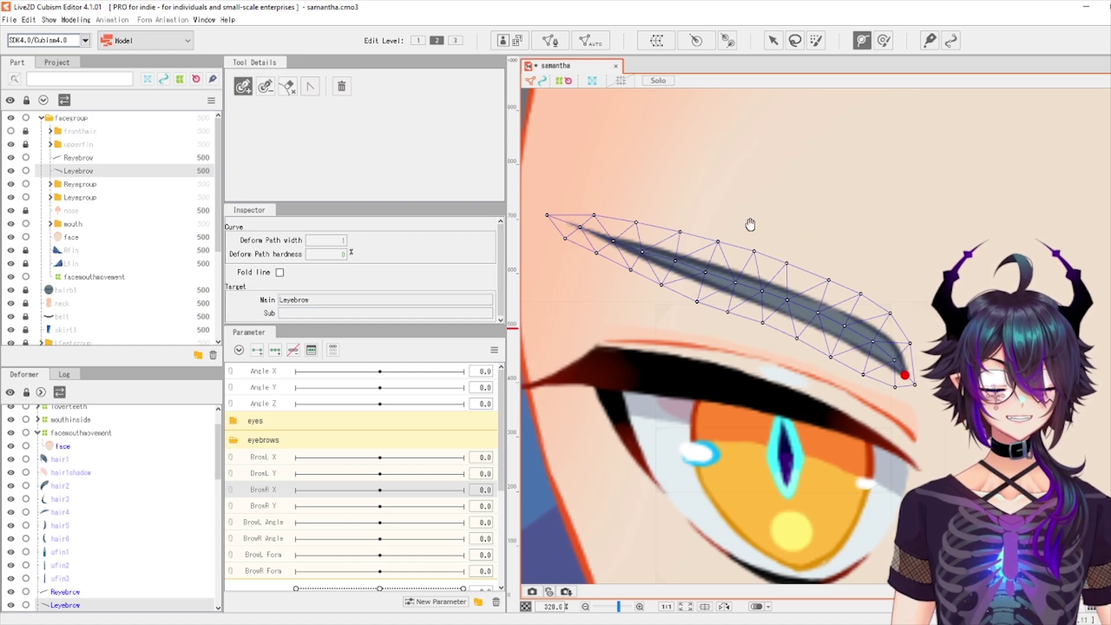
left_click_drag(751, 224, 761, 226)
left_click(765, 291)
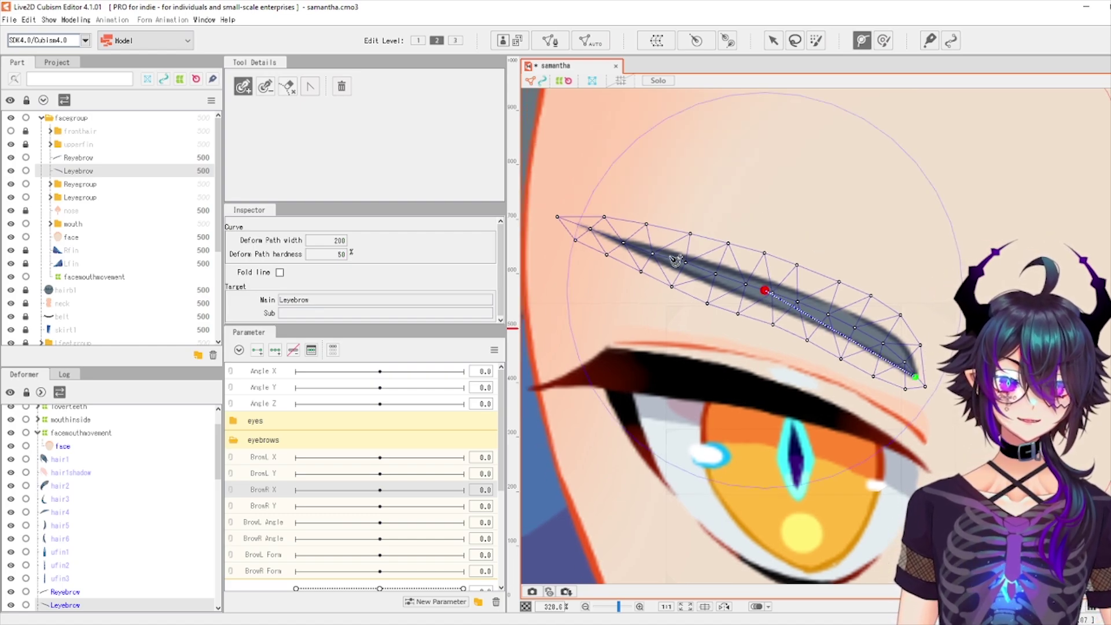
left_click(555, 214)
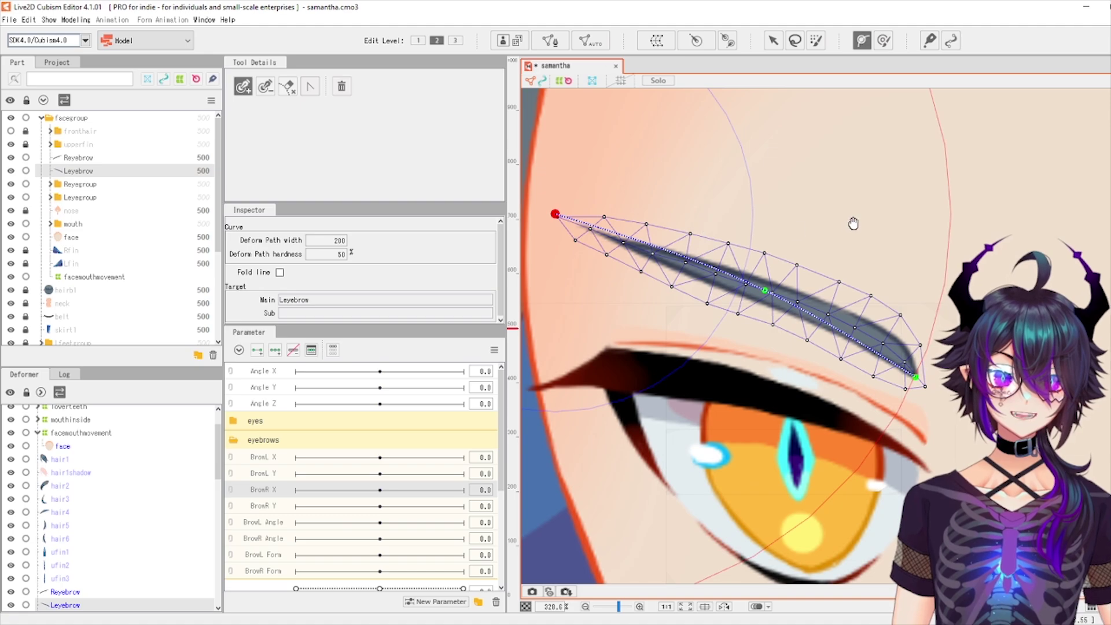
Reposition the middle and inner-end points of Leyebrow's deform path slightly to follow the brow
left_click_drag(854, 224, 862, 231)
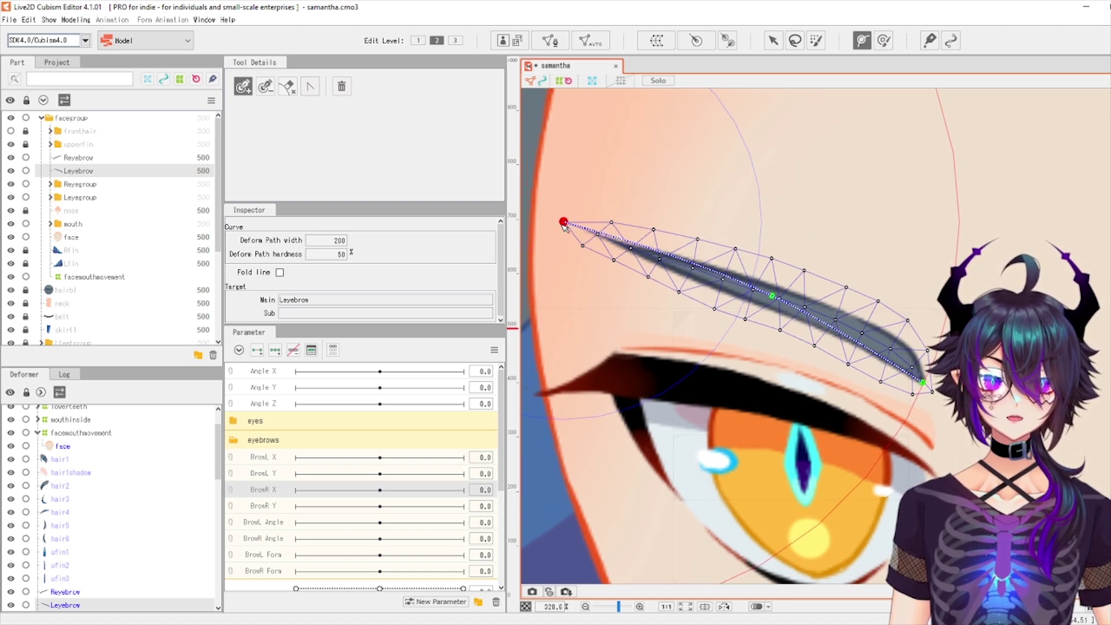
left_click(772, 298)
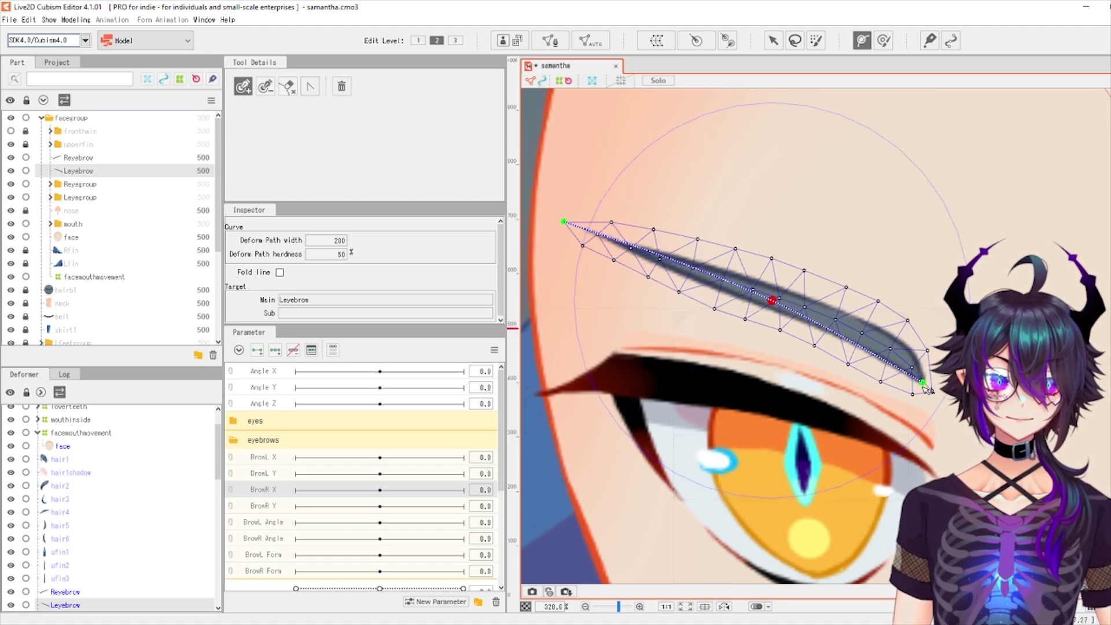
left_click(925, 385)
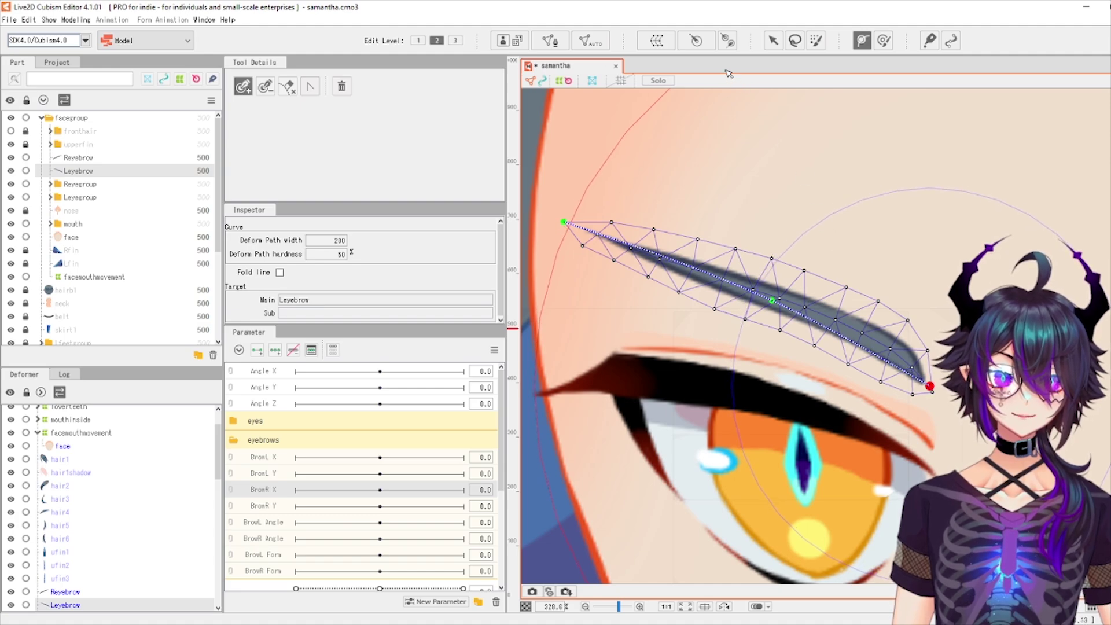
Try bending Leyebrow upward by moving the middle point of its deform path
left_click(773, 40)
mouse_move(772, 301)
left_mouse_down()
mouse_move(779, 287)
mouse_move(768, 280)
left_mouse_up()
left_click(800, 277)
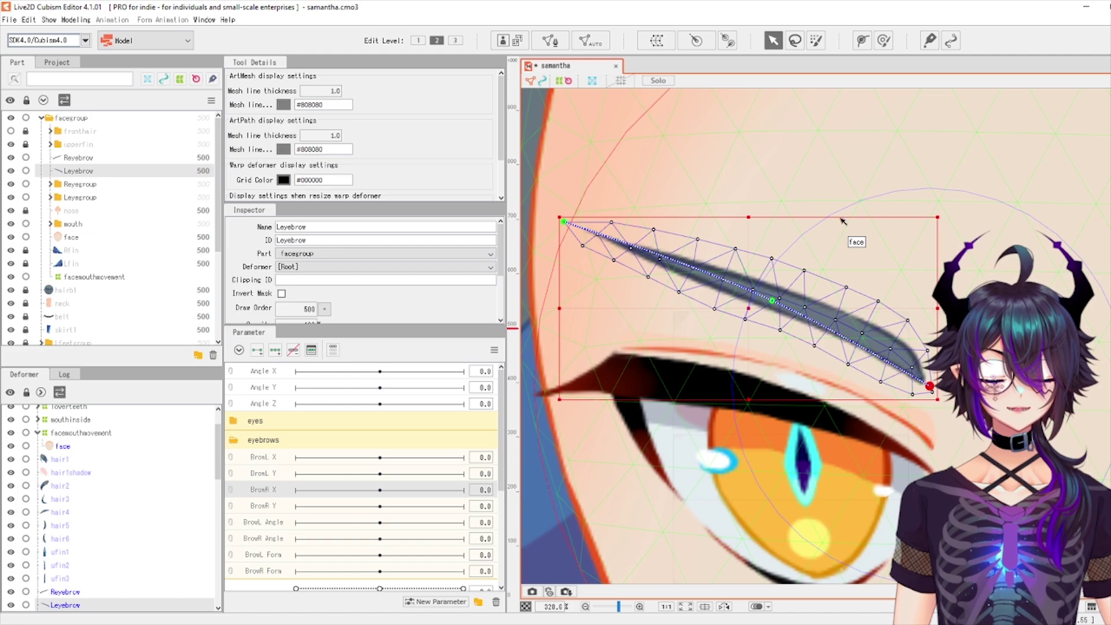
Place a matching three-point deform path along Reyebrow, from the inner end through the middle to the outer tip
left_click_drag(845, 240, 724, 229)
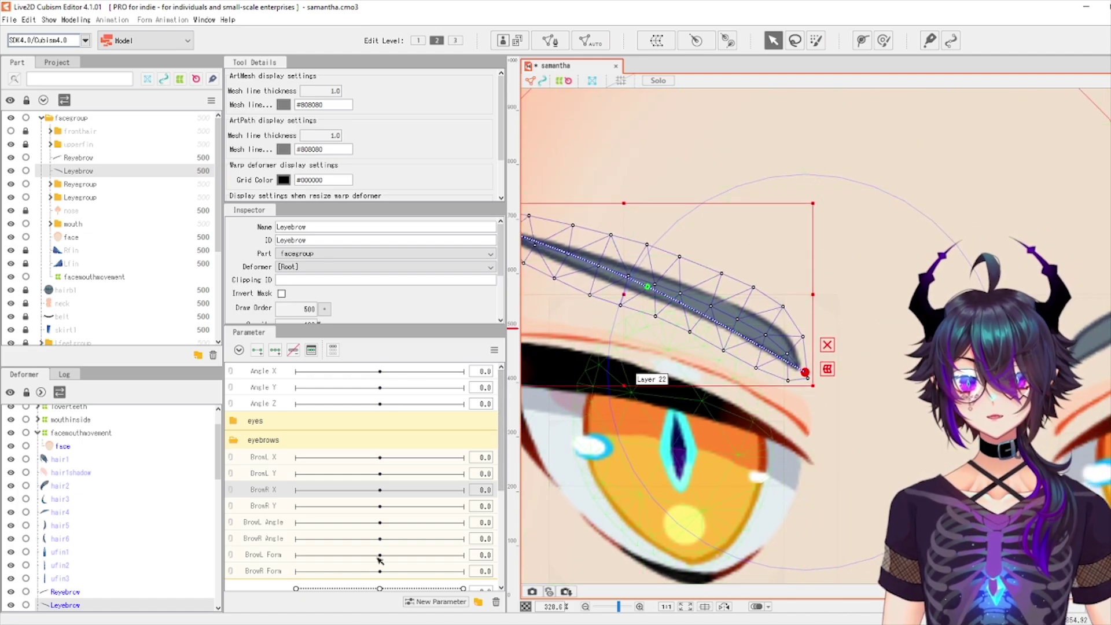
scroll(820, 354, "down", 3)
left_click_drag(820, 353, 788, 336)
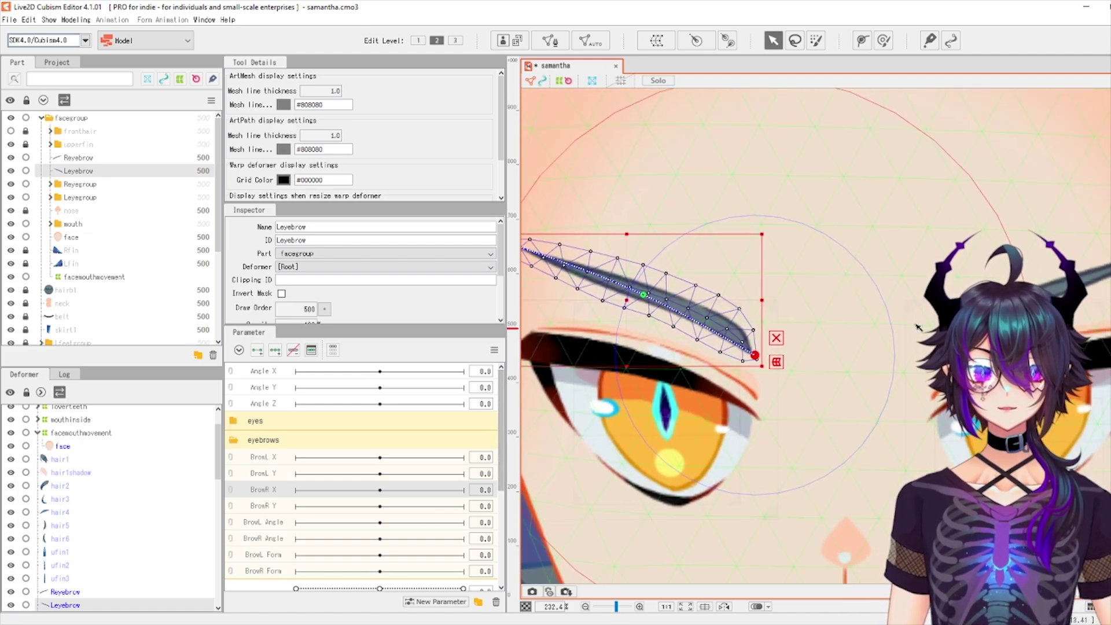
left_click_drag(997, 274, 943, 280)
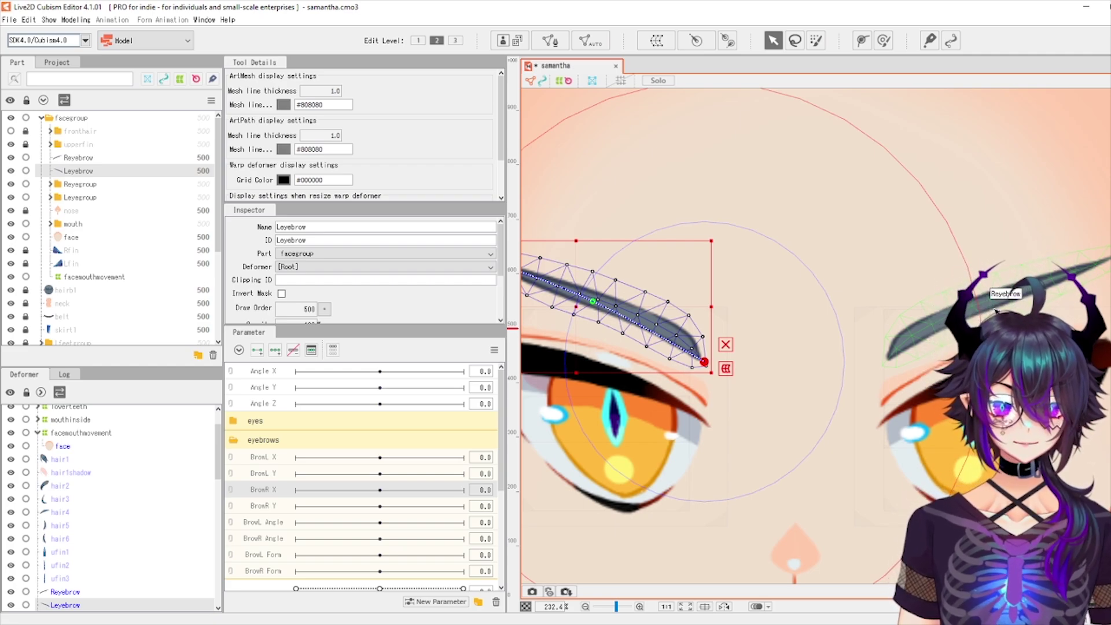
left_click(1022, 298)
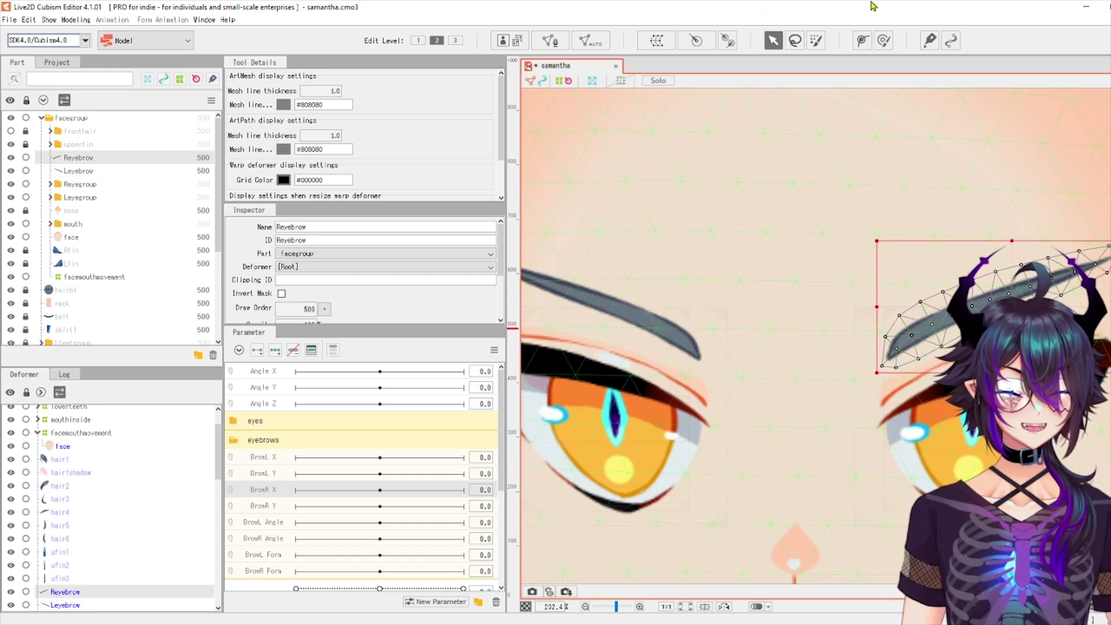
left_click(860, 46)
left_click(879, 365)
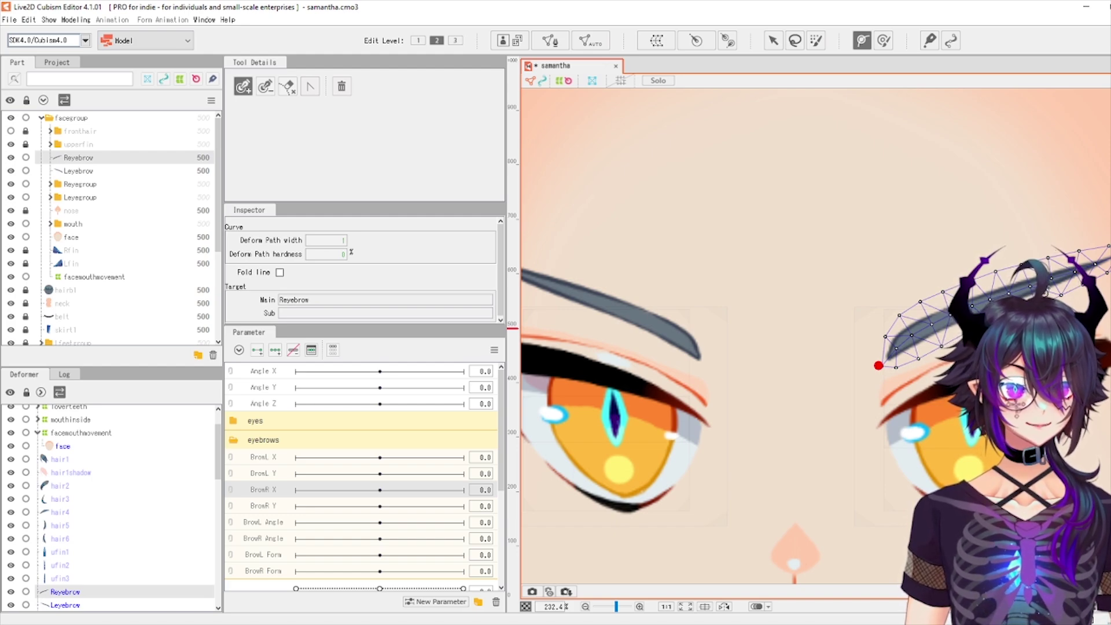
left_click(993, 299)
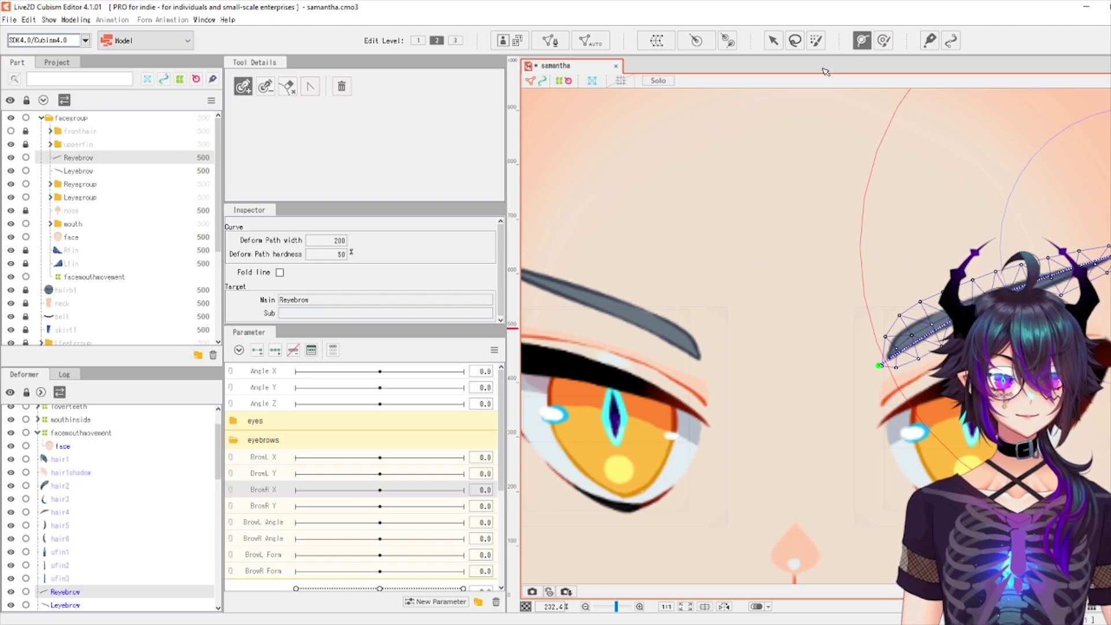
Try bending Reyebrow upward by moving the middle point of its deform path
left_click(773, 40)
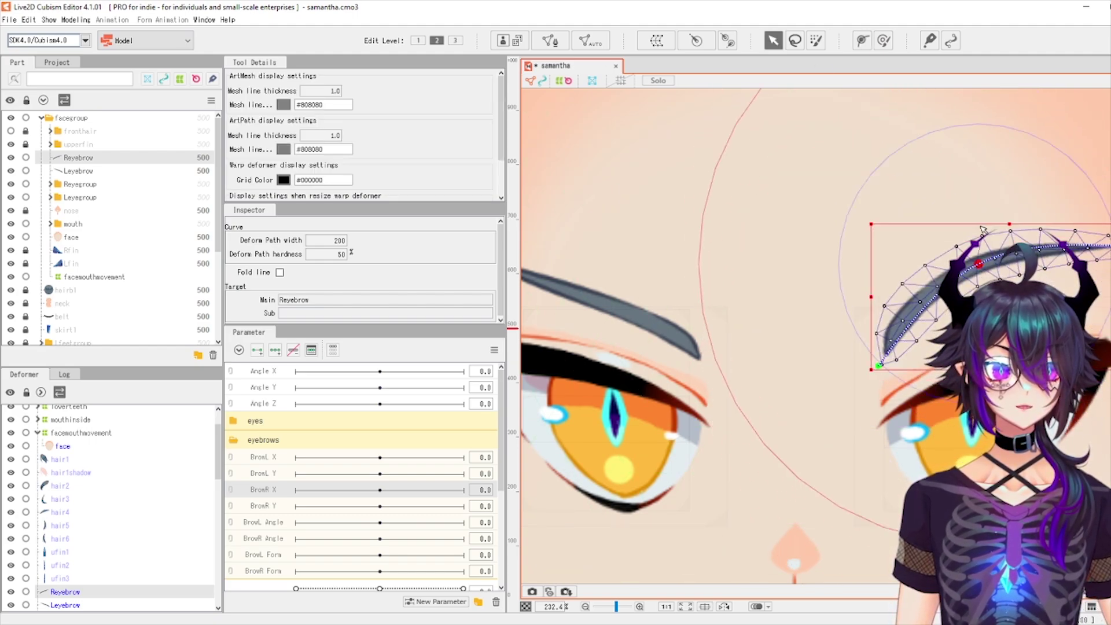
left_click(937, 226)
scroll(937, 226, "down", 3)
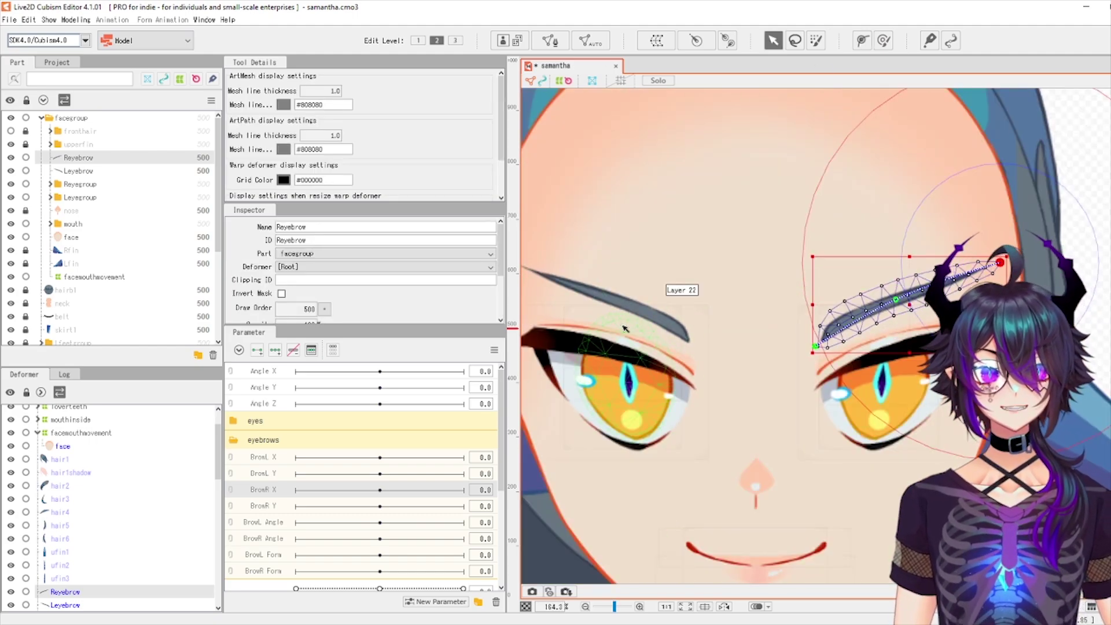
Add three keys to the BrowR Form parameter for Reyebrow and set the parameter to -1.0
left_click(666, 295)
left_click(877, 316)
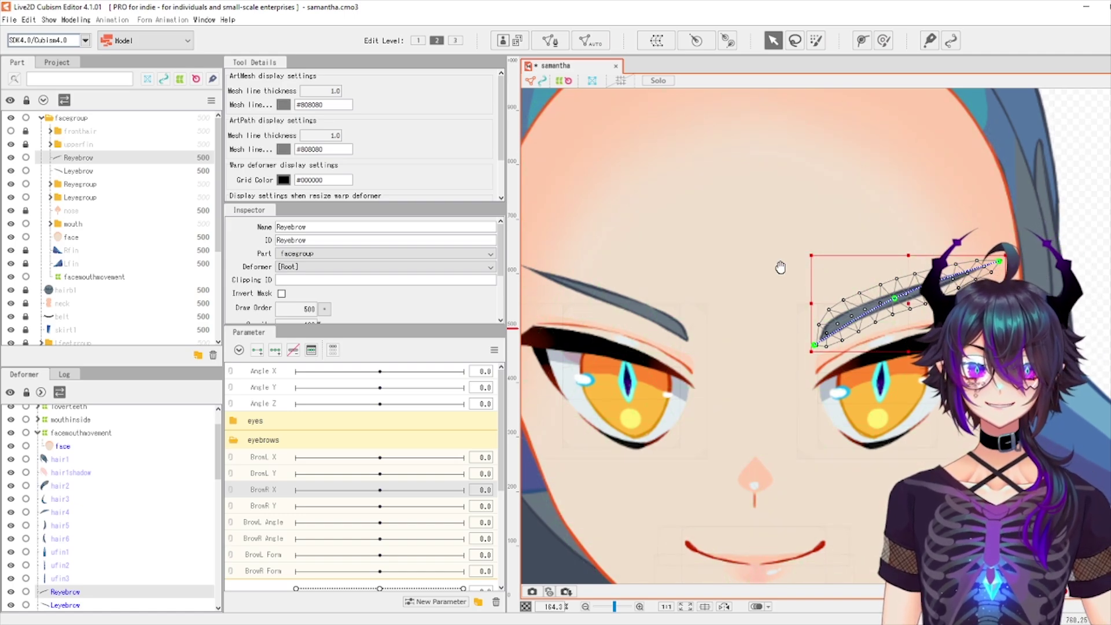
left_click_drag(767, 270, 810, 253)
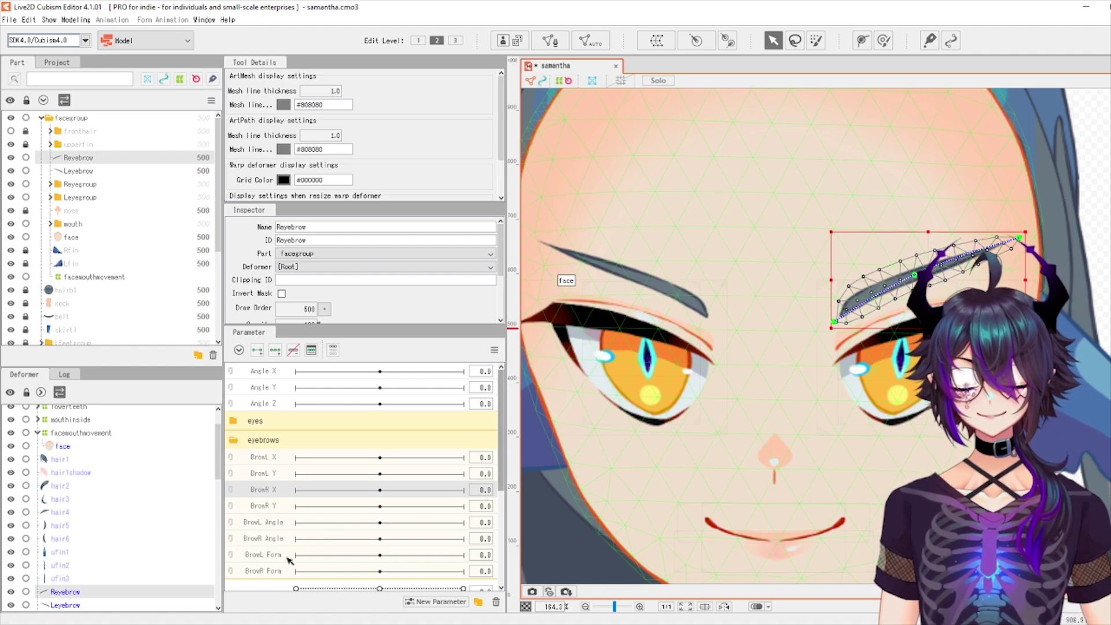
left_click_drag(593, 432, 611, 351)
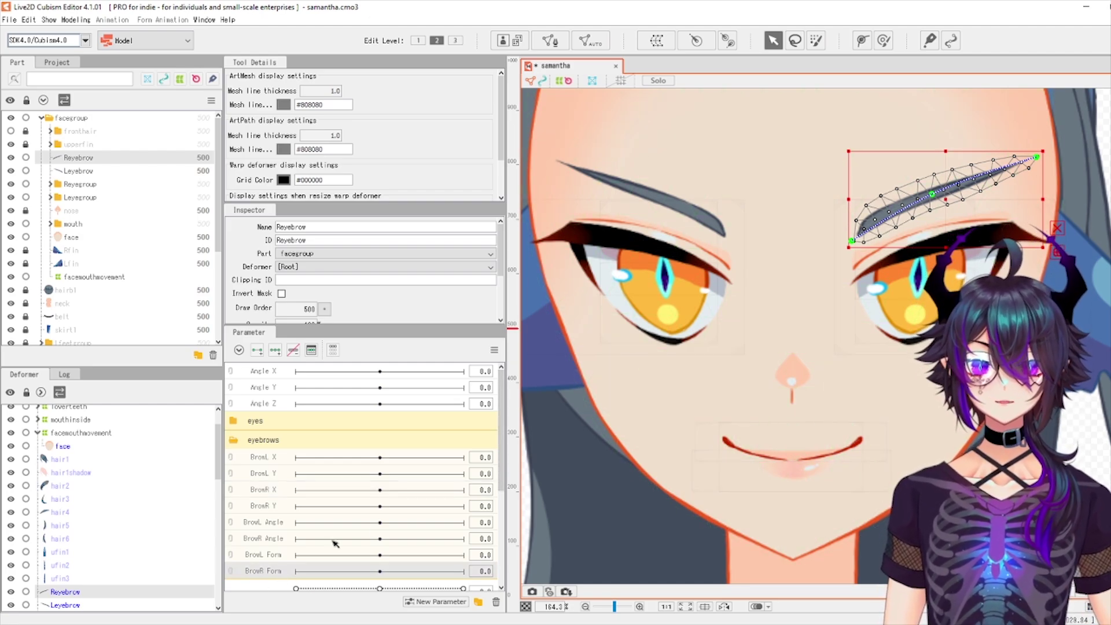
left_click(275, 354)
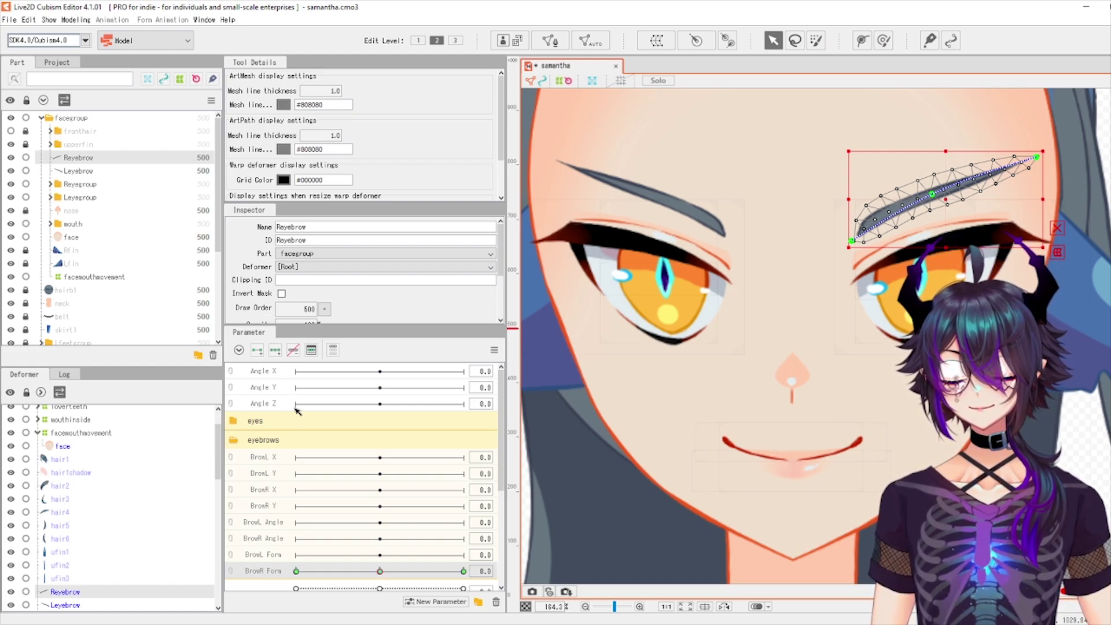
left_click_drag(377, 570, 296, 571)
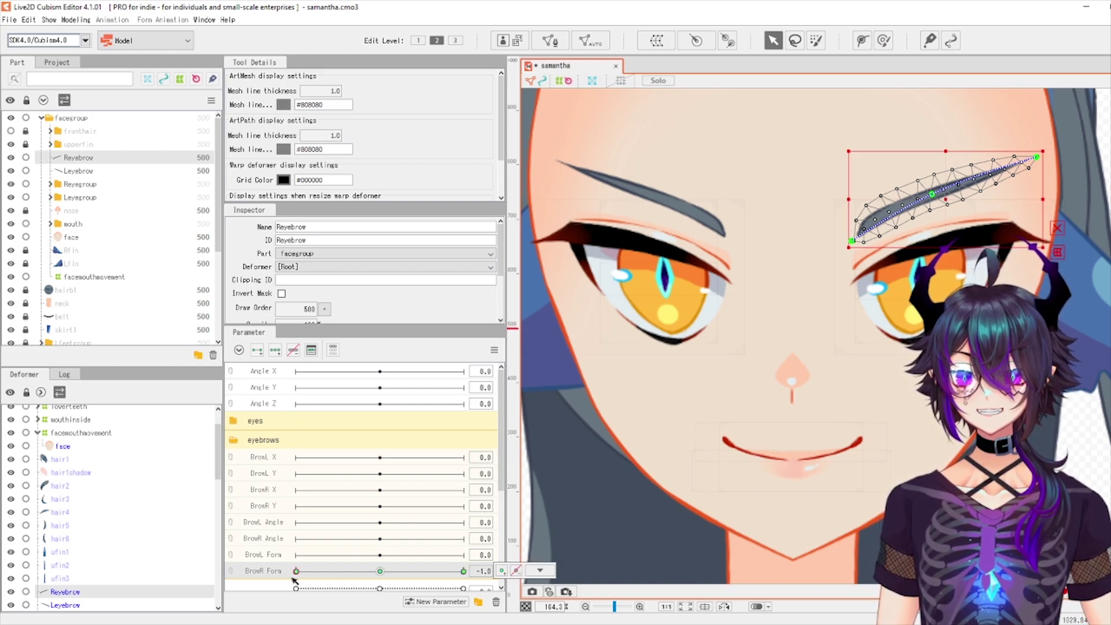
Bend Reyebrow into a sagging curve at BrowR Form -1.0 by lowering the middle point of its deform path
scroll(944, 178, "up", 3)
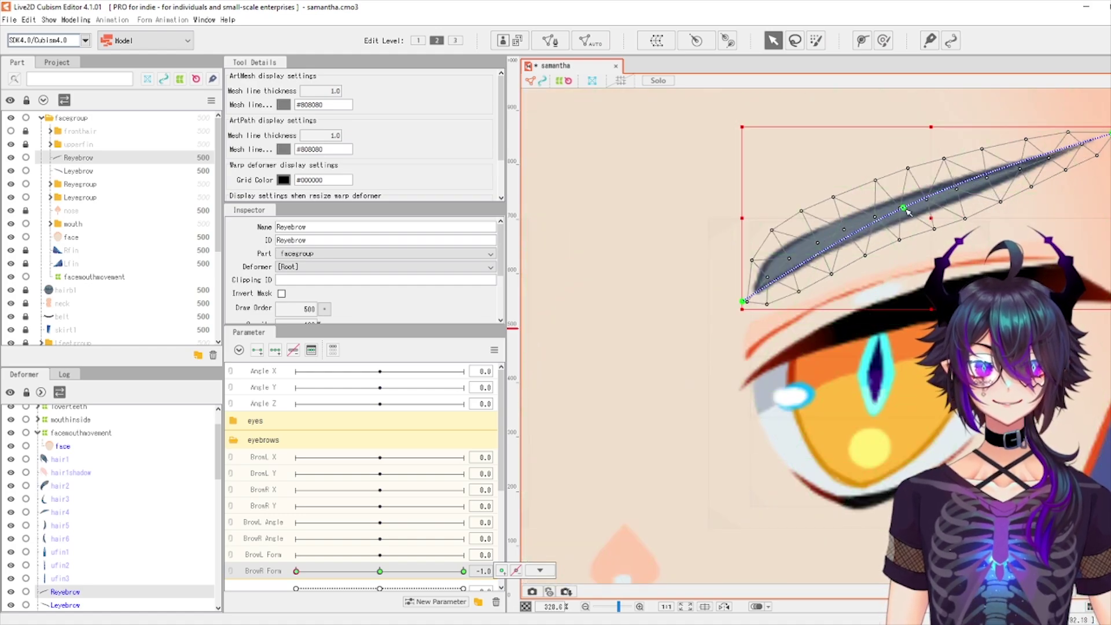
left_click_drag(906, 211, 906, 273)
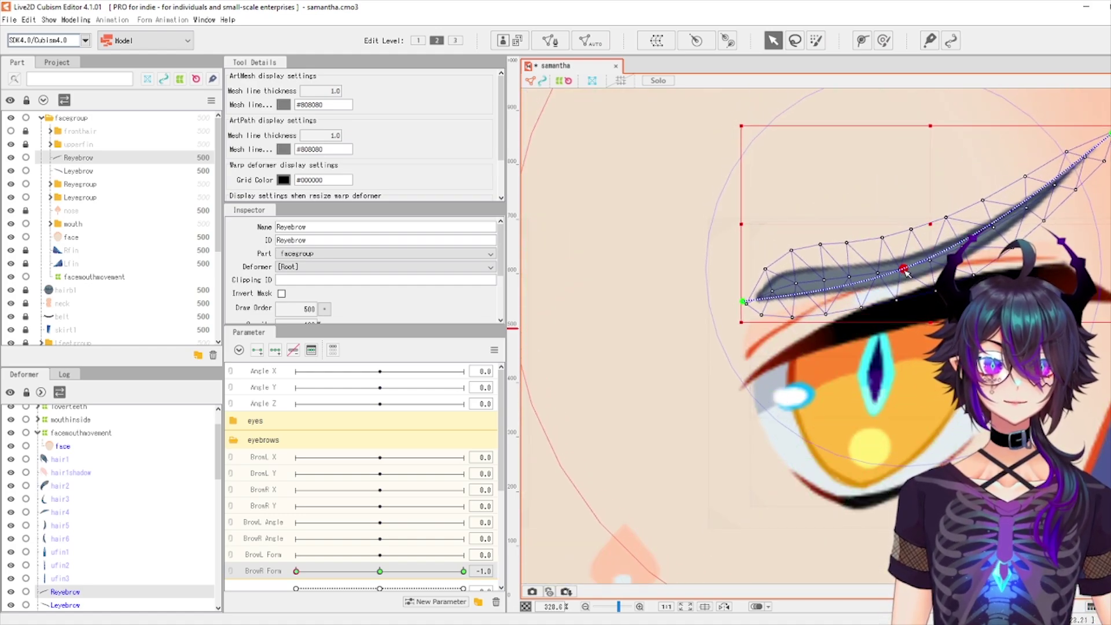
scroll(765, 256, "down", 5)
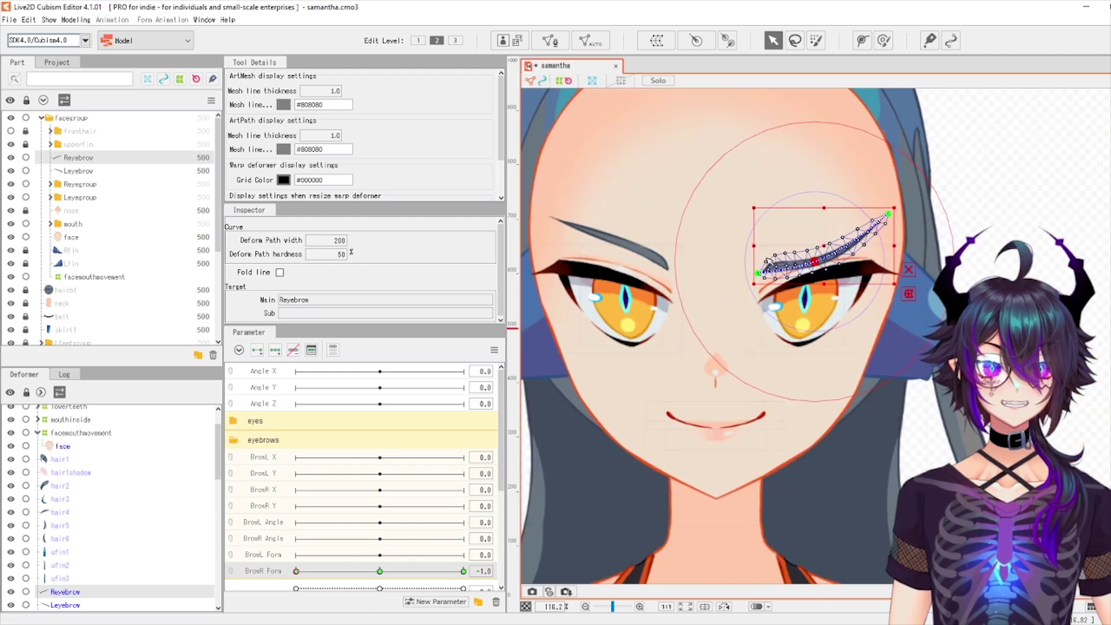
Try arching Reyebrow at BrowR Form 1.0 by raising the middle point of its deform path
left_click(463, 571)
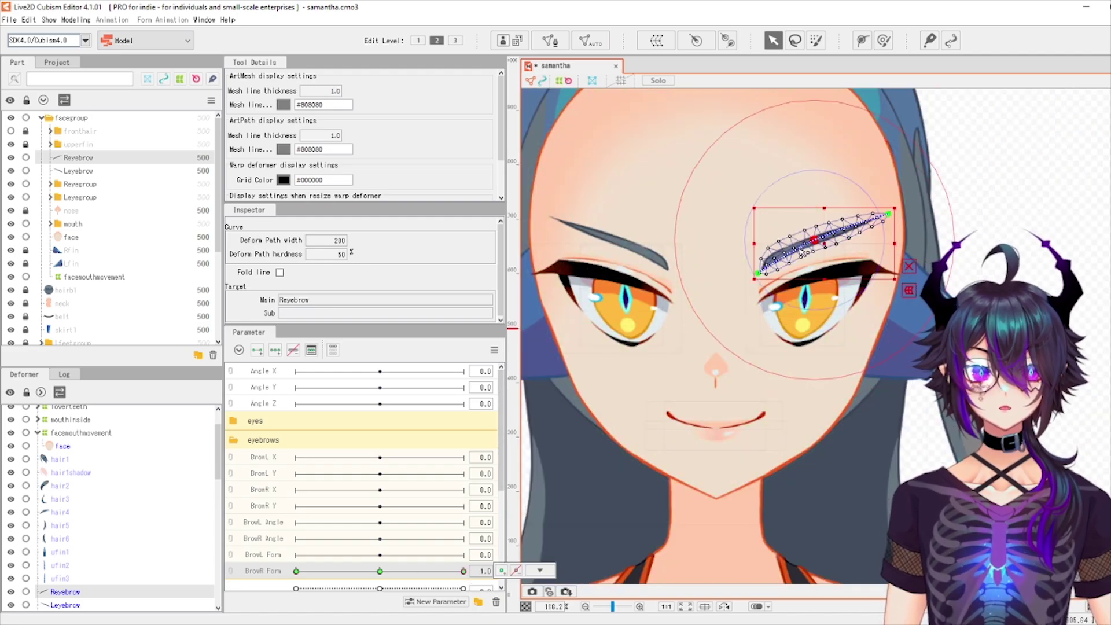
left_click(751, 318)
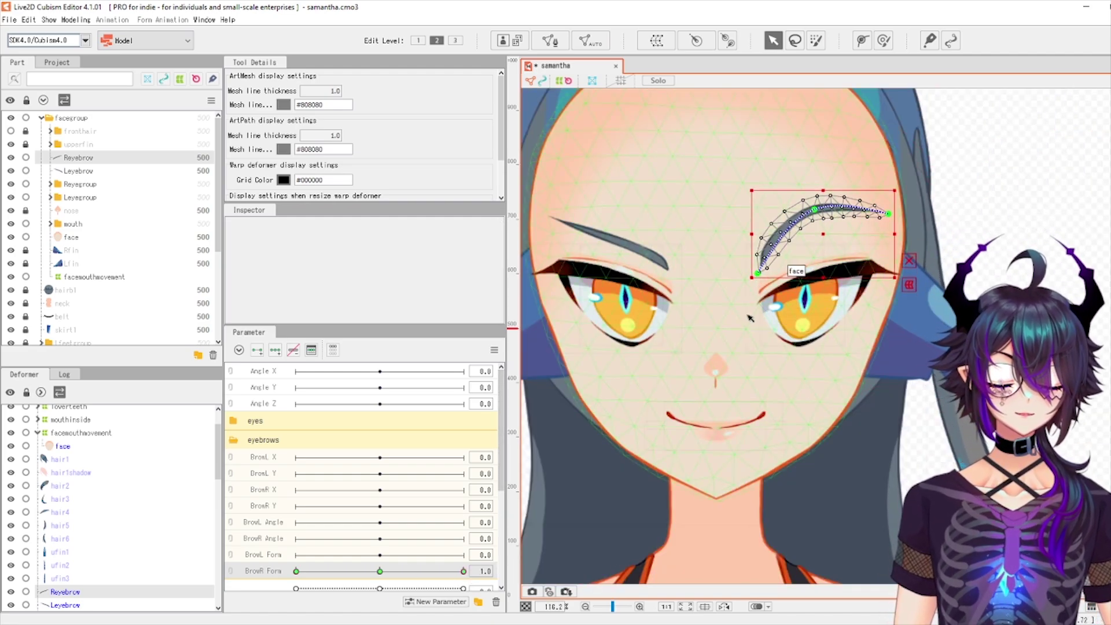
left_click(781, 250)
scroll(782, 254, "up", 3)
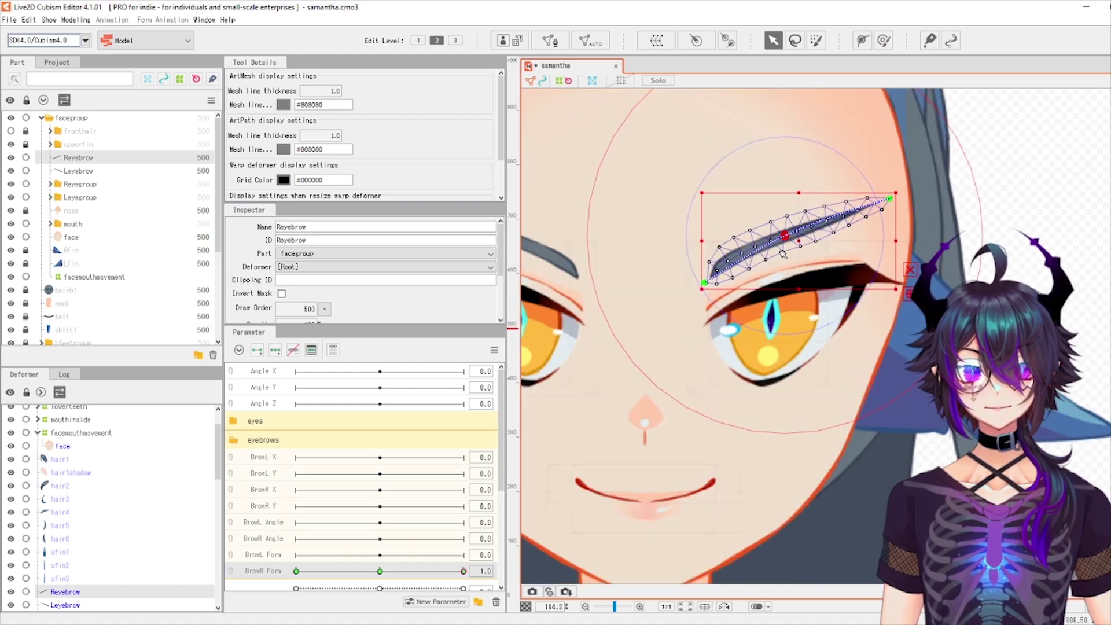
Refine Reyebrow's shape at BrowR Form -1.0 by raising the inner end and the middle point of its deform path
left_click(296, 571)
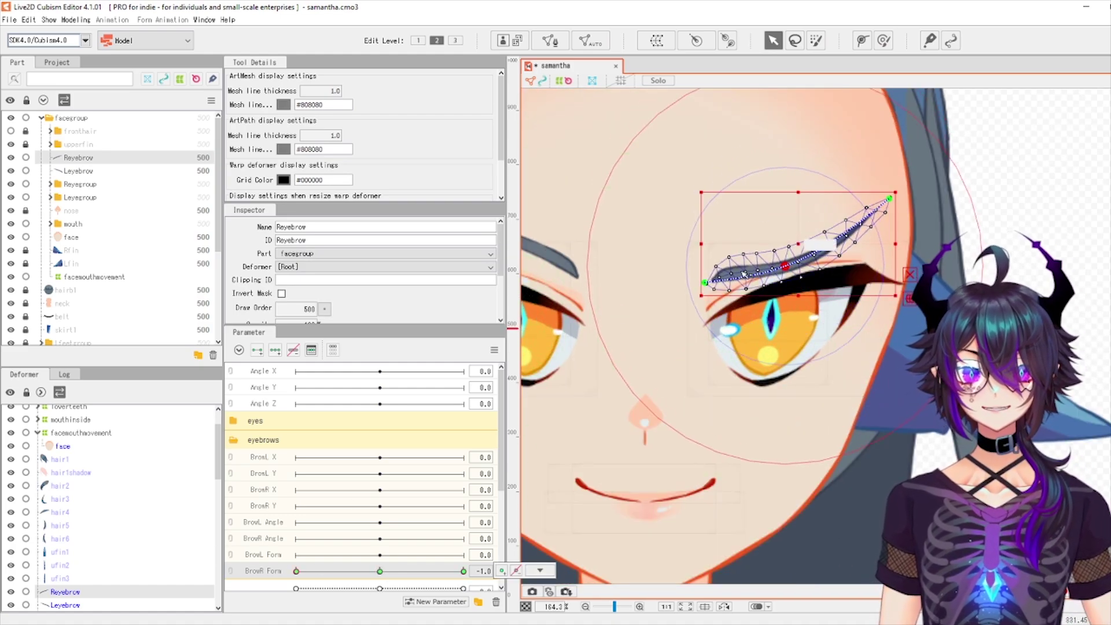
scroll(689, 267, "up", 3)
left_click_drag(710, 289, 708, 255)
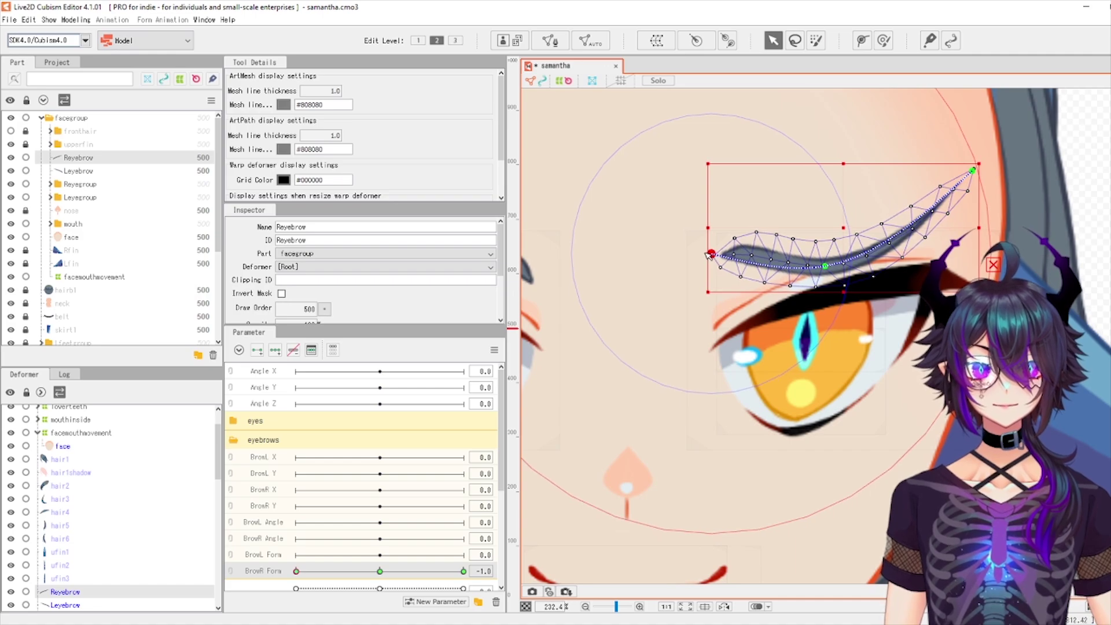
left_click_drag(825, 266, 826, 253)
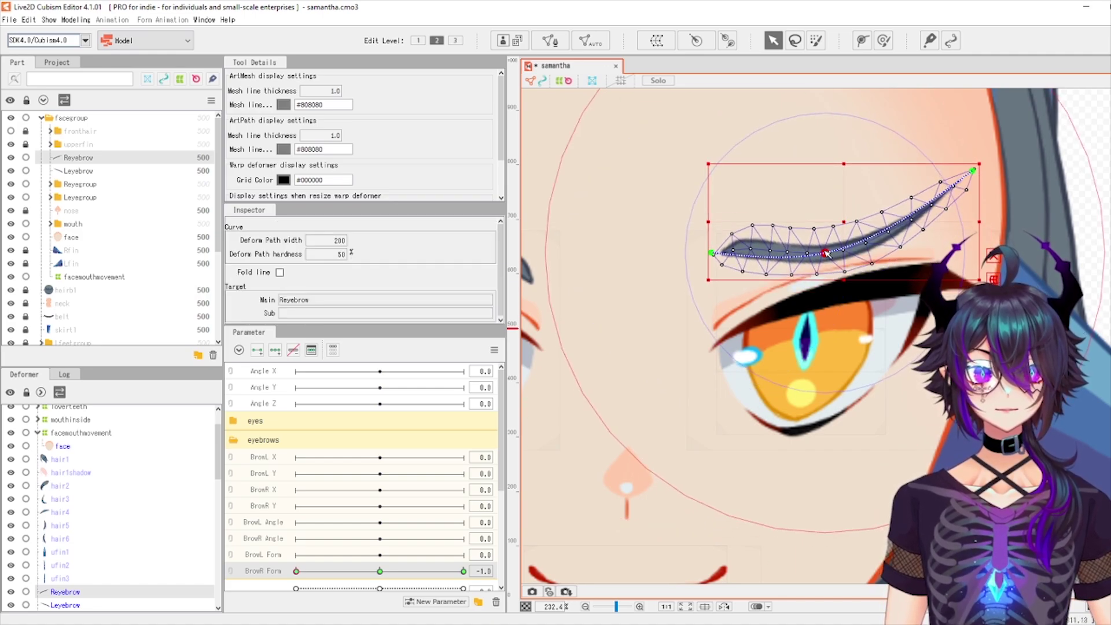
scroll(809, 259, "down", 4)
scroll(955, 202, "up", 2)
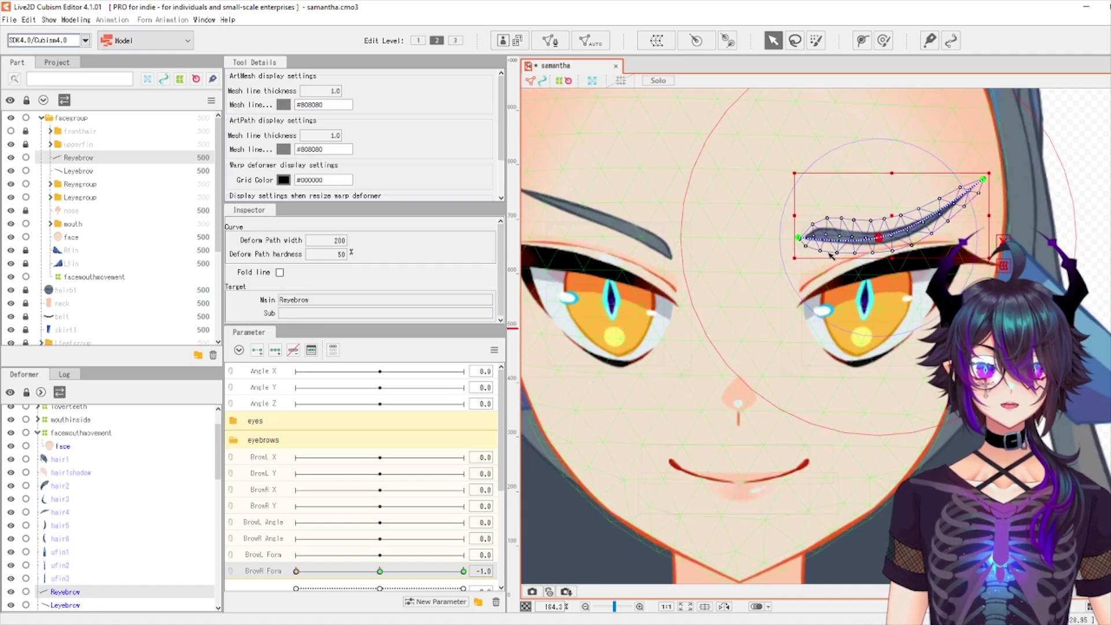
scroll(957, 202, "up", 5)
left_click(642, 272)
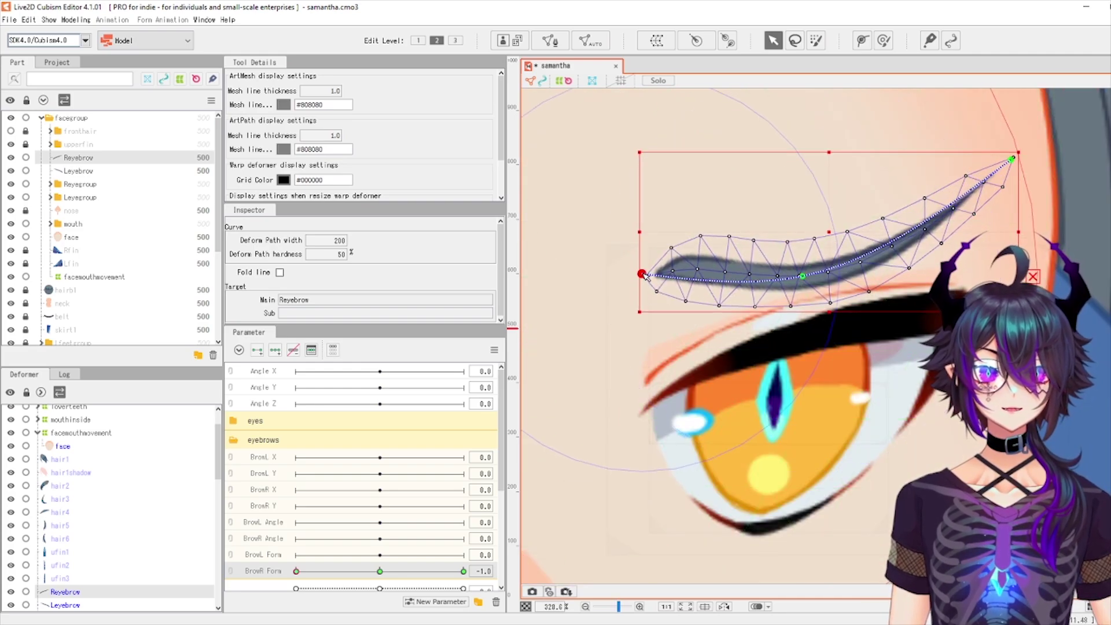
scroll(643, 272, "down", 4)
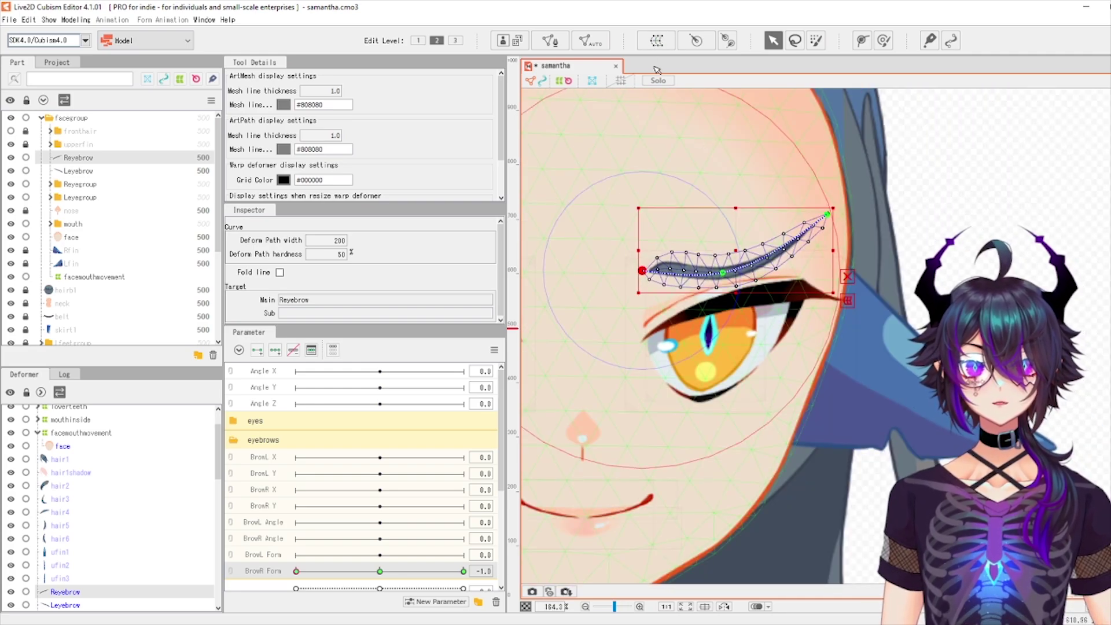
Show the canvas grid as a reference for aligning the two eyebrows
left_click(620, 82)
left_click_drag(707, 170, 799, 163)
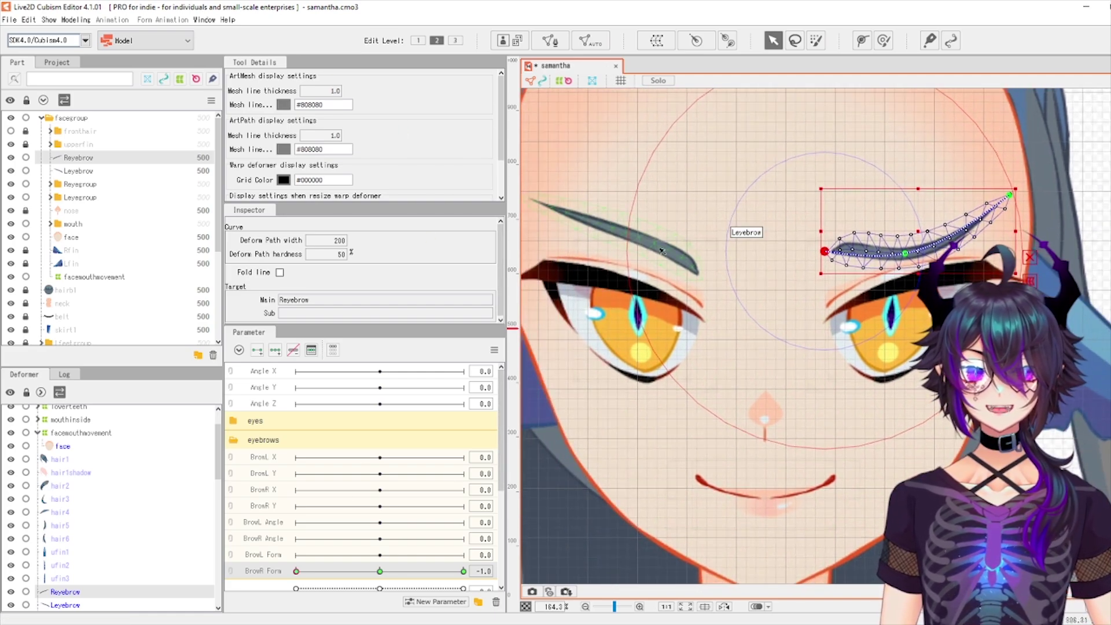
mouse_move(871, 246)
left_mouse_down()
mouse_move(860, 260)
mouse_move(853, 250)
left_mouse_up()
scroll(854, 250, "up", 4)
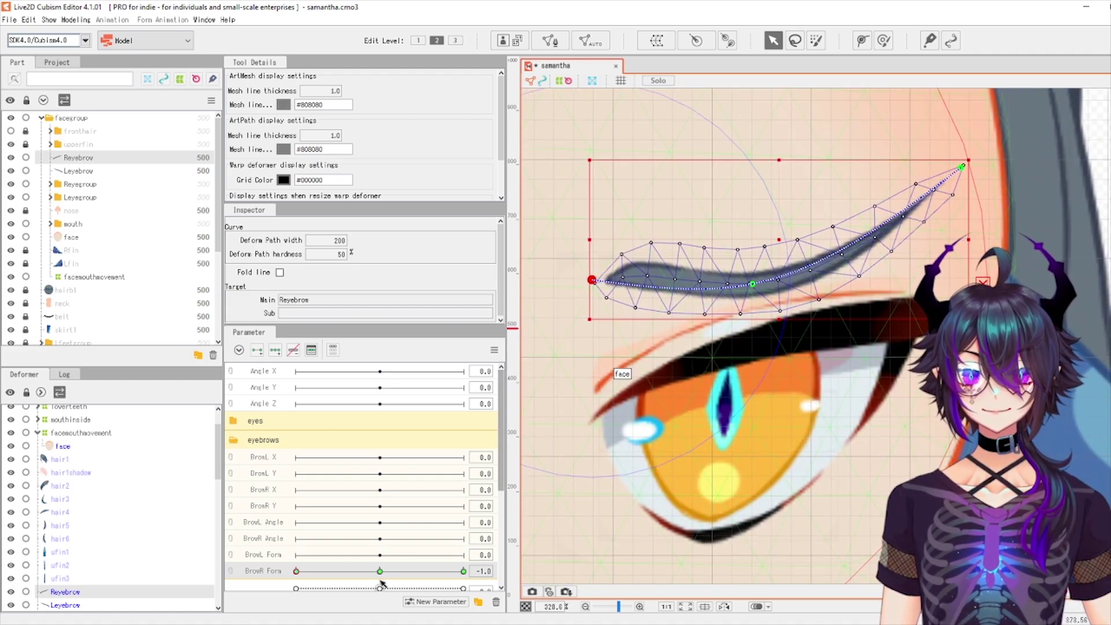
Arch Reyebrow at BrowR Form 1.0 by raising its path's middle point and inner end and lowering the outer tip
left_click(464, 571)
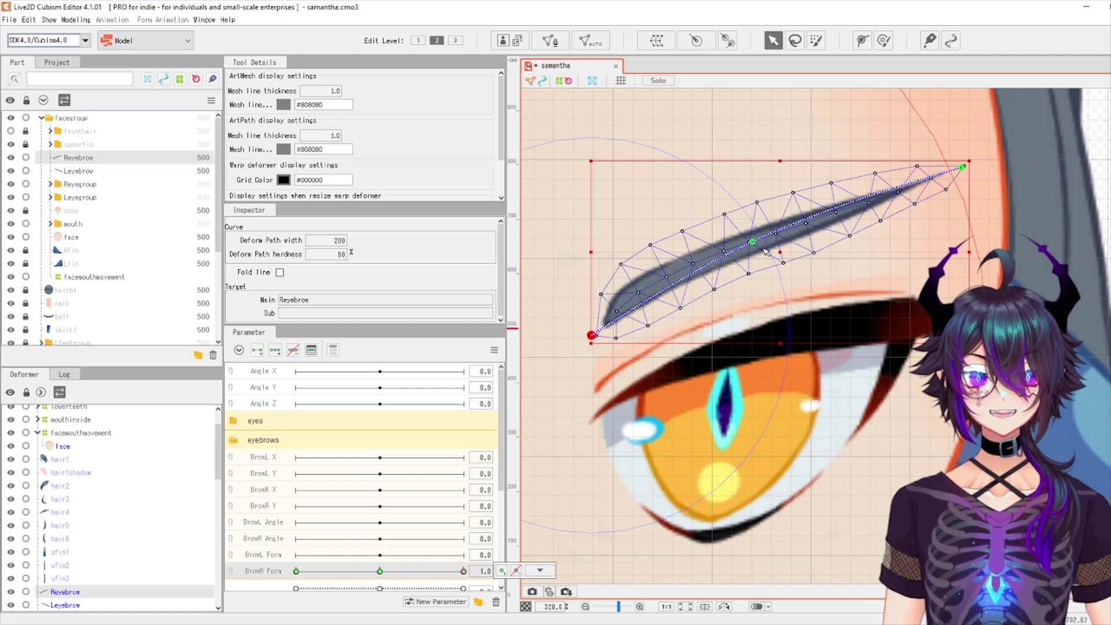
left_click_drag(753, 243, 752, 170)
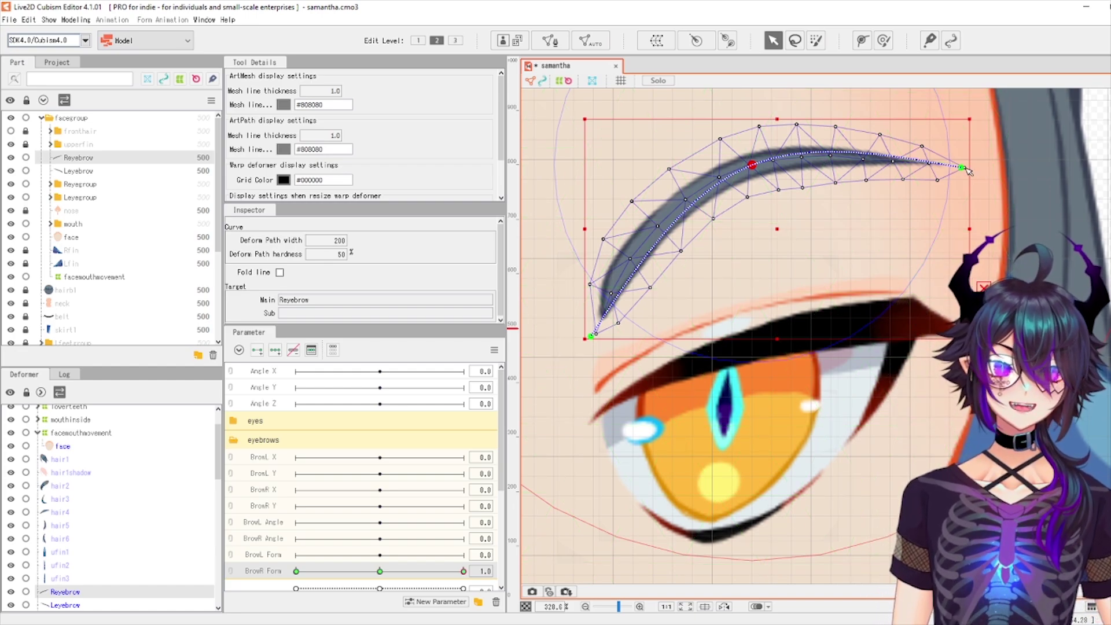
left_click_drag(963, 168, 961, 205)
left_click_drag(748, 174, 749, 183)
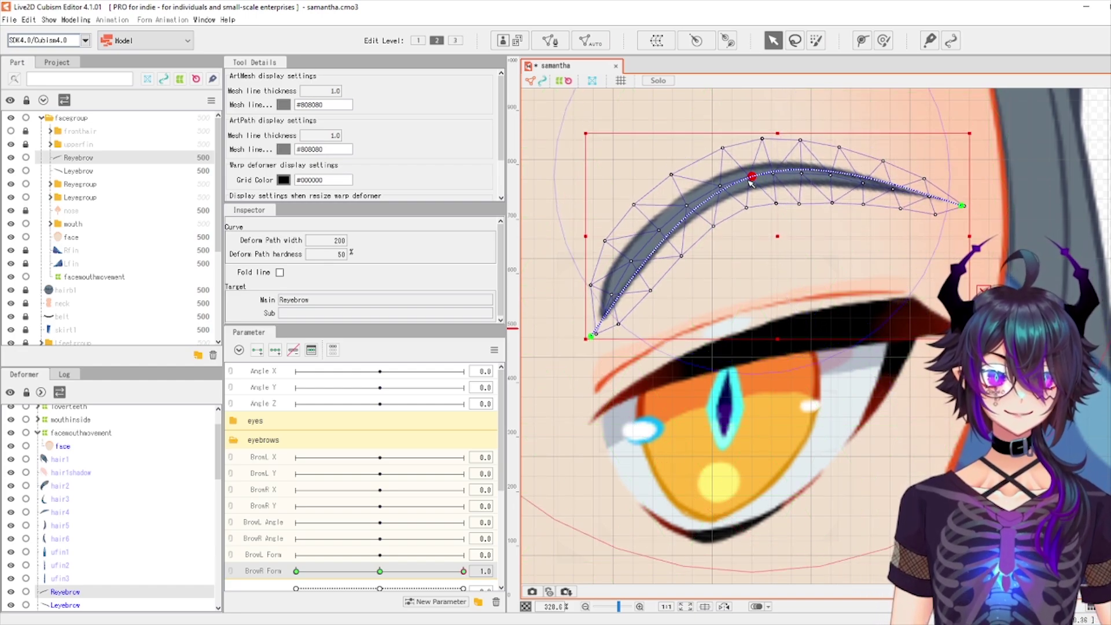
left_click_drag(594, 336, 592, 315)
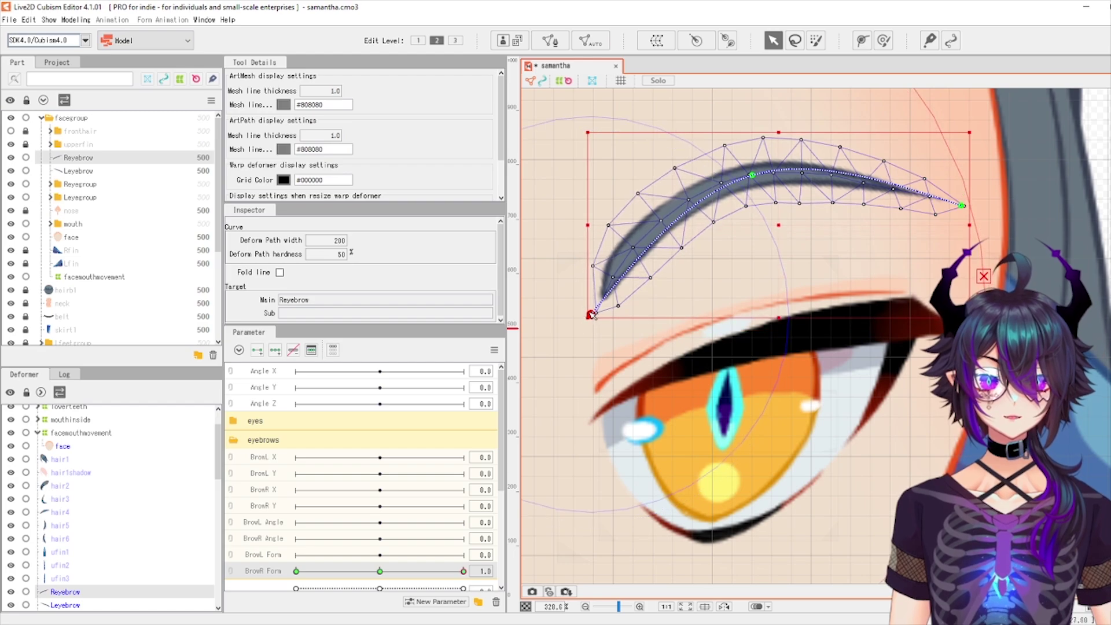
left_click_drag(963, 206, 962, 228)
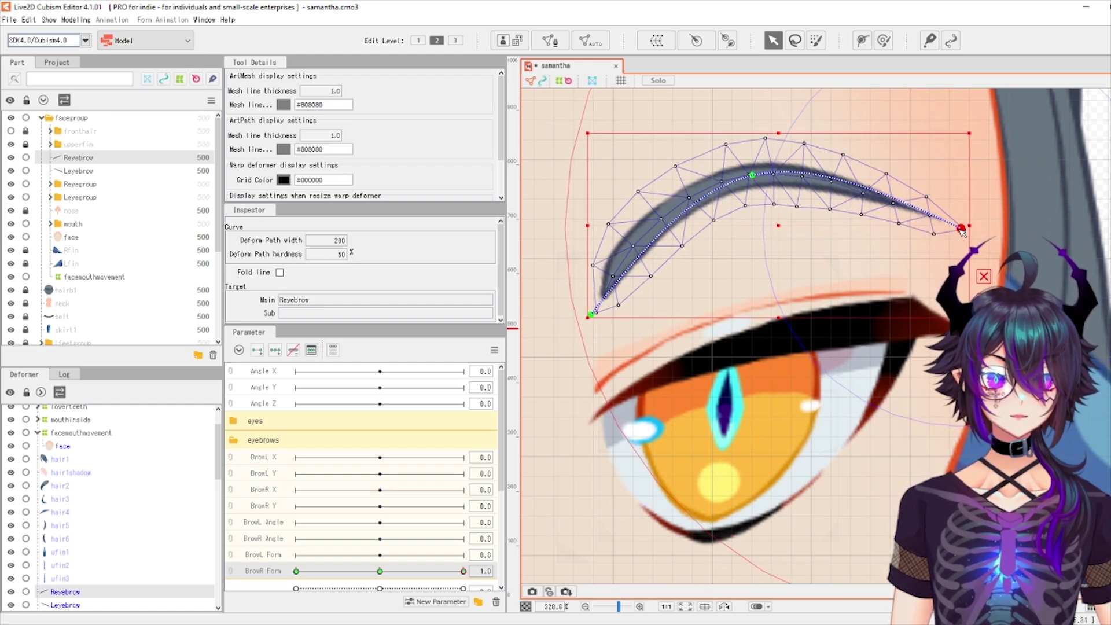
Preview Reyebrow's keyed shapes by moving BrowR Form between 1.0 and -1.0, and return it to 0.0
scroll(774, 229, "down", 4)
scroll(774, 229, "down", 2)
left_click(978, 211)
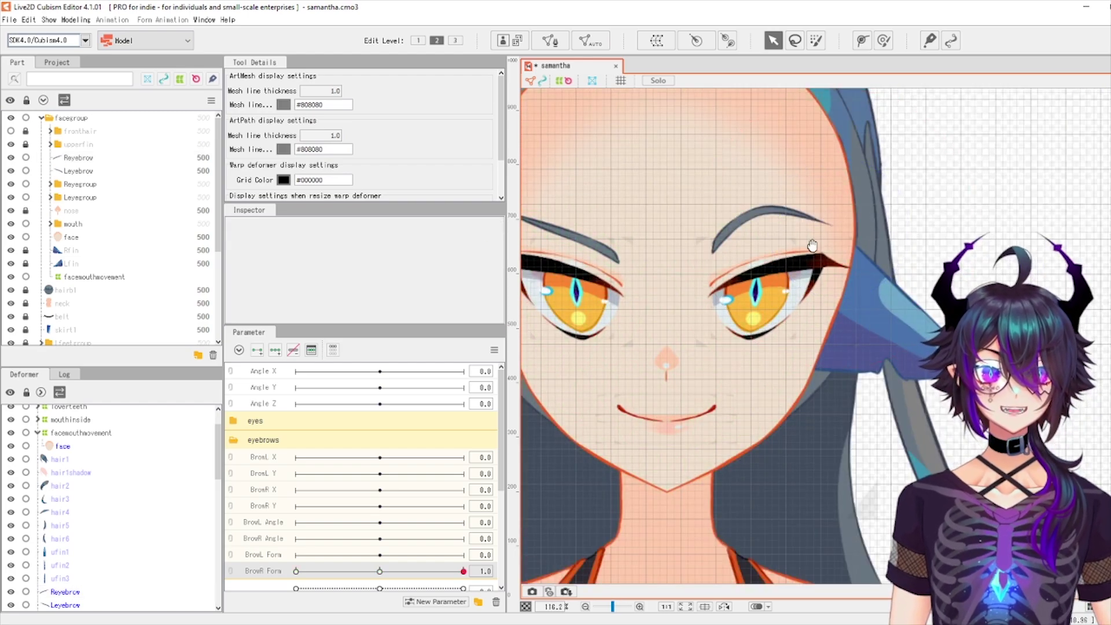
left_click_drag(769, 284, 852, 298)
scroll(910, 219, "up", 2)
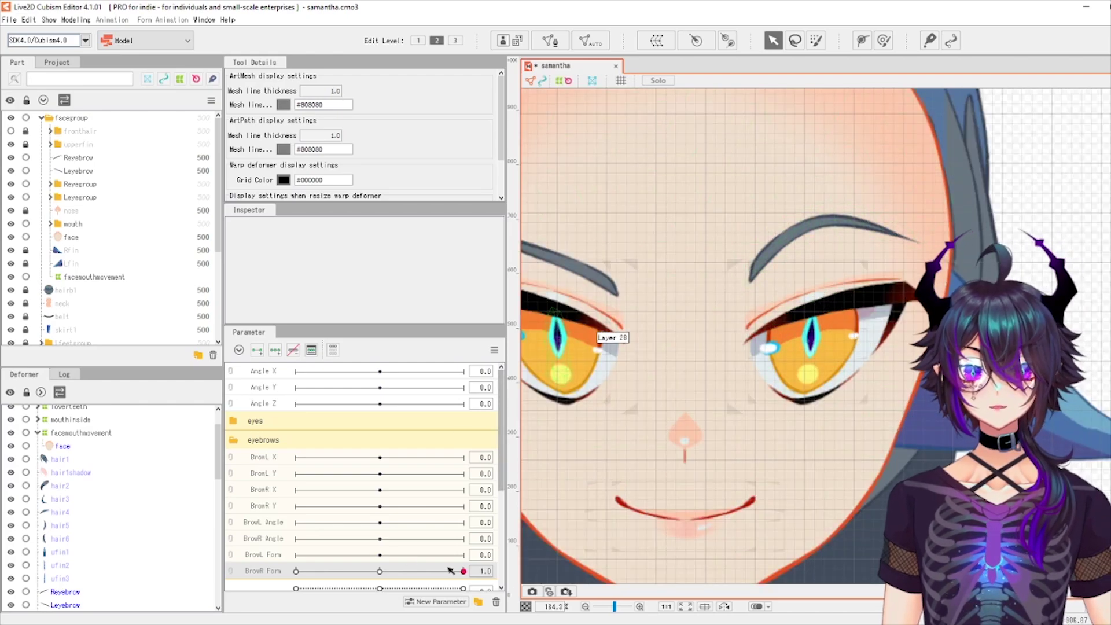
left_click_drag(463, 571, 222, 621)
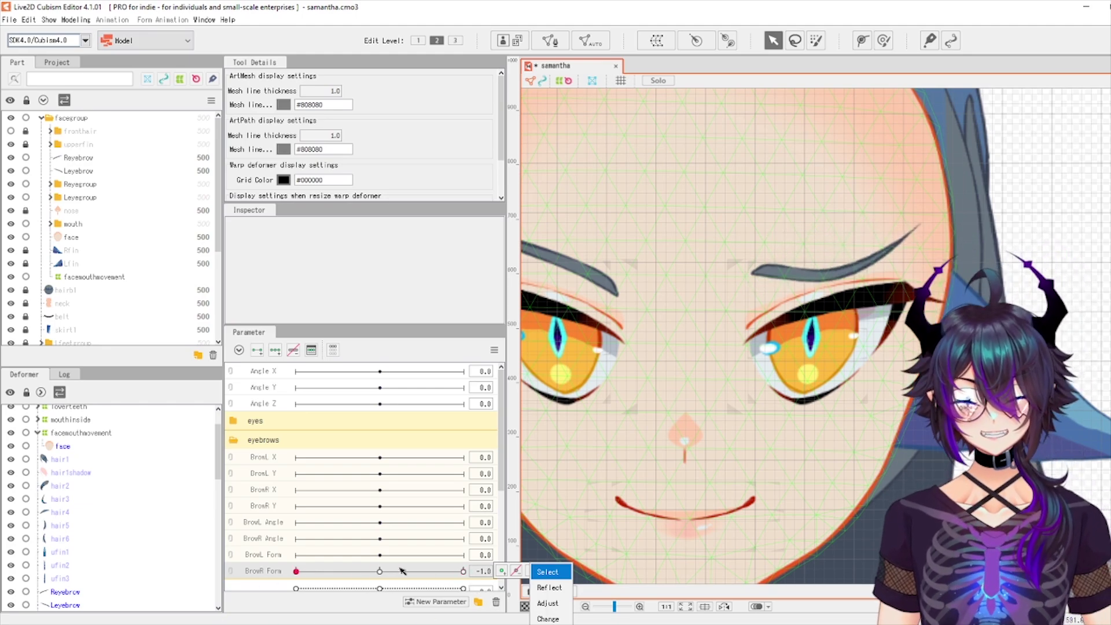
left_click_drag(738, 323, 814, 320)
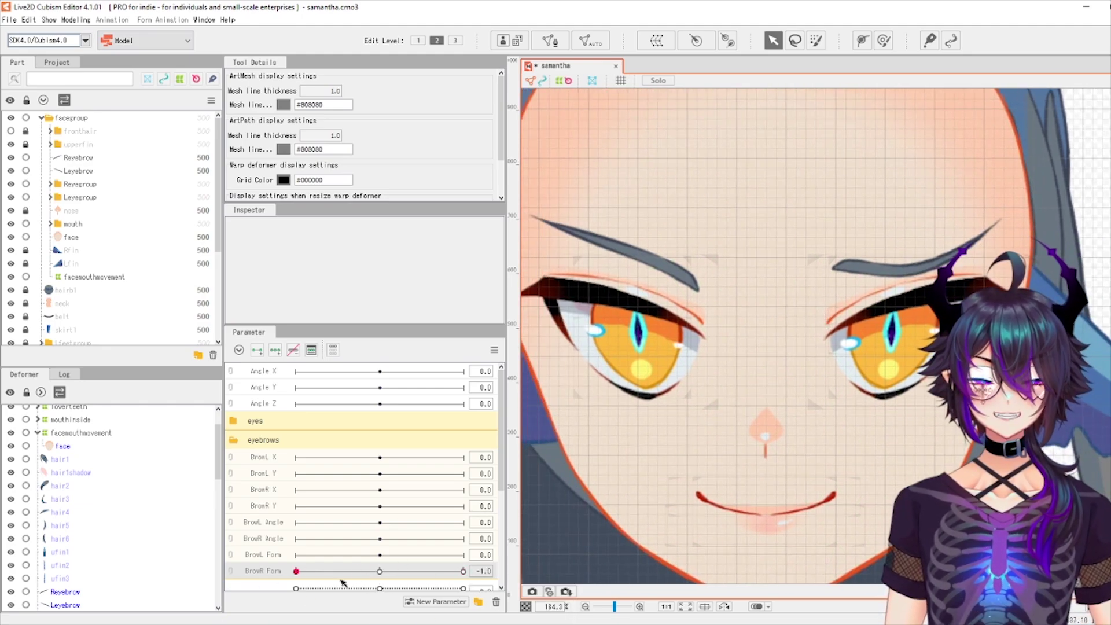
left_click(380, 572)
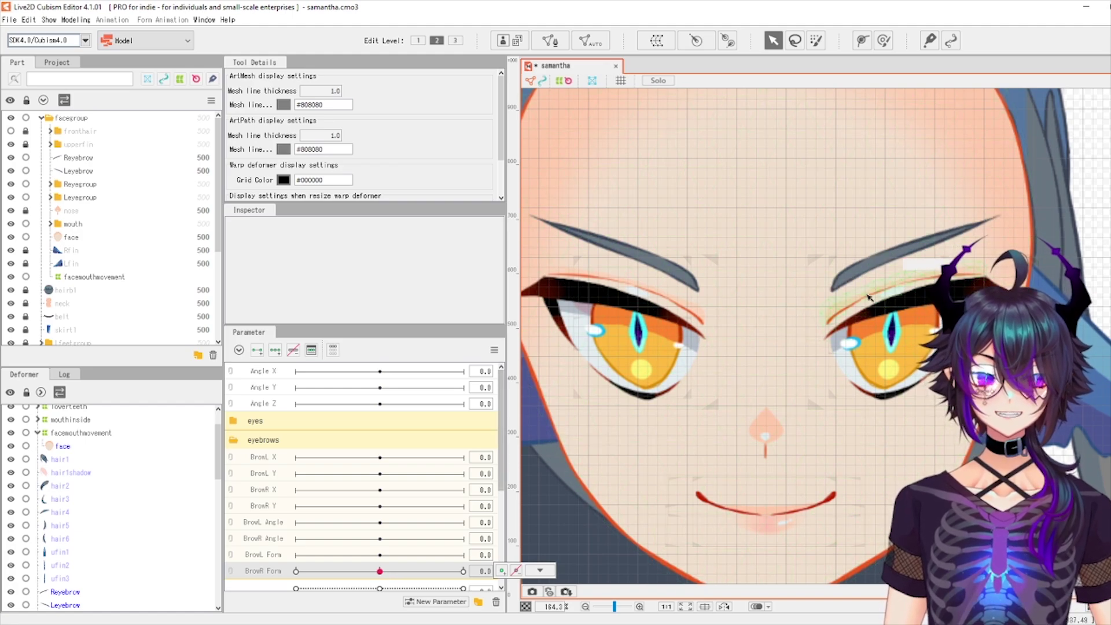
Add three keys to the BrowL Form parameter for Leyebrow and set both BrowL Form and BrowR Form to -1.0
left_click(639, 255)
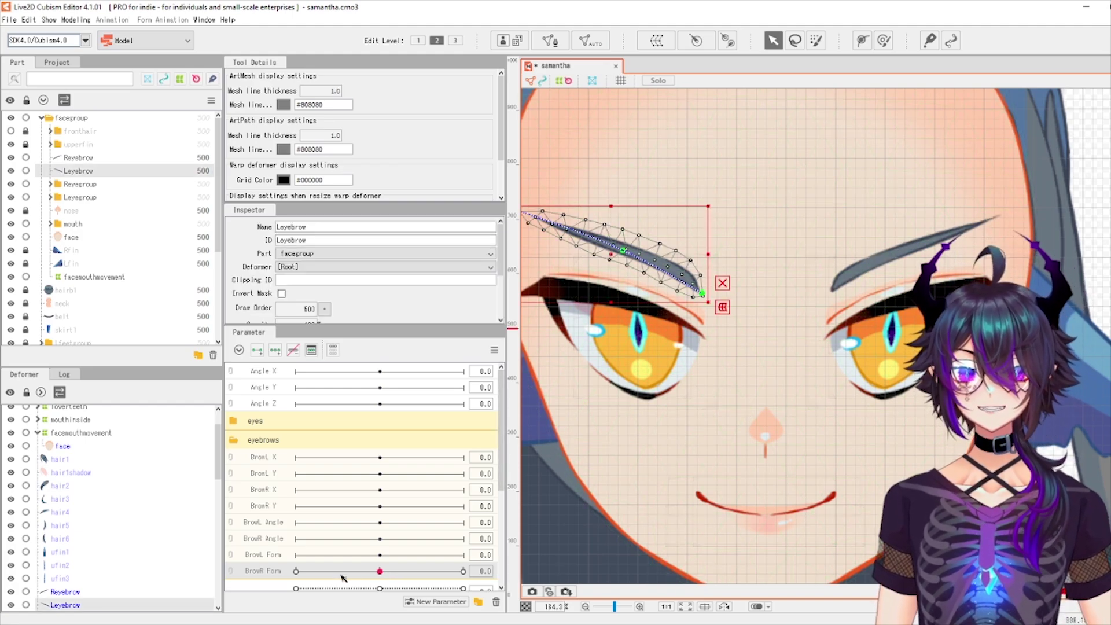
left_click(283, 556)
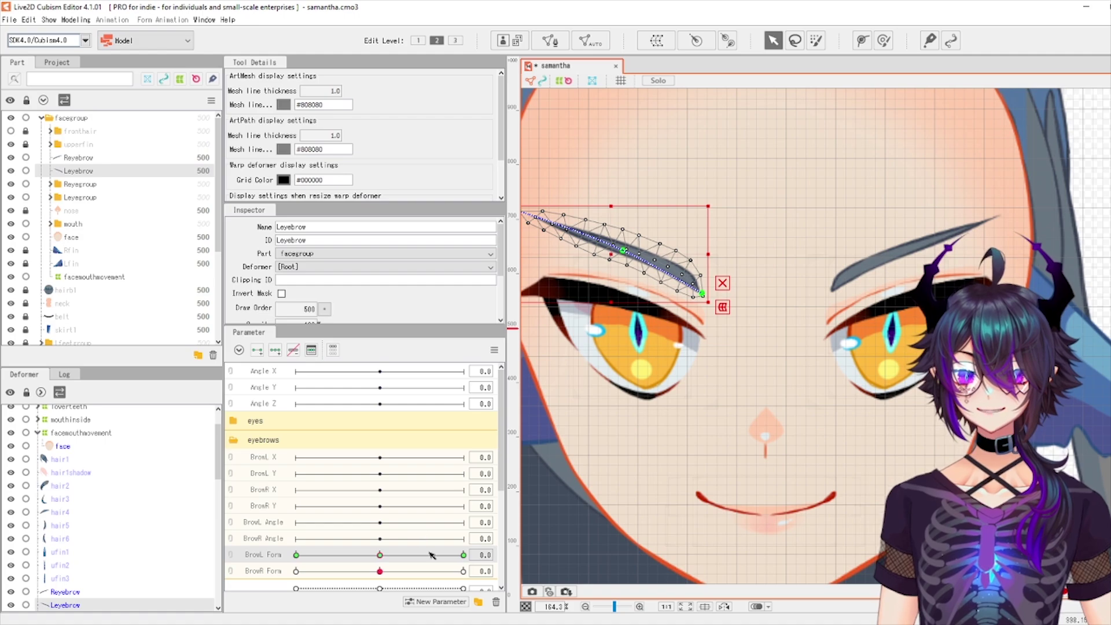
left_click(296, 555)
left_click_drag(797, 253, 825, 245)
left_click_drag(369, 572, 185, 544)
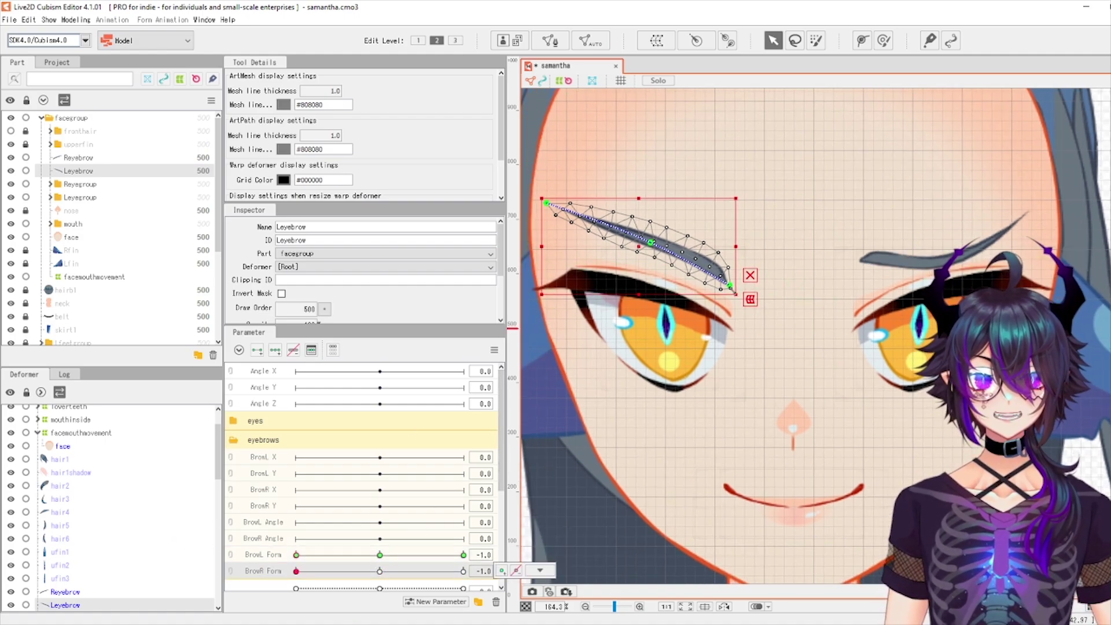
Shape Leyebrow at BrowL Form -1.0 to match Reyebrow by lowering its path's middle point and raising the inner end
scroll(723, 226, "up", 2)
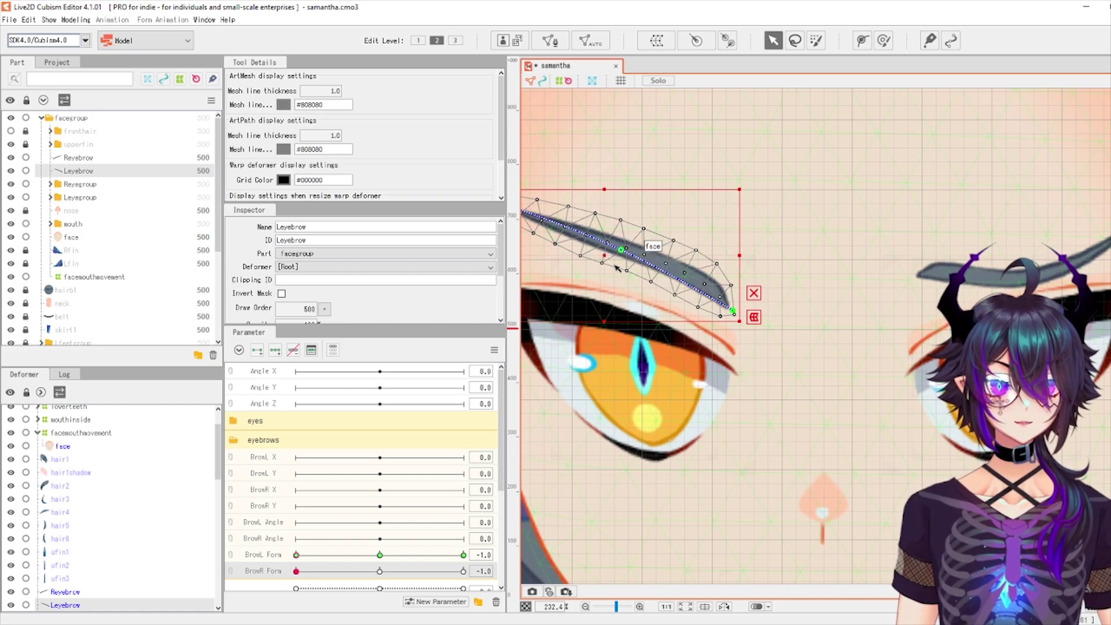
left_click_drag(621, 250, 621, 268)
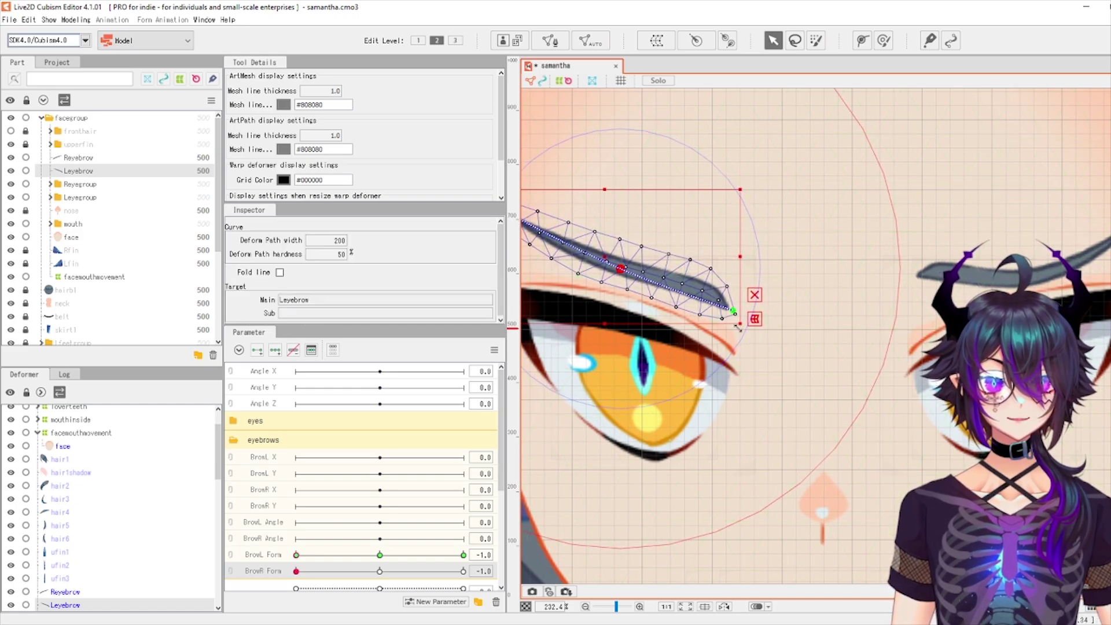
left_click_drag(734, 311, 740, 284)
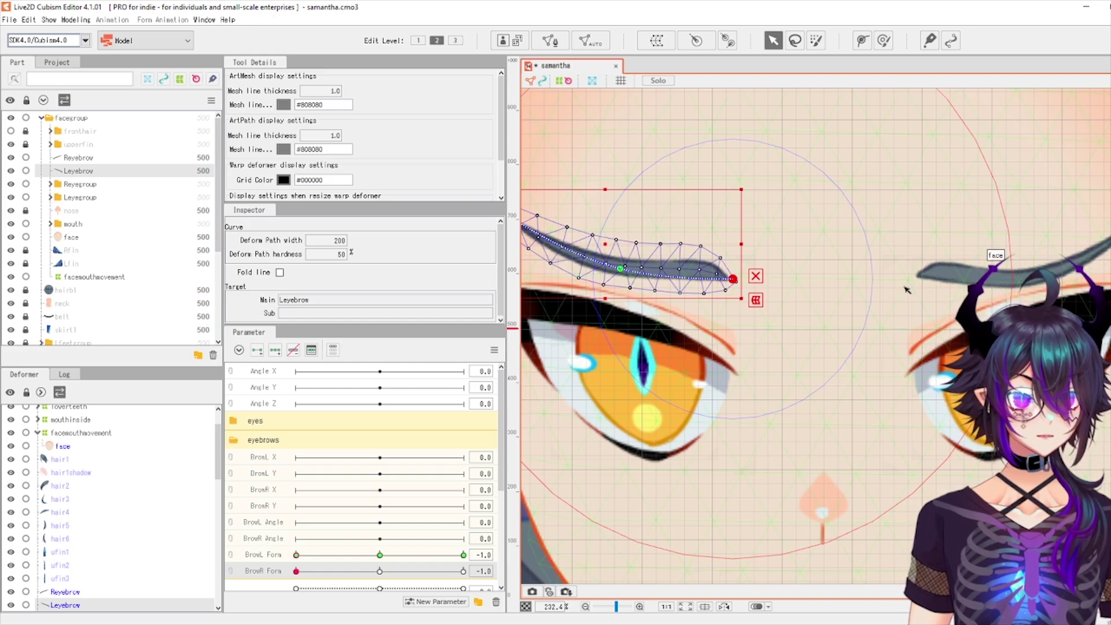
left_click(623, 269)
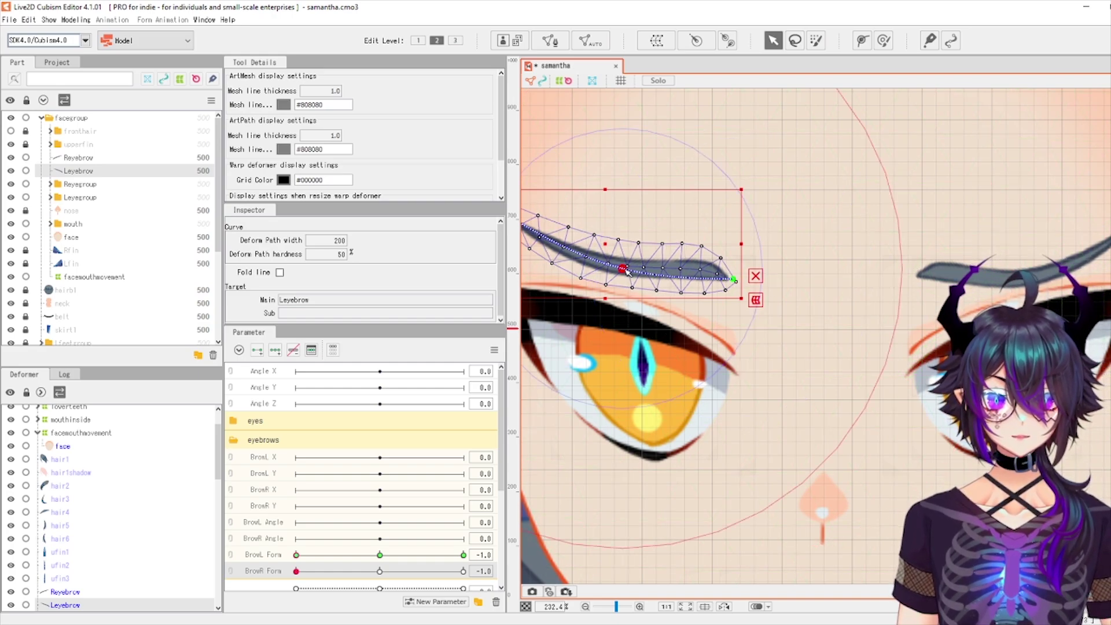
left_click_drag(628, 272, 630, 282)
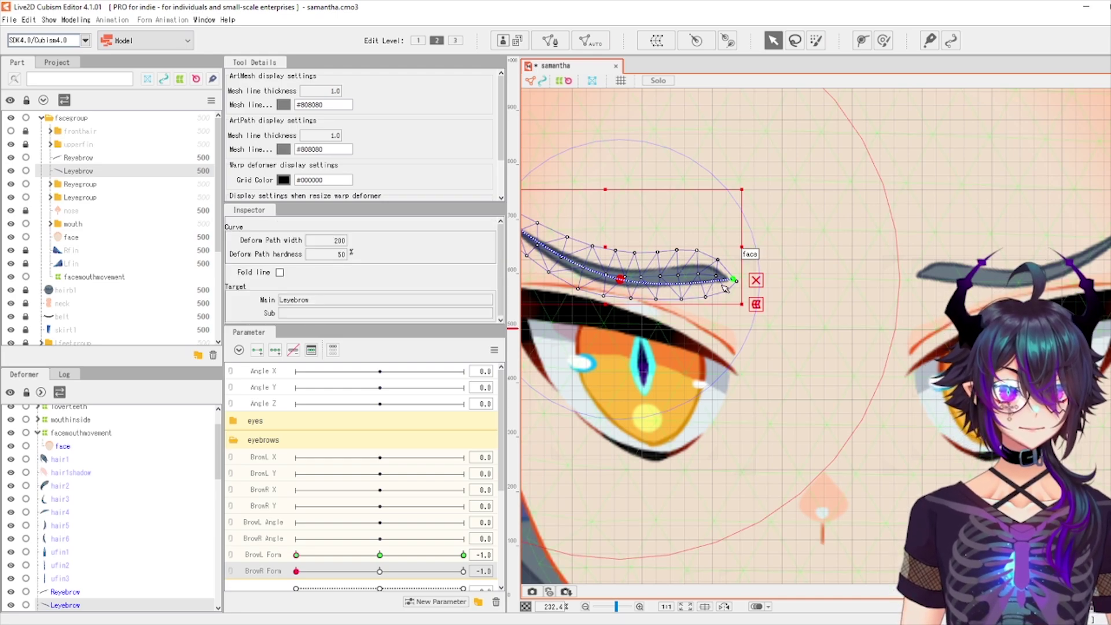
left_click_drag(737, 281, 740, 278)
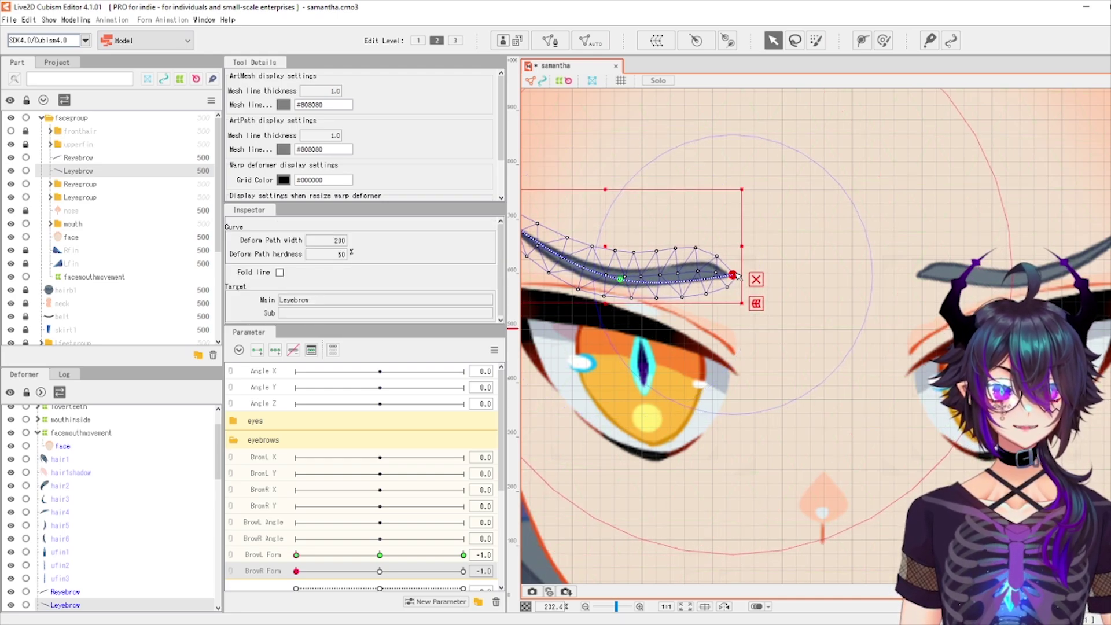
scroll(739, 277, "down", 4)
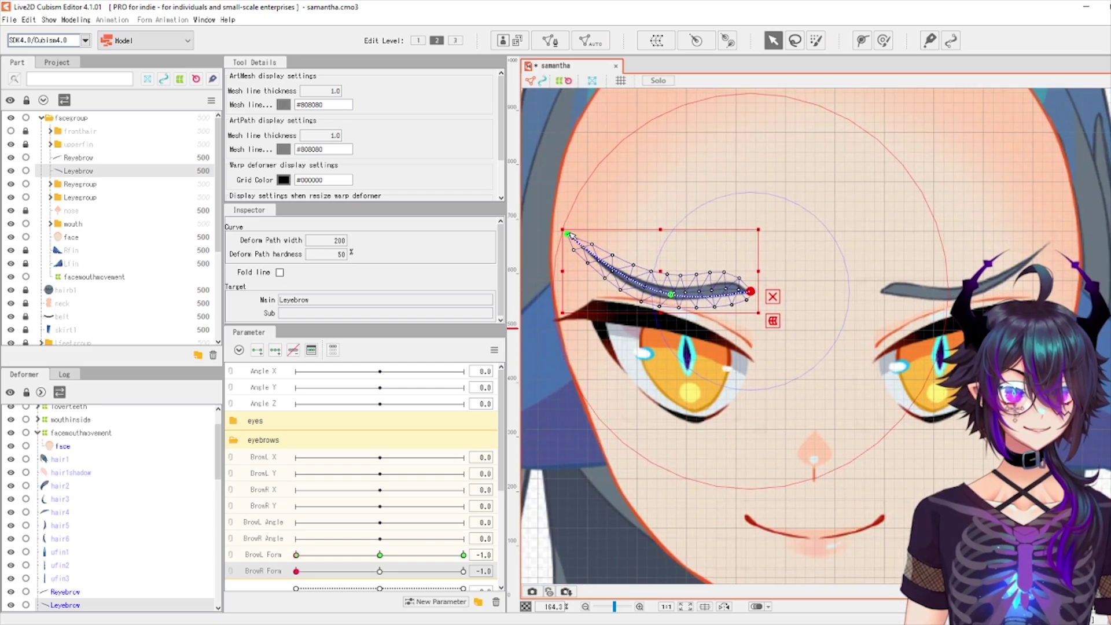
scroll(586, 250, "up", 4)
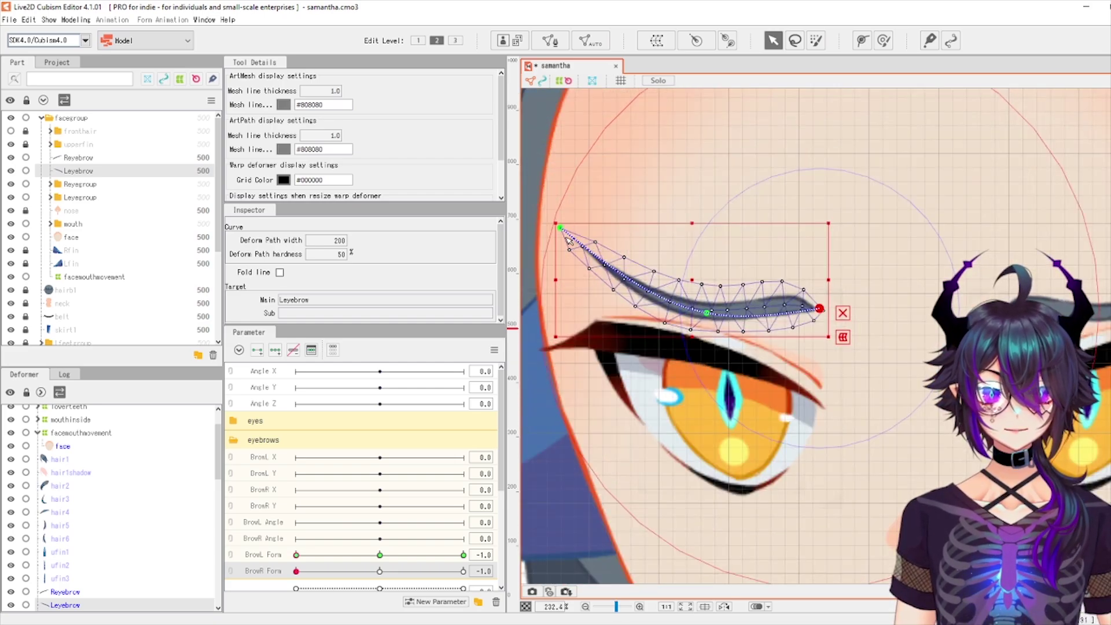
left_click(744, 195)
left_click_drag(829, 217, 743, 231)
scroll(742, 230, "down", 8)
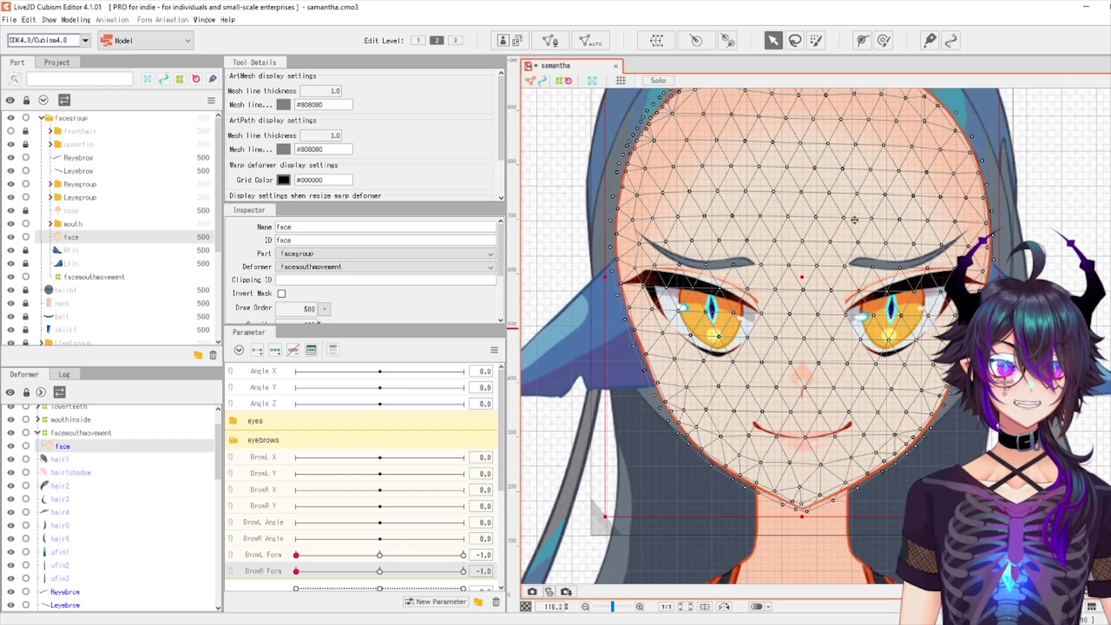
scroll(785, 235, "up", 4)
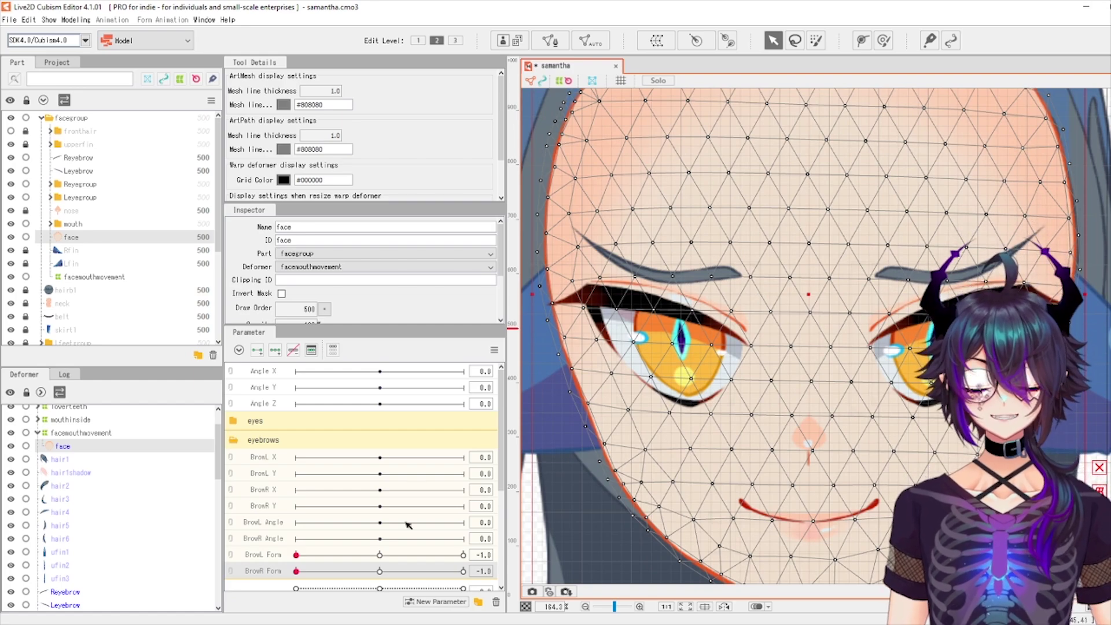
Set BrowL Form and BrowR Form to 1.0 and arch Leyebrow by raising its deform path's middle point and inner end
left_click(463, 554)
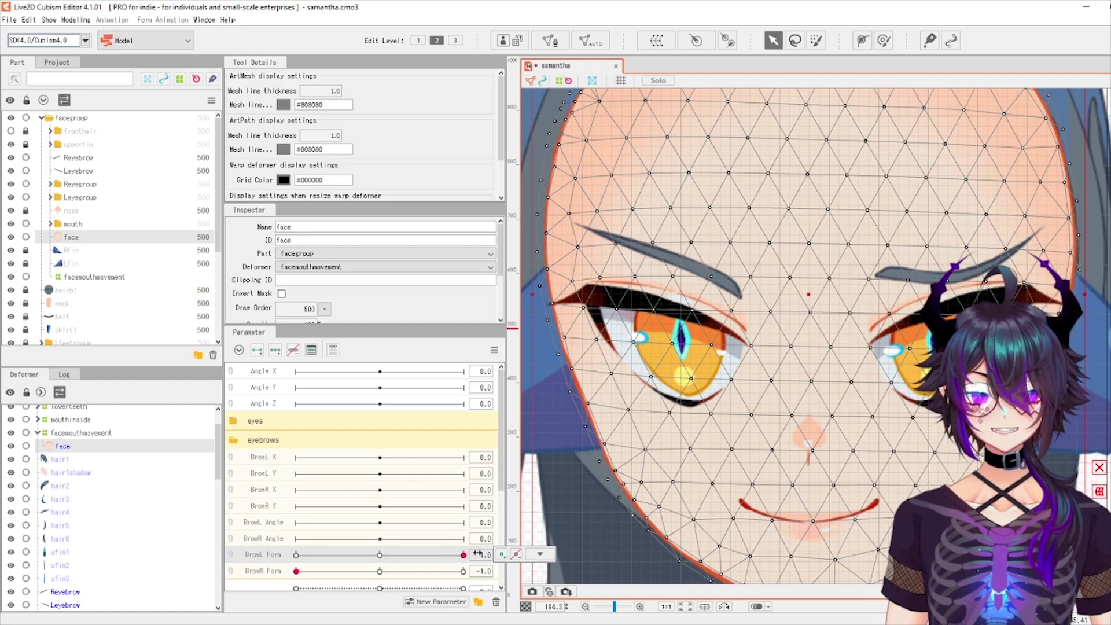
left_click(463, 571)
scroll(894, 172, "up", 4)
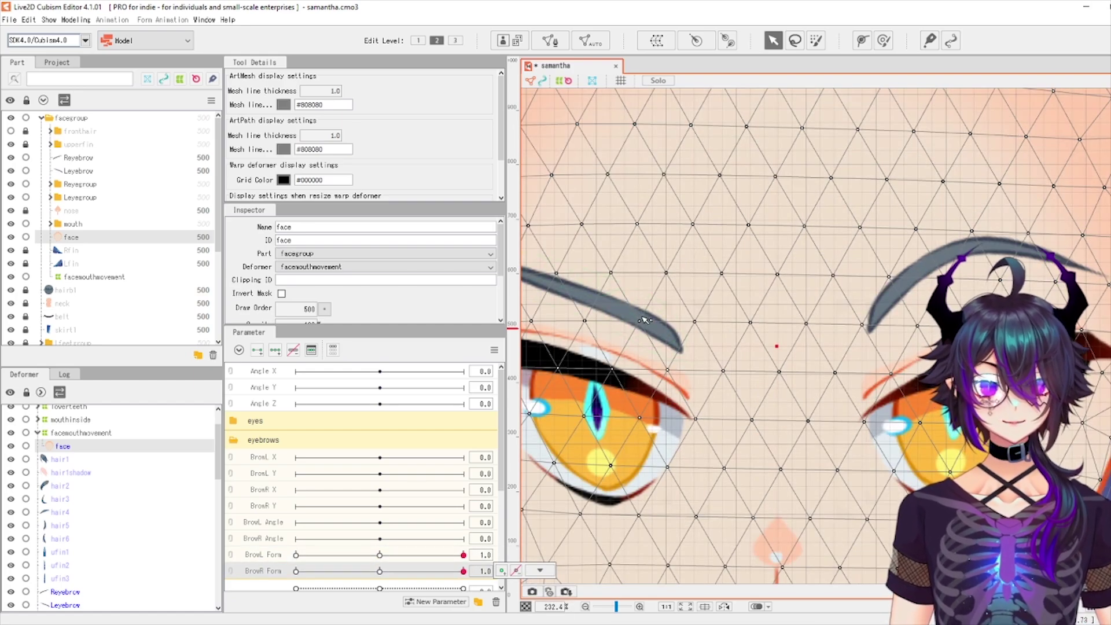
left_click(637, 319)
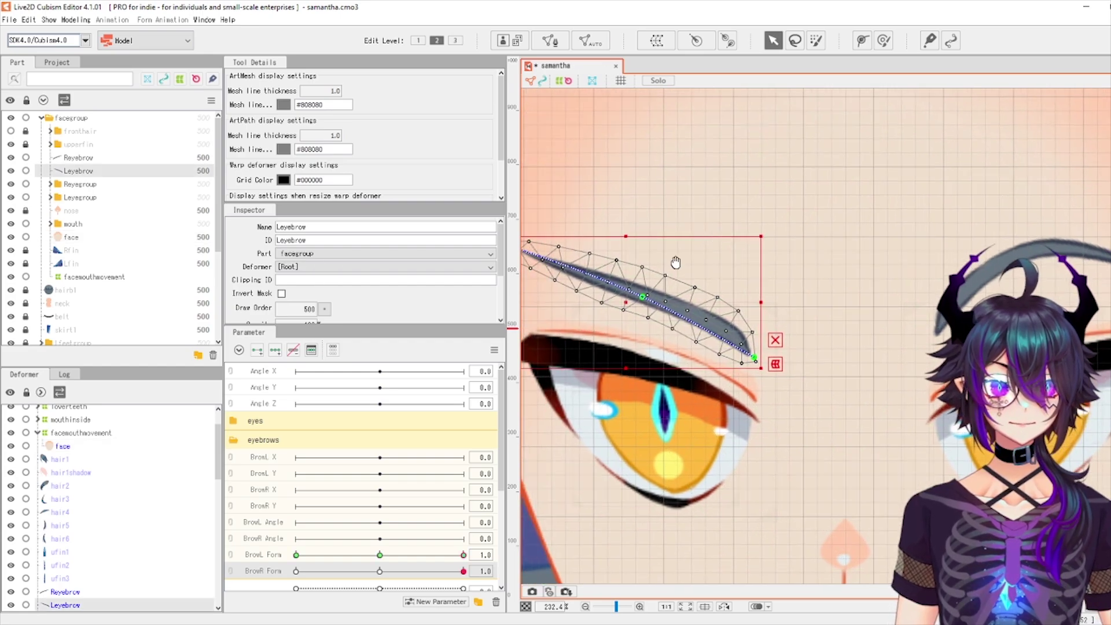
left_click_drag(649, 302, 650, 254)
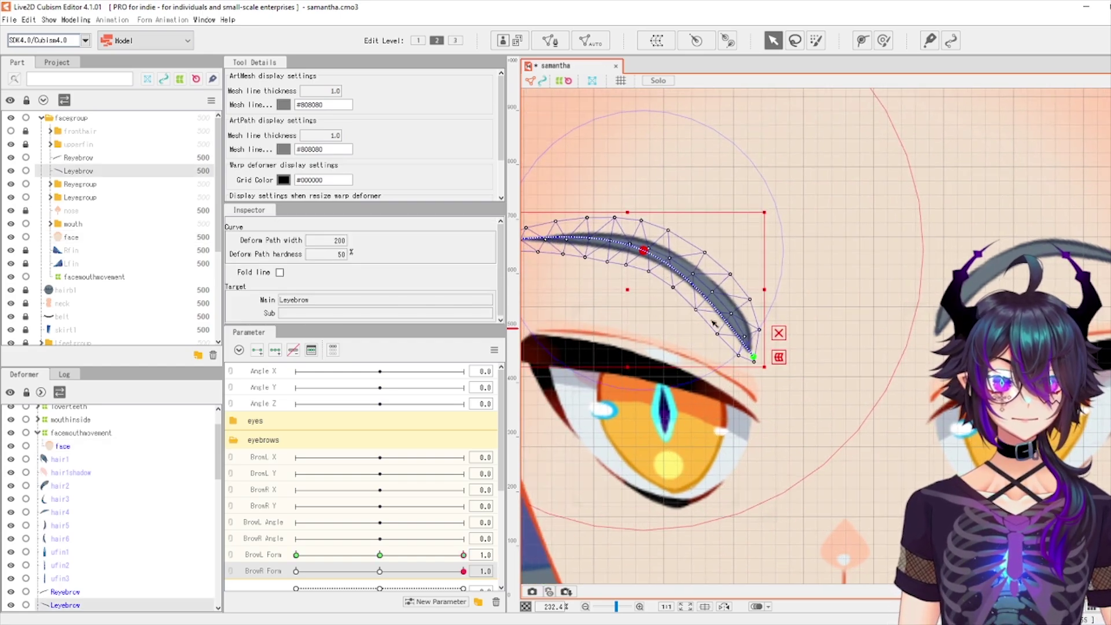
left_click_drag(755, 361, 752, 345)
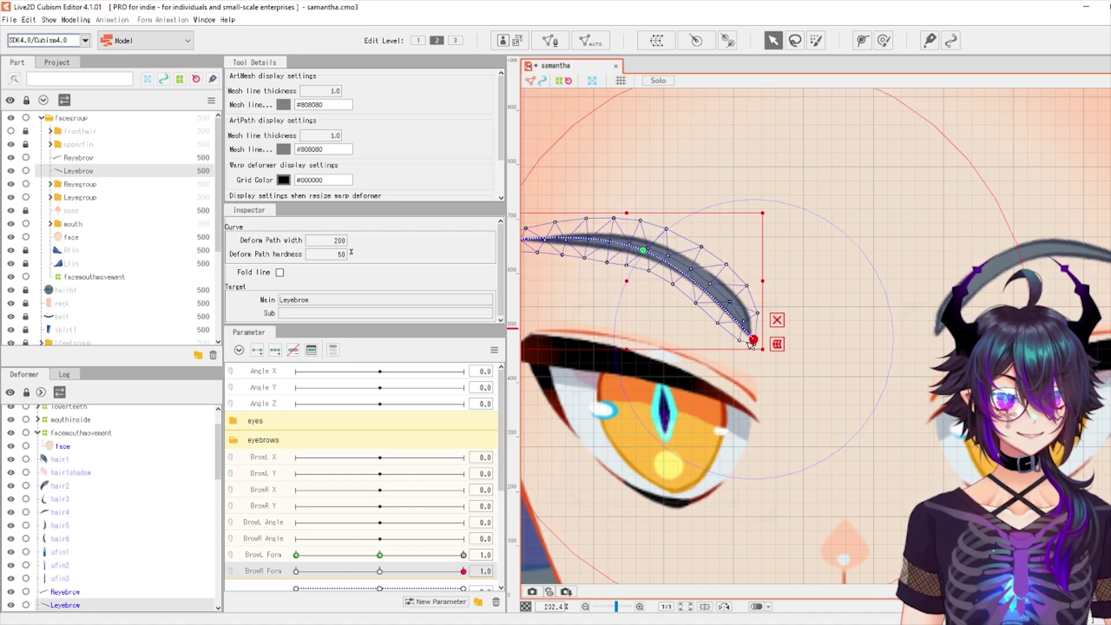
left_click(670, 251)
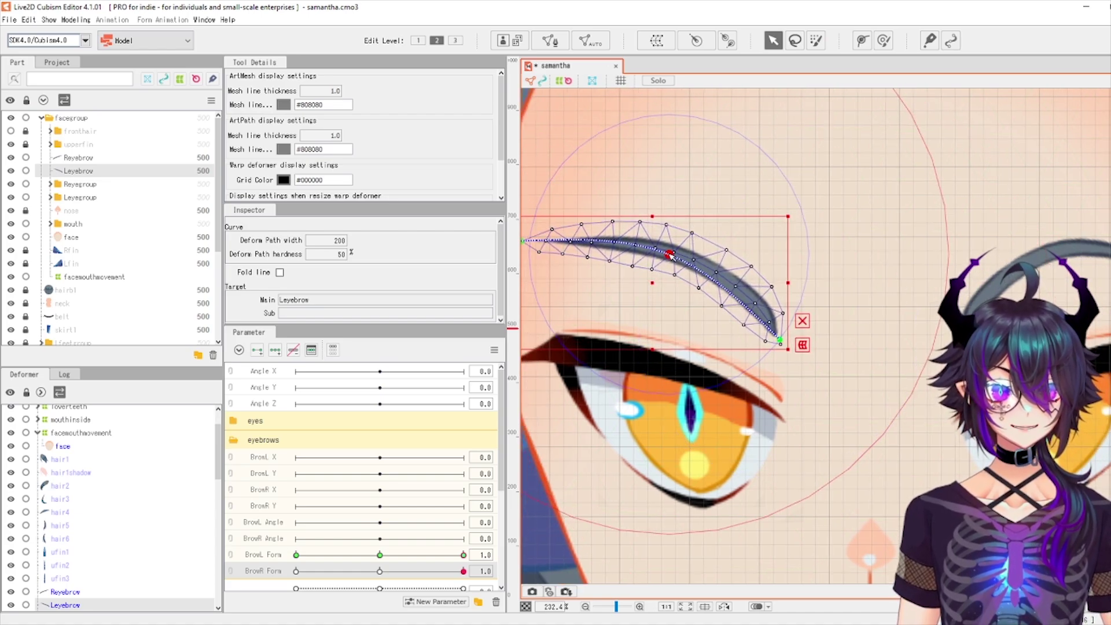
scroll(676, 250, "down", 3)
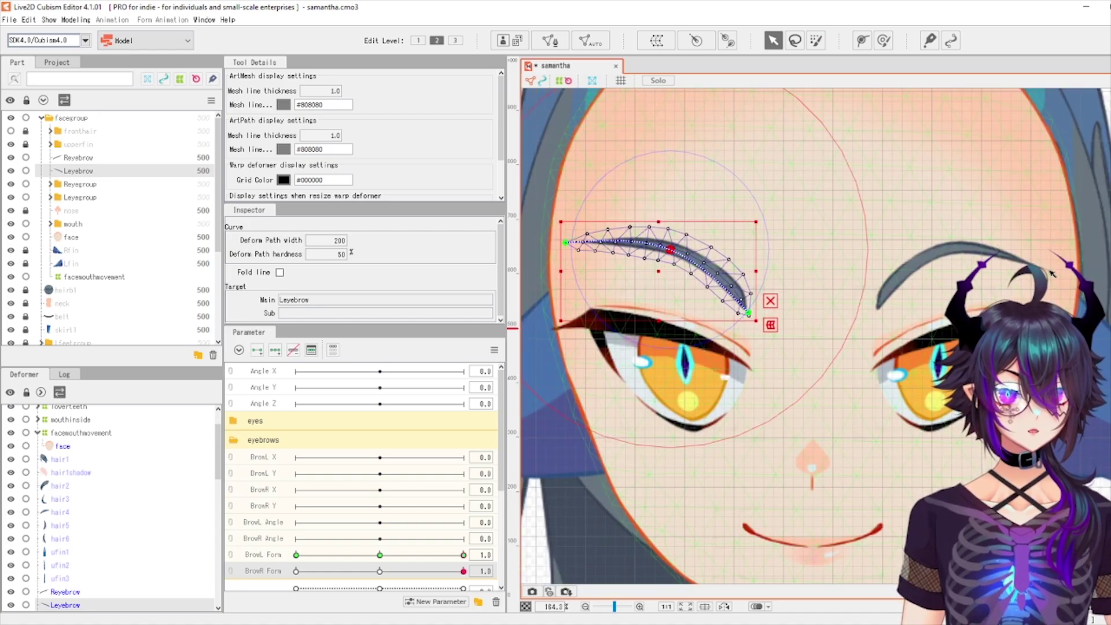
scroll(600, 261, "up", 1)
scroll(689, 282, "down", 1)
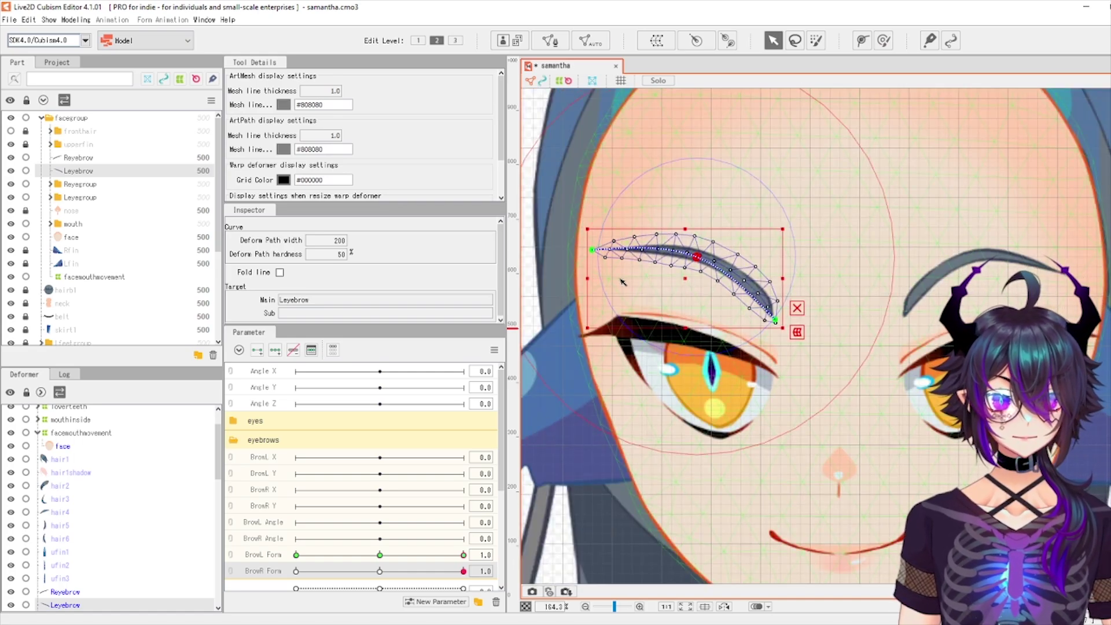
Lower the outer tip of Leyebrow's deform path to mirror Reyebrow's arch, and lock the face mesh against selection
left_click(596, 254)
left_click_drag(596, 256, 605, 289)
left_click(669, 291)
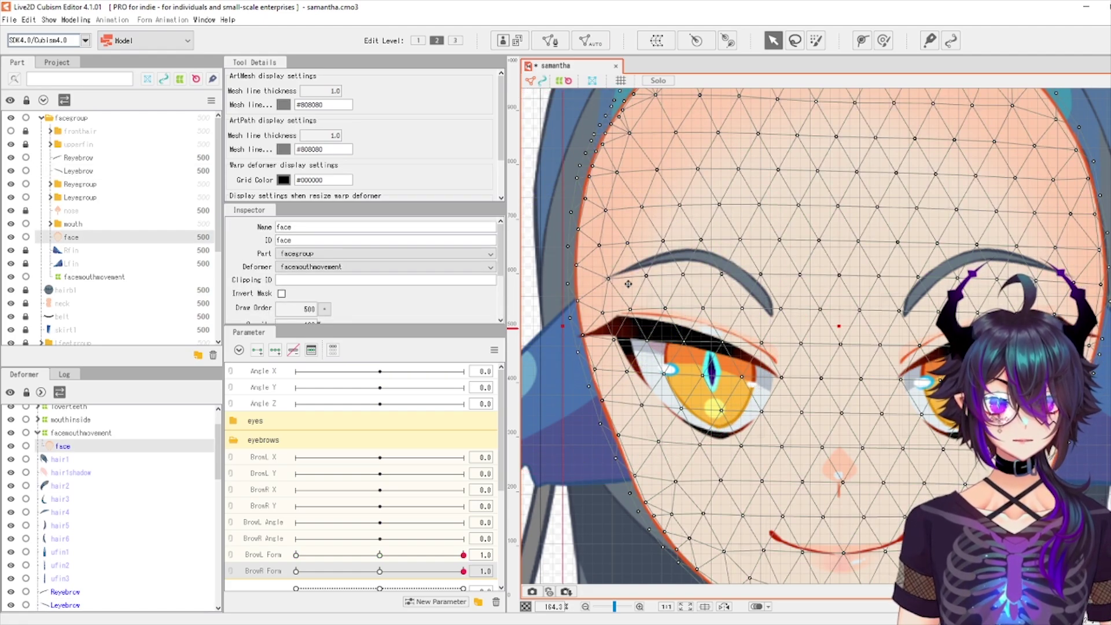
left_click(26, 237)
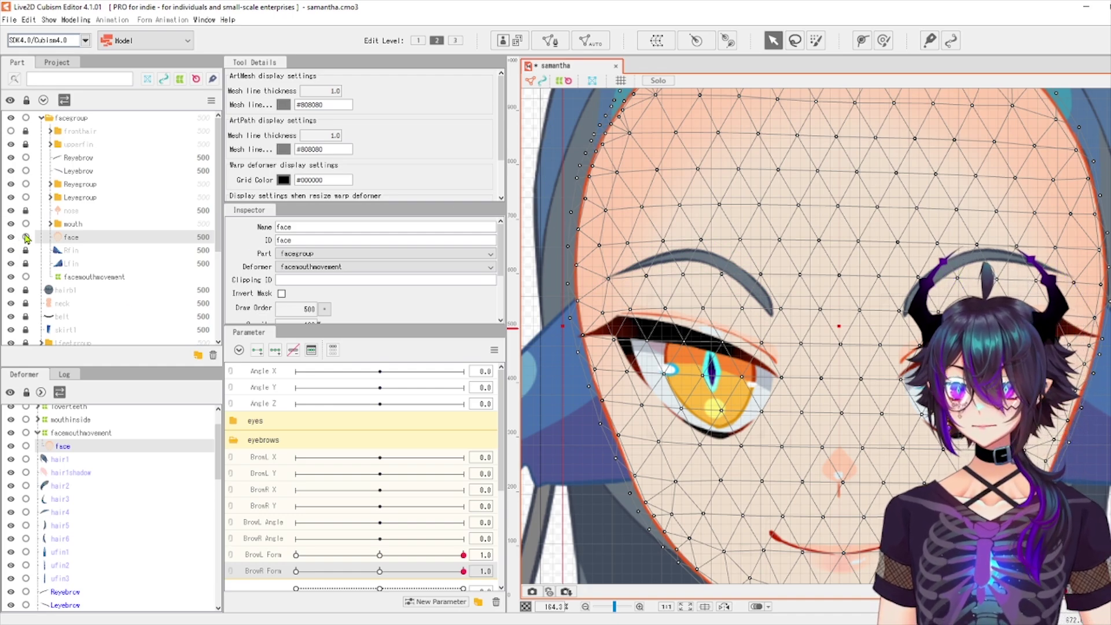
scroll(715, 209, "up", 1)
left_click_drag(771, 246, 698, 233)
scroll(698, 233, "down", 1)
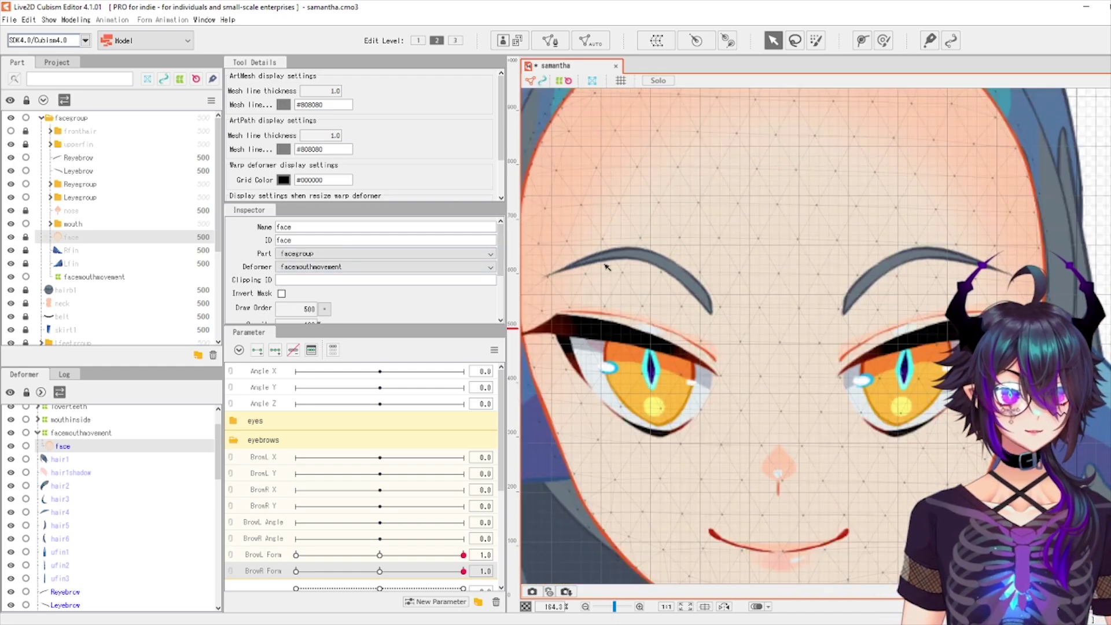
Check Leyebrow's arched path against Reyebrow, deselect it, and return BrowL Form and BrowR Form to 0.0
left_click(664, 269)
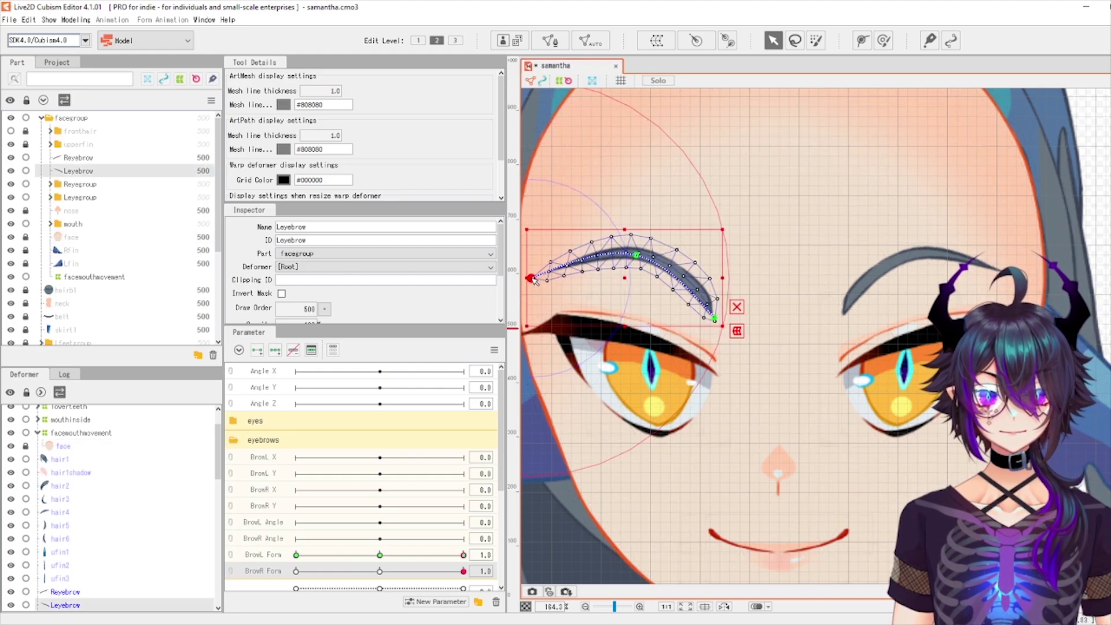
left_click(533, 279)
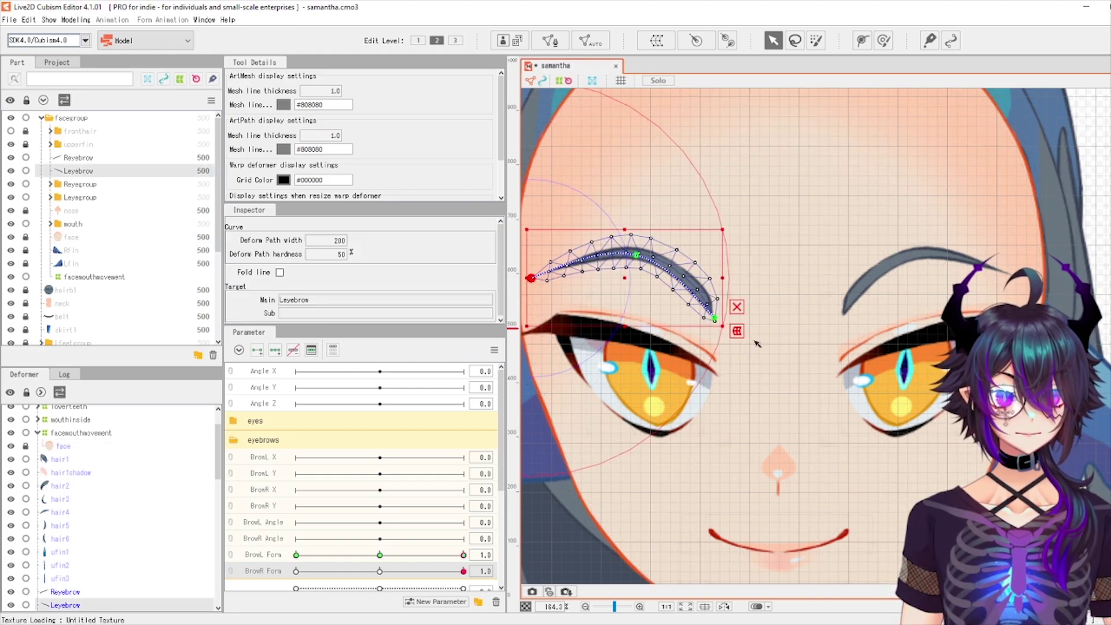
scroll(764, 336, "up", 1)
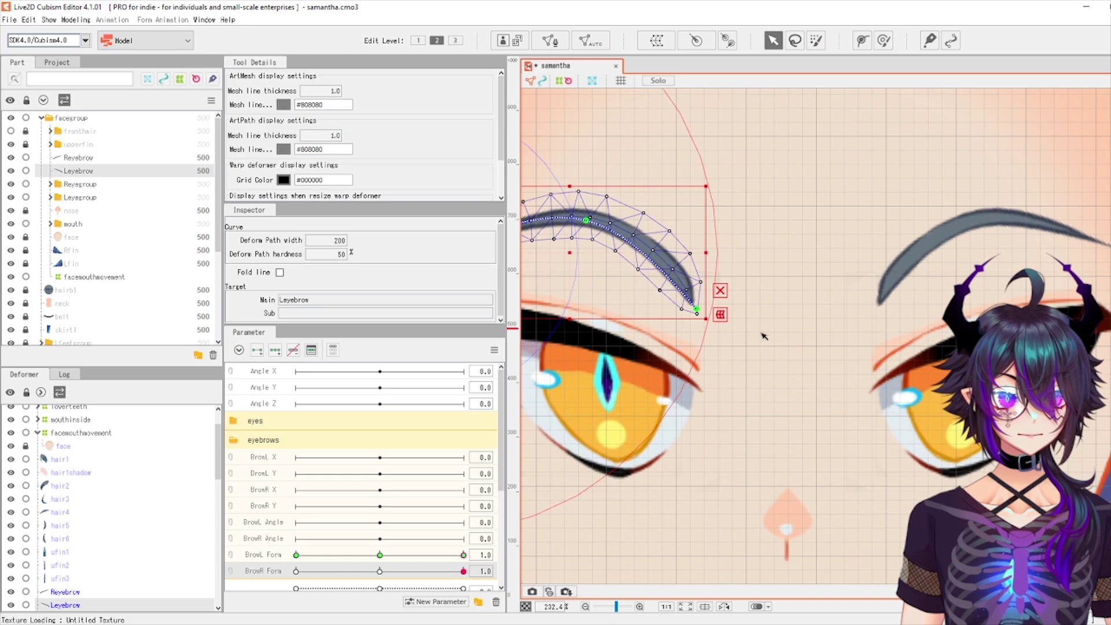
left_click(791, 281)
scroll(823, 209, "down", 2)
left_click_drag(849, 197, 835, 208)
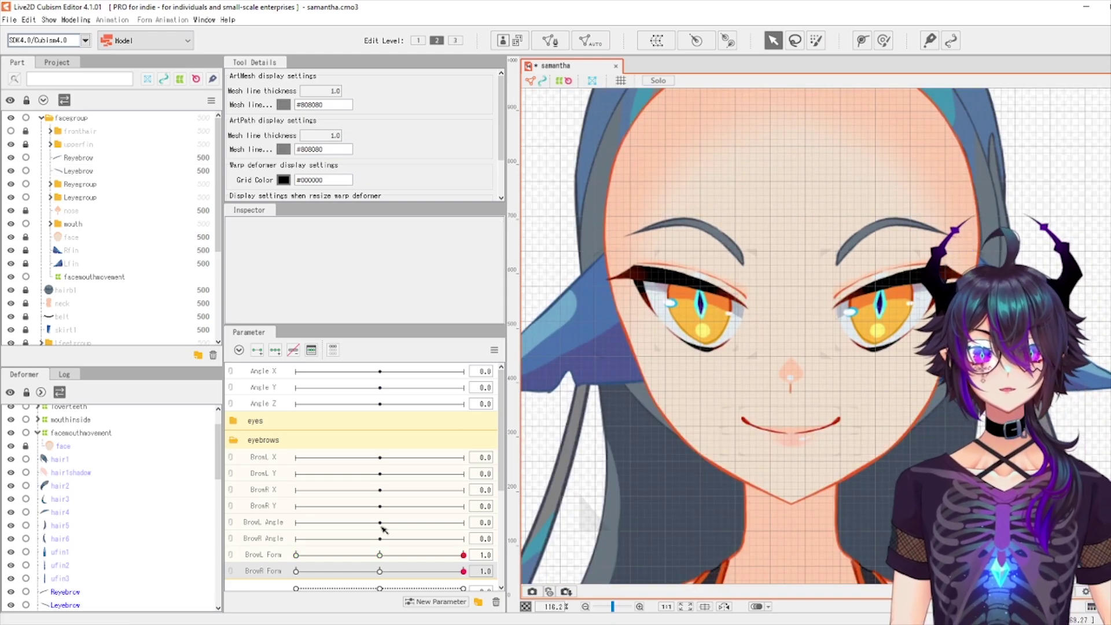
left_click(377, 557)
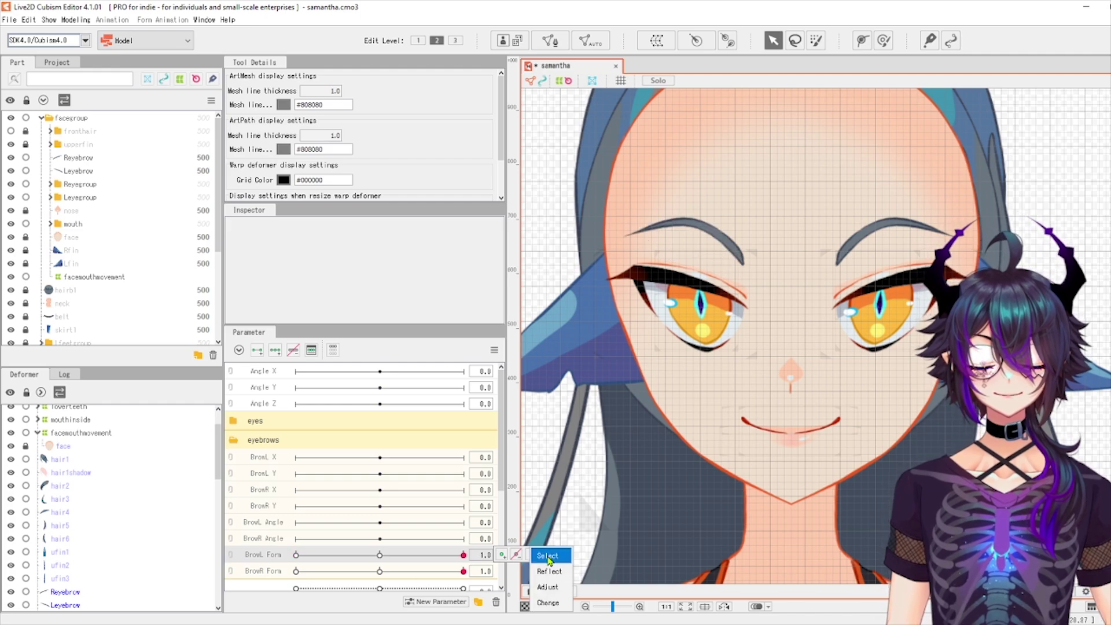
left_click(379, 555)
left_click(379, 571)
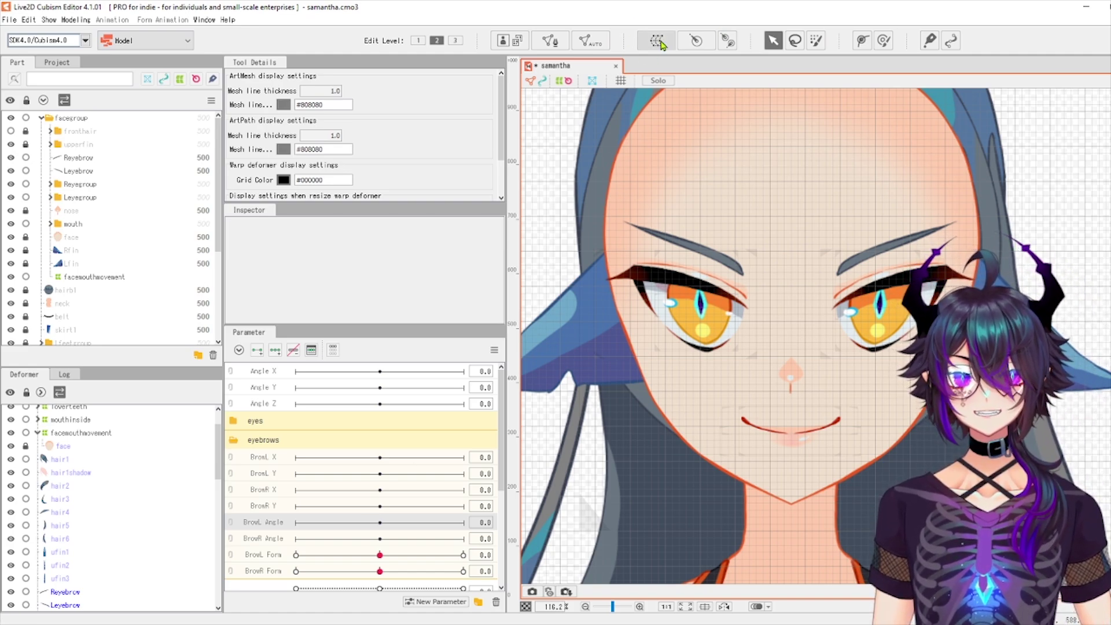
Select the BrowL X parameter and Leyebrow, and hide the canvas grid
left_click(277, 457)
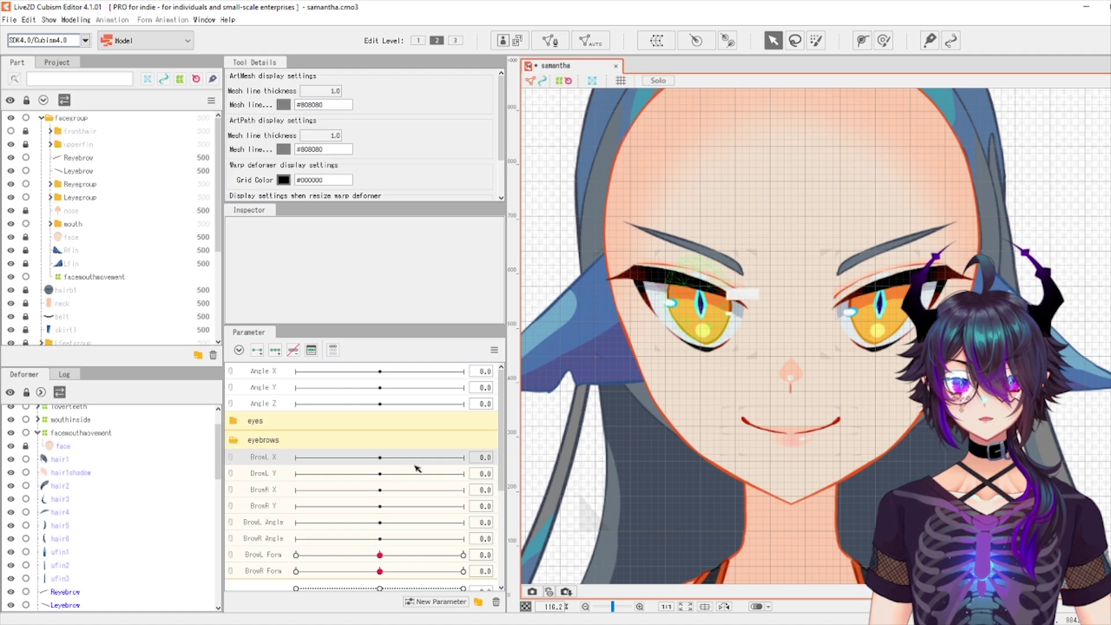
left_click(705, 244)
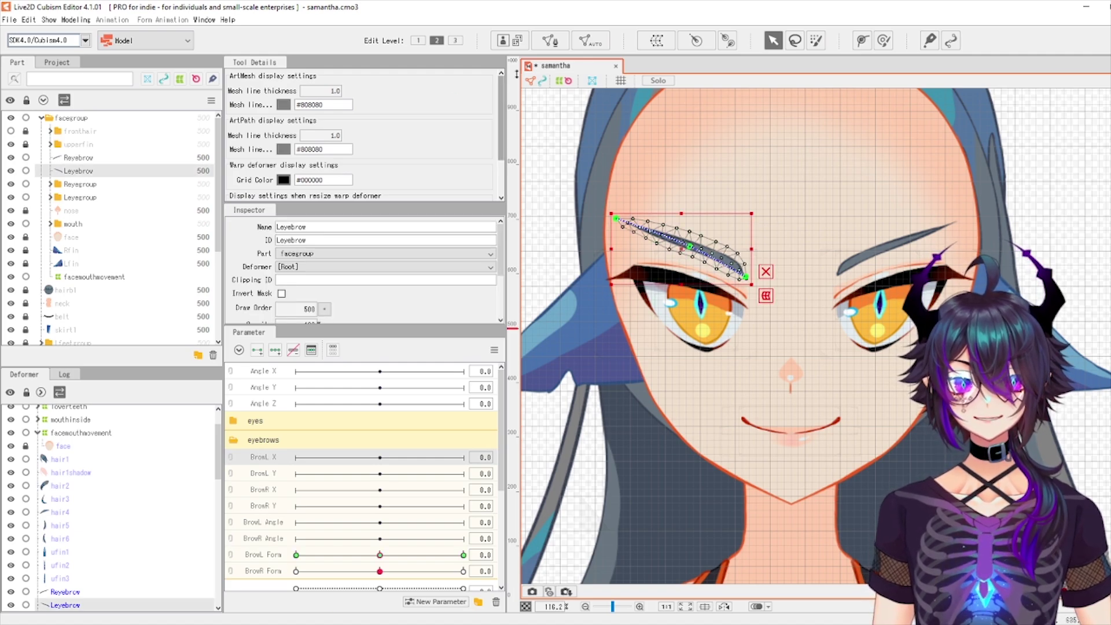
left_click(621, 81)
scroll(728, 225, "up", 2)
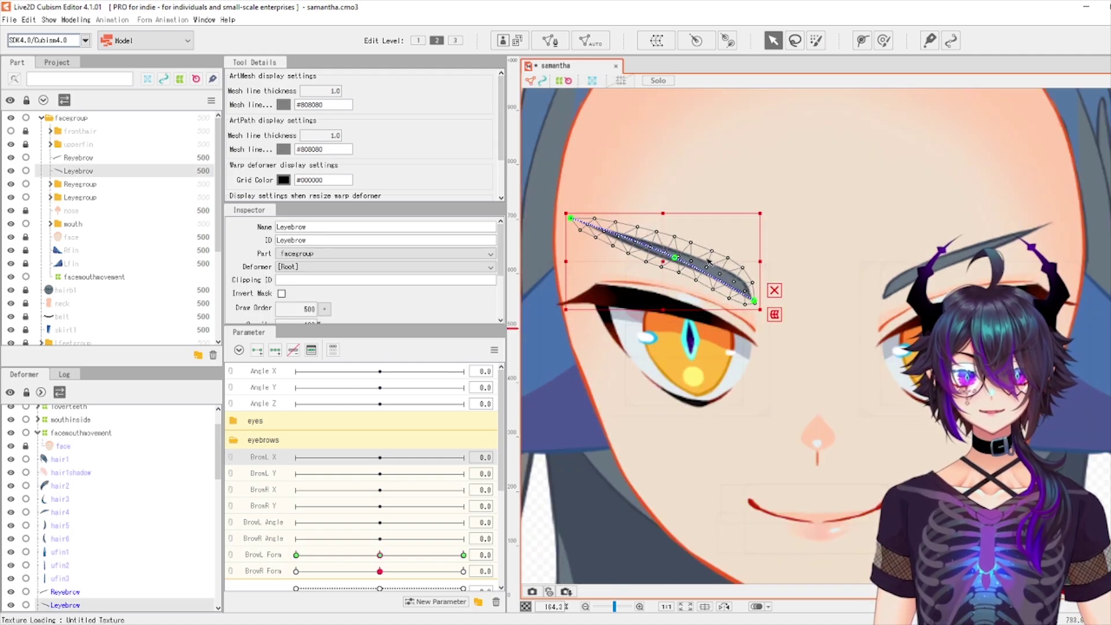
Create two nested parent warp deformers for Leyebrow in facegroup, eyebrowL1 and eyebrowL2, with 2 × 2 Bezier and 5 × 5 conversion divisions
left_click(659, 40)
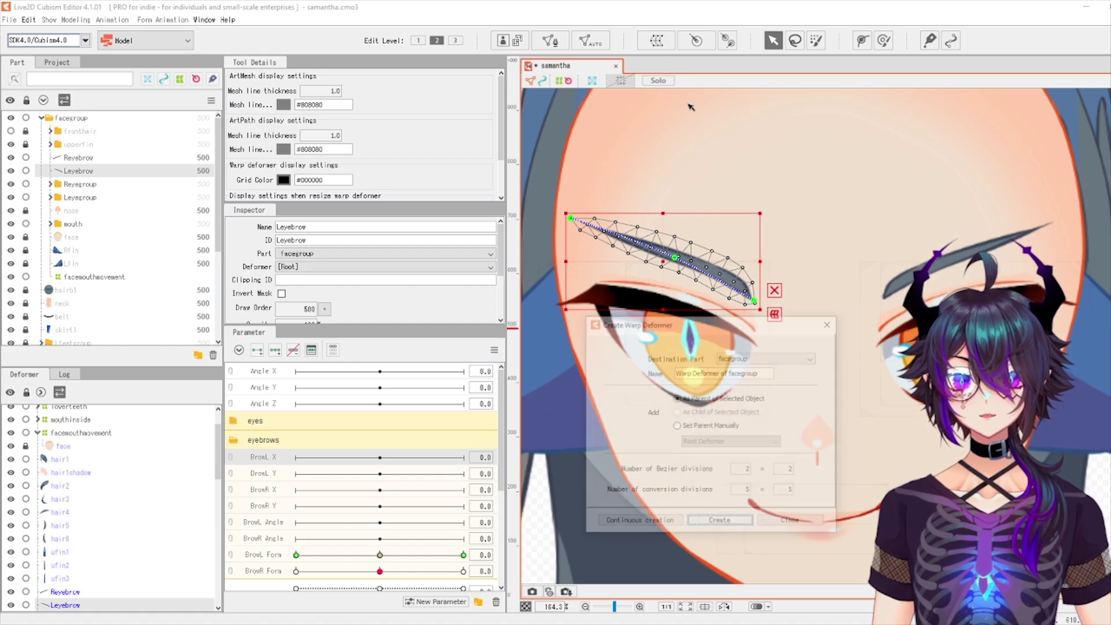
left_click_drag(773, 377, 478, 367)
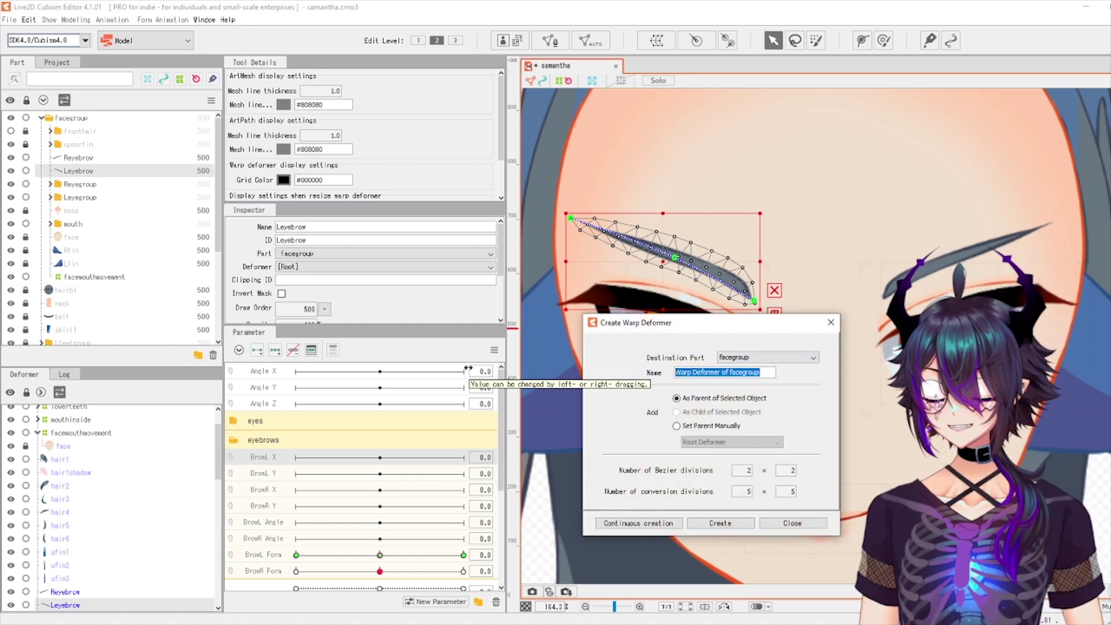
type("eyebrow")
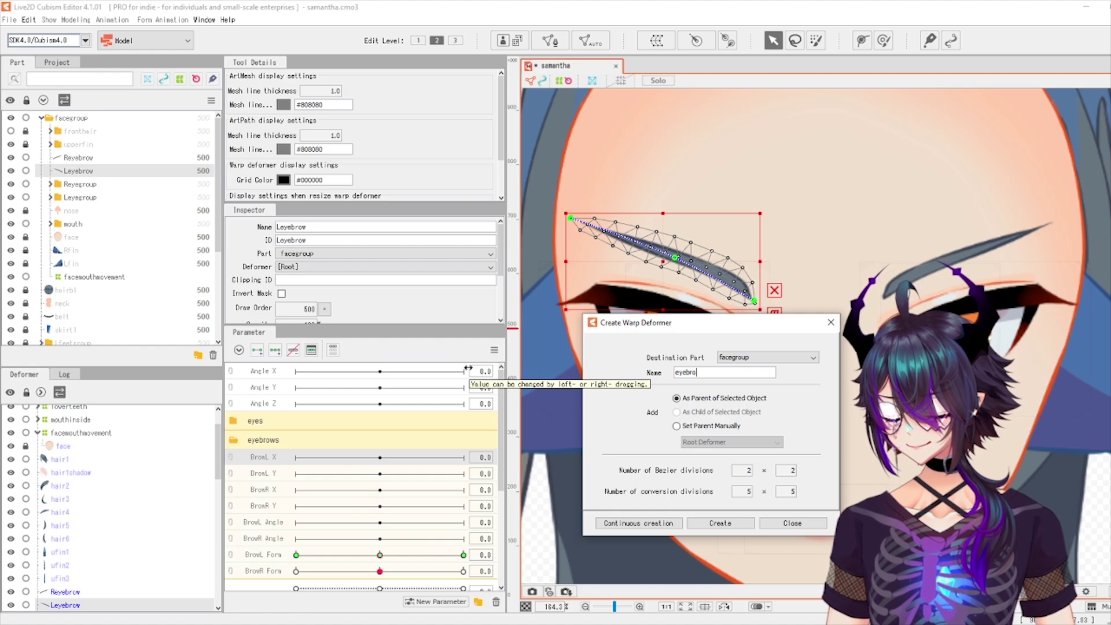
type("L1")
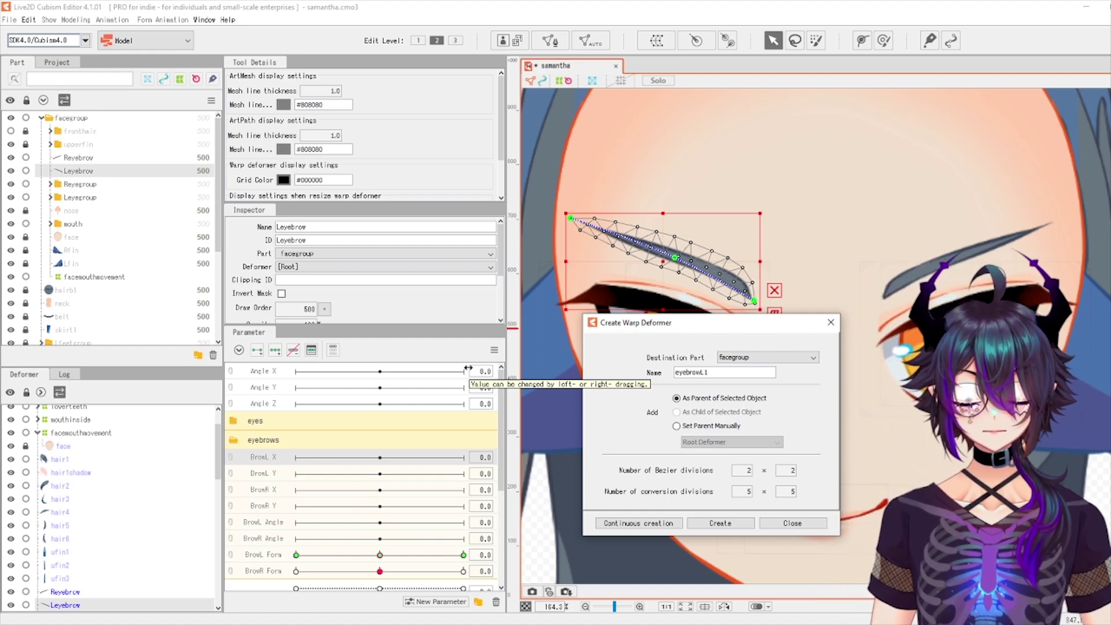
double_click(735, 375)
key("ctrl+c")
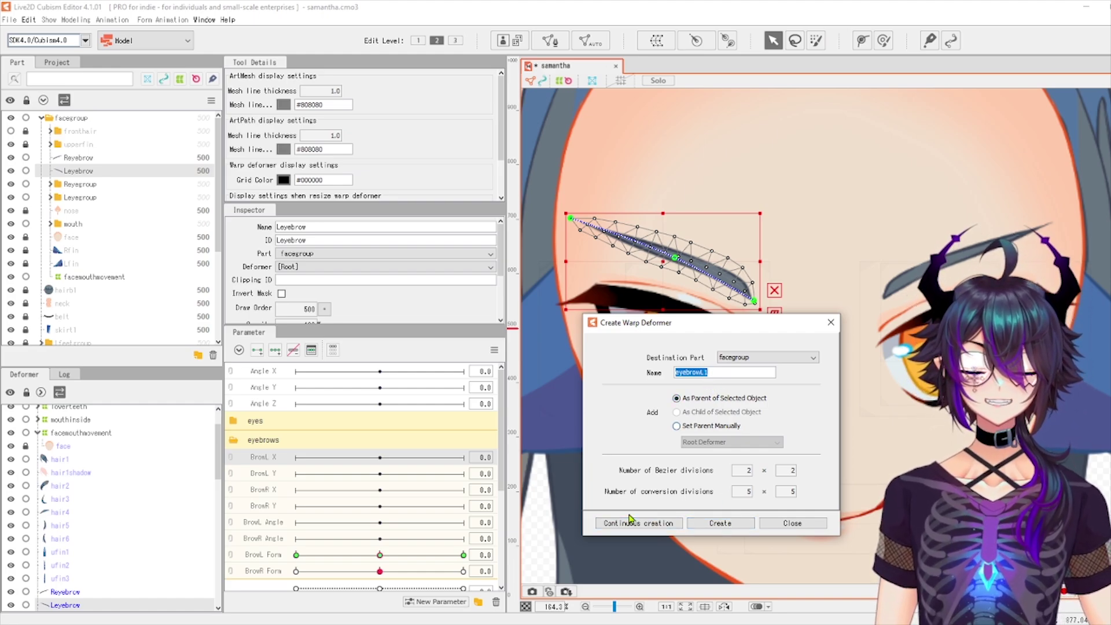
left_click(665, 526)
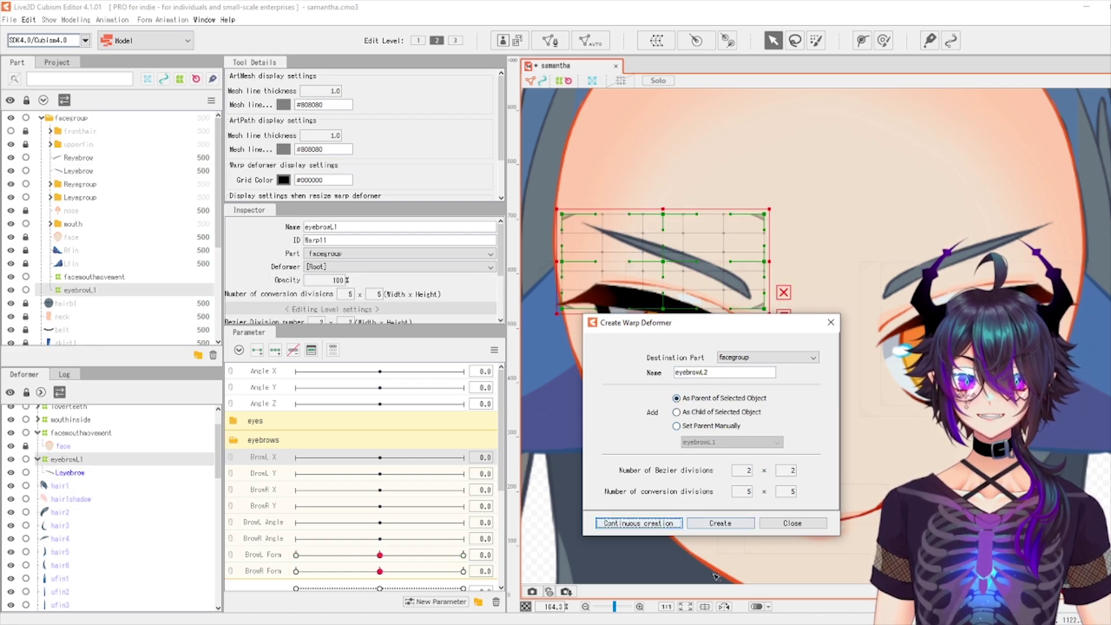
left_click(721, 523)
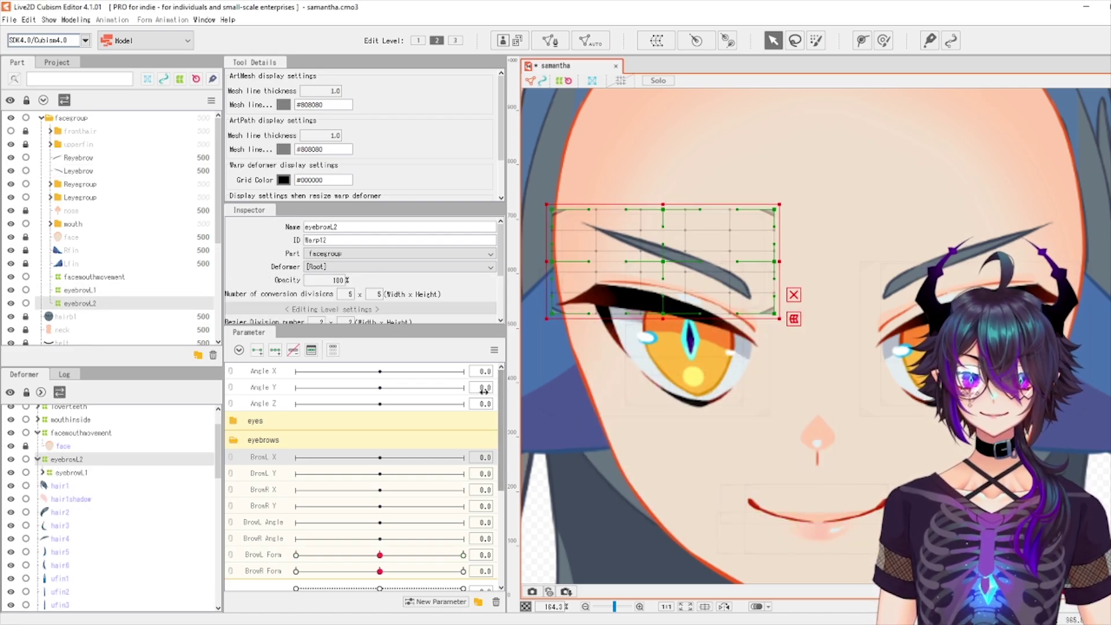
Expand the eyebrowL2 deformer hierarchy and inspect how eyebrowL1 and Leyebrow are nested in it
left_click(42, 472)
left_click(88, 487)
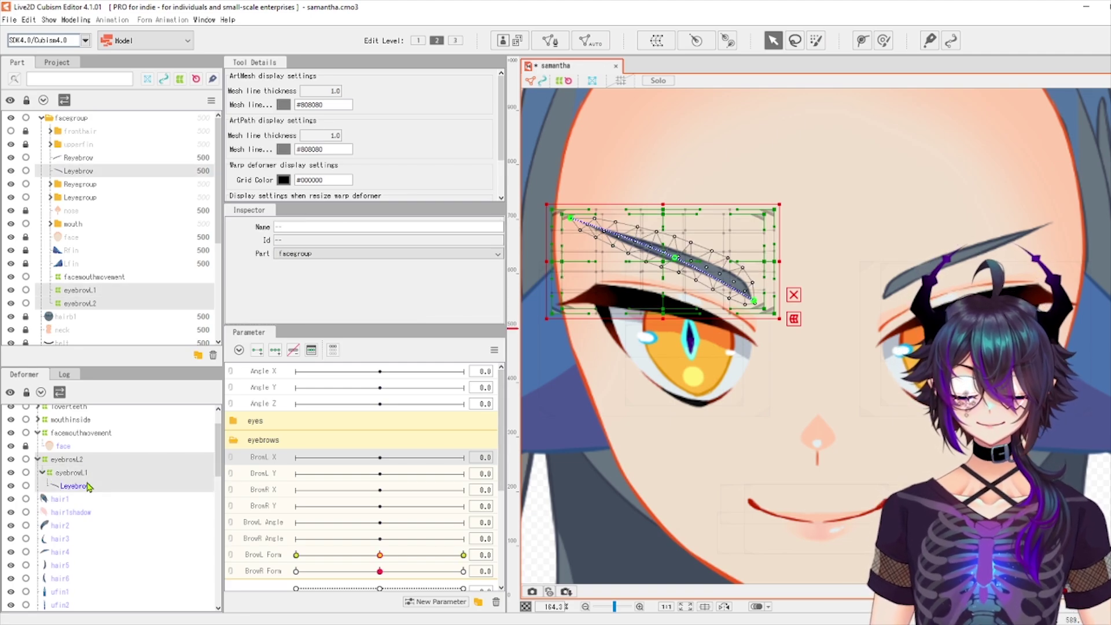
left_click(87, 472)
left_click(88, 486)
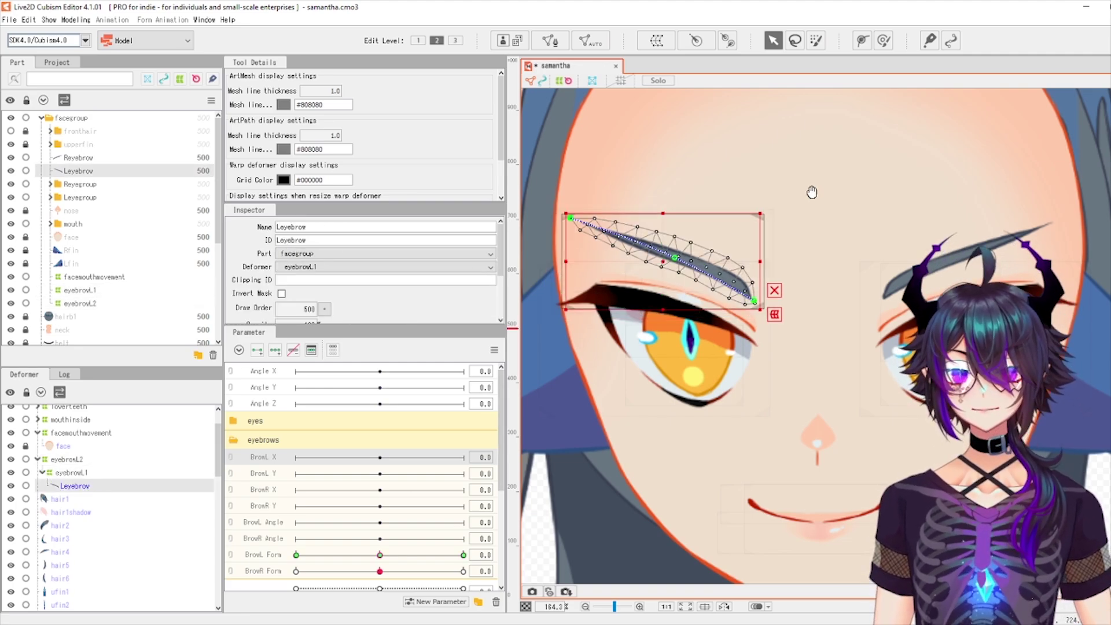
Create two nested parent warp deformers for Reyebrow in facegroup, eyebrowR1 and eyebrowR2, with 2 × 2 Bezier and 5 × 5 conversion divisions
left_click_drag(814, 194, 671, 208)
left_click(776, 285)
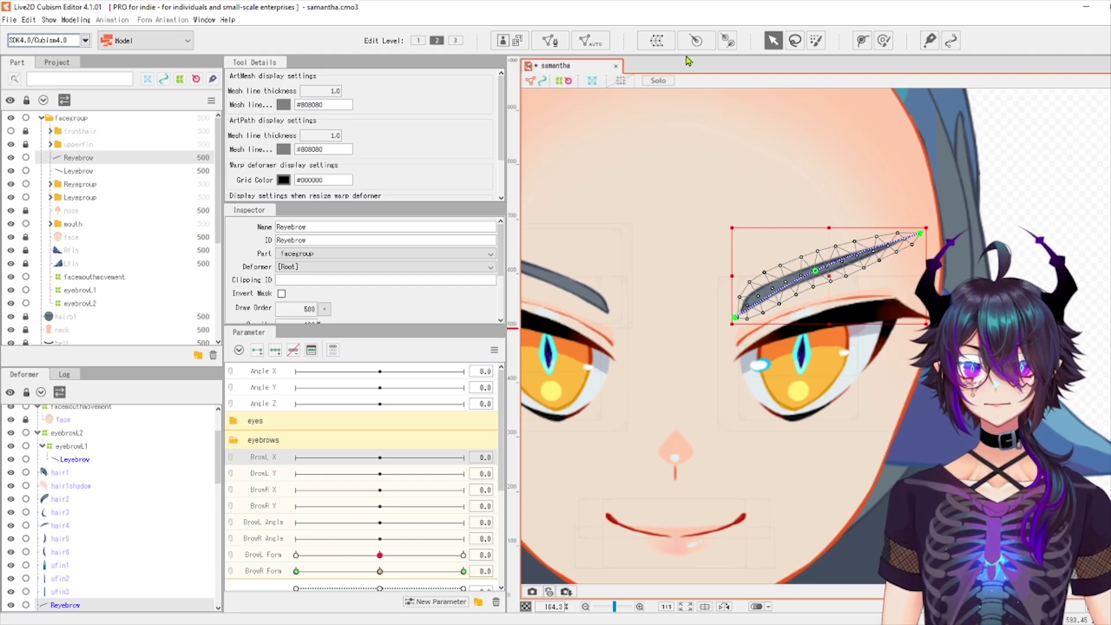
left_click(657, 40)
left_click(766, 373)
key("ctrl+a")
key("ctrl+v")
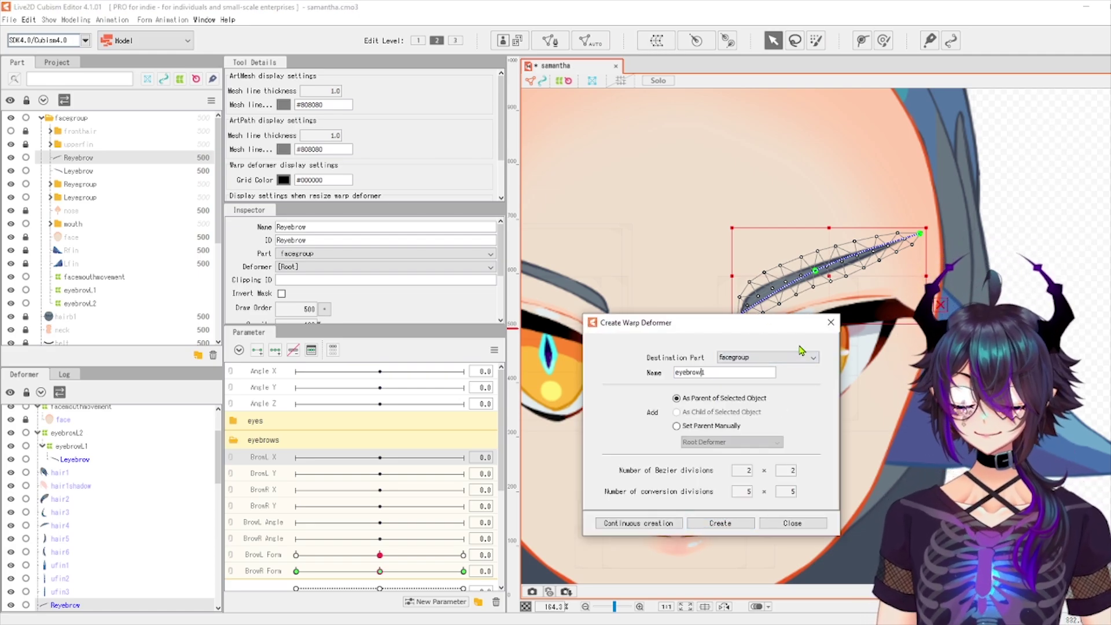
left_click(666, 523)
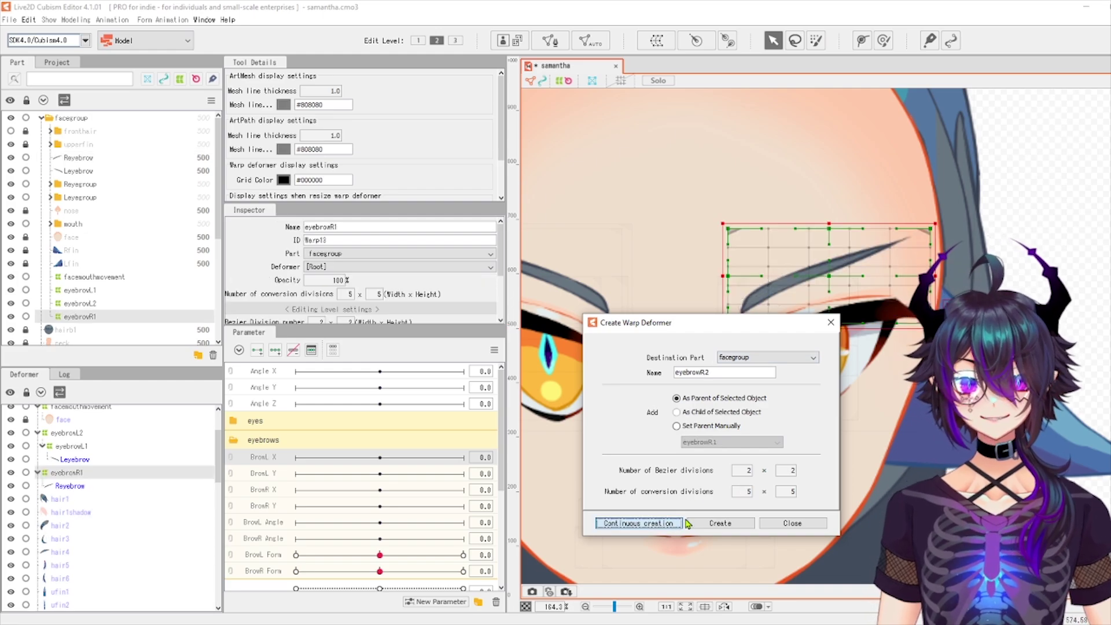
left_click(721, 523)
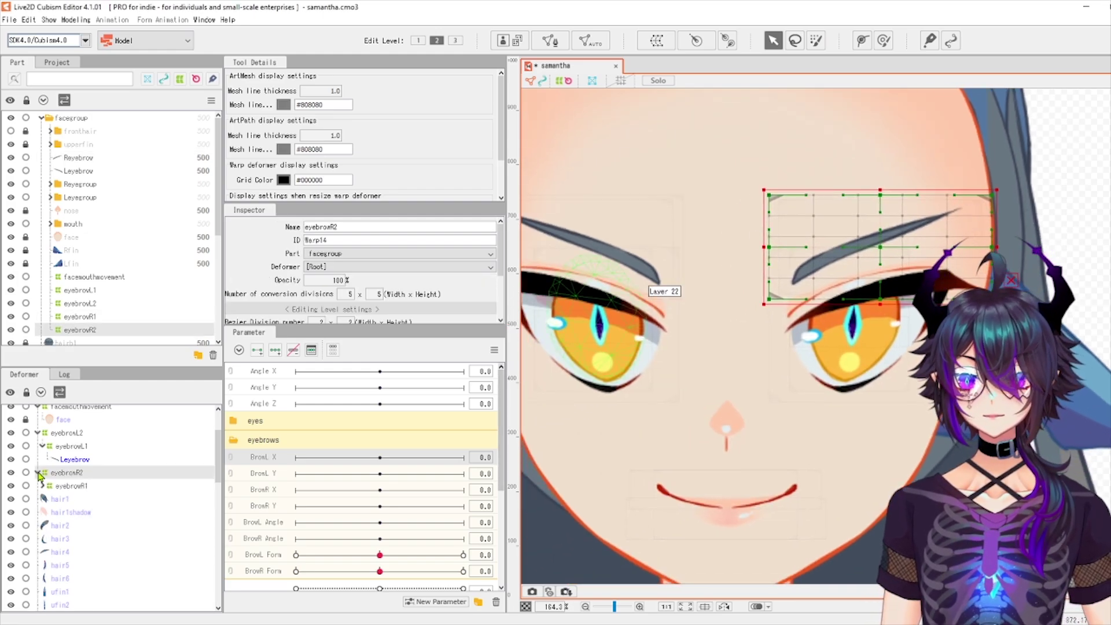
Expand the eyebrowR2 deformer hierarchy down to Reyebrow and select eyebrowL1 and eyebrowR1 together
left_click(38, 473)
left_click(69, 487)
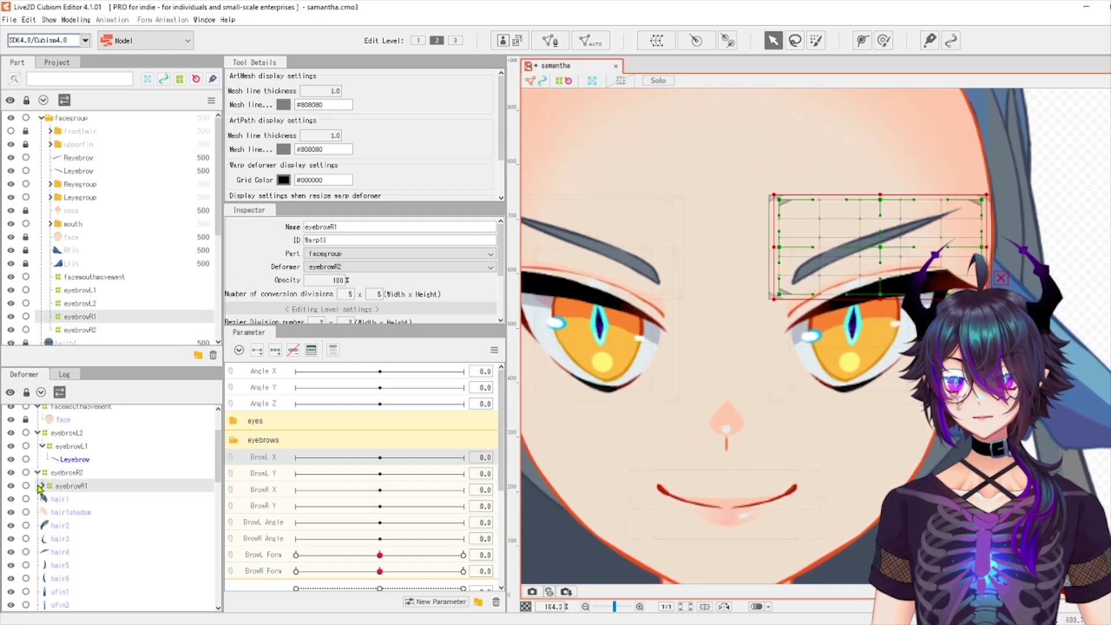
left_click(43, 485)
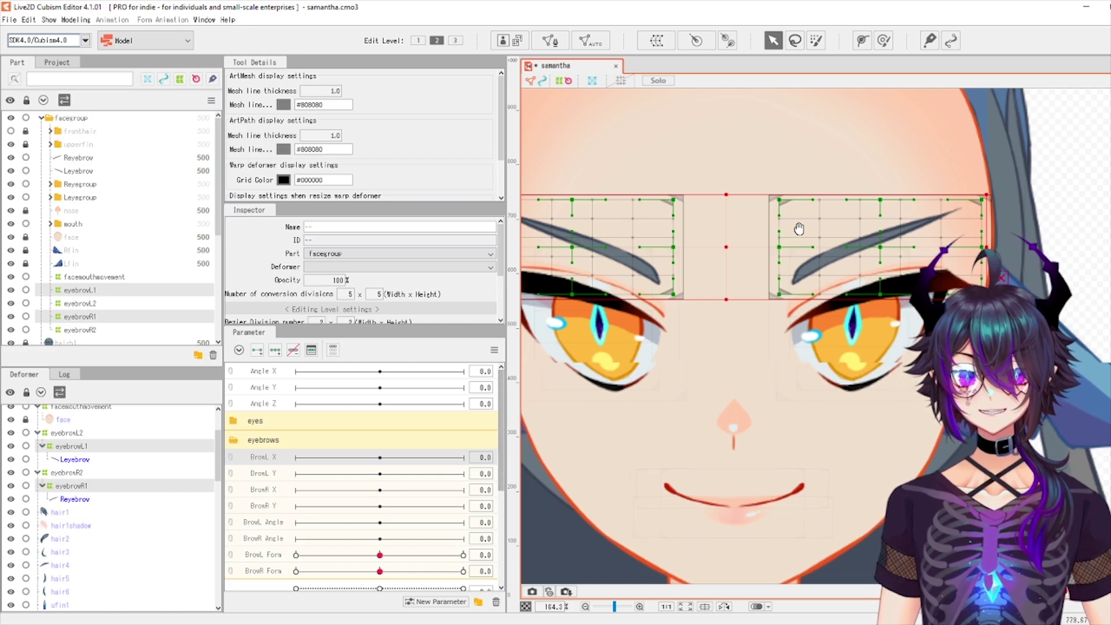
Add three keys each to the BrowL X and BrowL Y parameters for the eyebrowL1 deformer
scroll(882, 375, "left", 3)
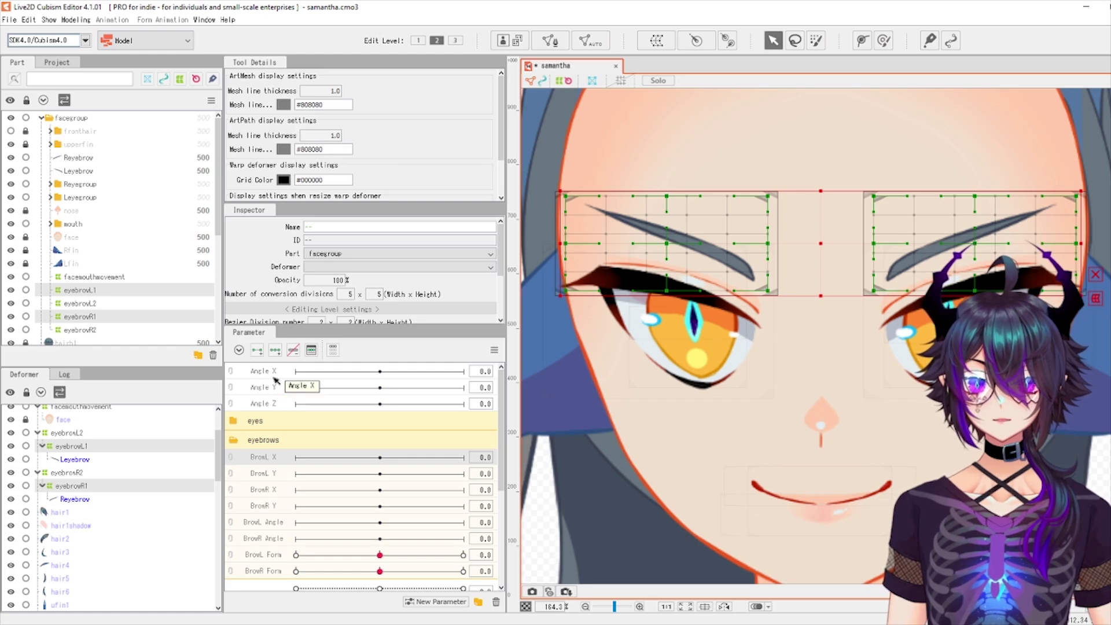
left_click(107, 448)
scroll(705, 228, "up", 2)
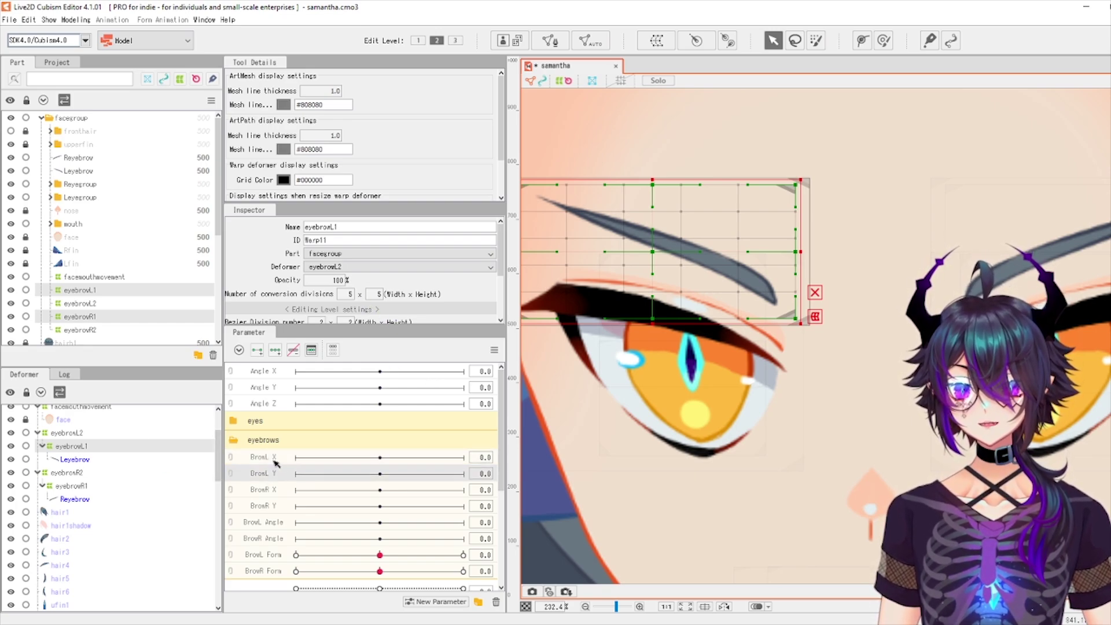
left_click(275, 351)
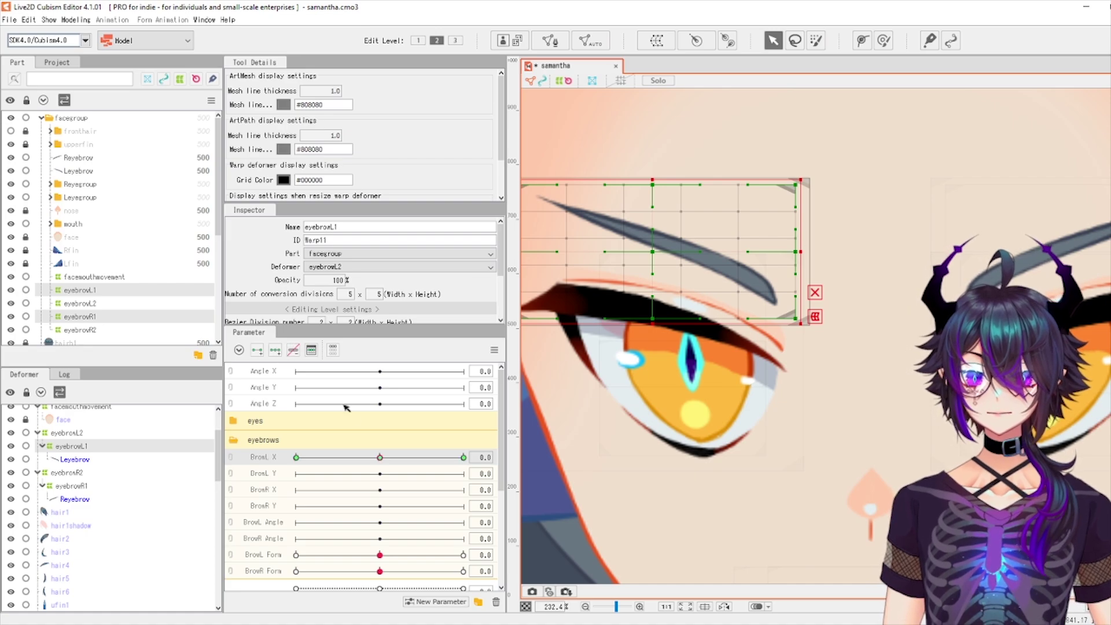
left_click(275, 475)
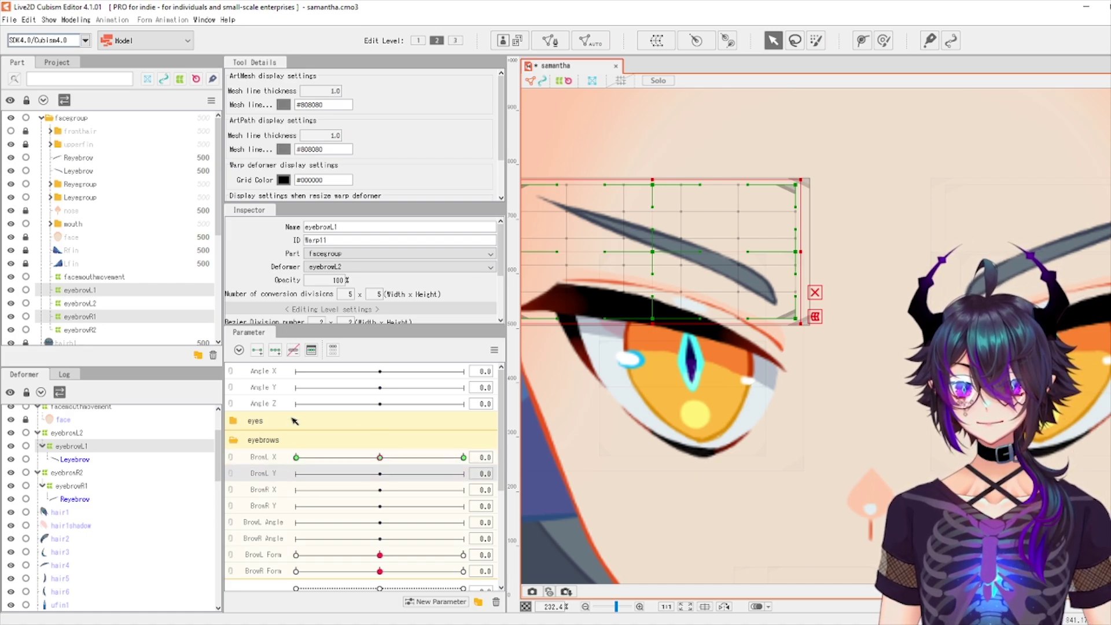
left_click(280, 353)
Add three keys each to the BrowR X and BrowR Y parameters for the eyebrowR1 deformer
left_click_drag(1047, 325, 848, 352)
left_click(90, 488)
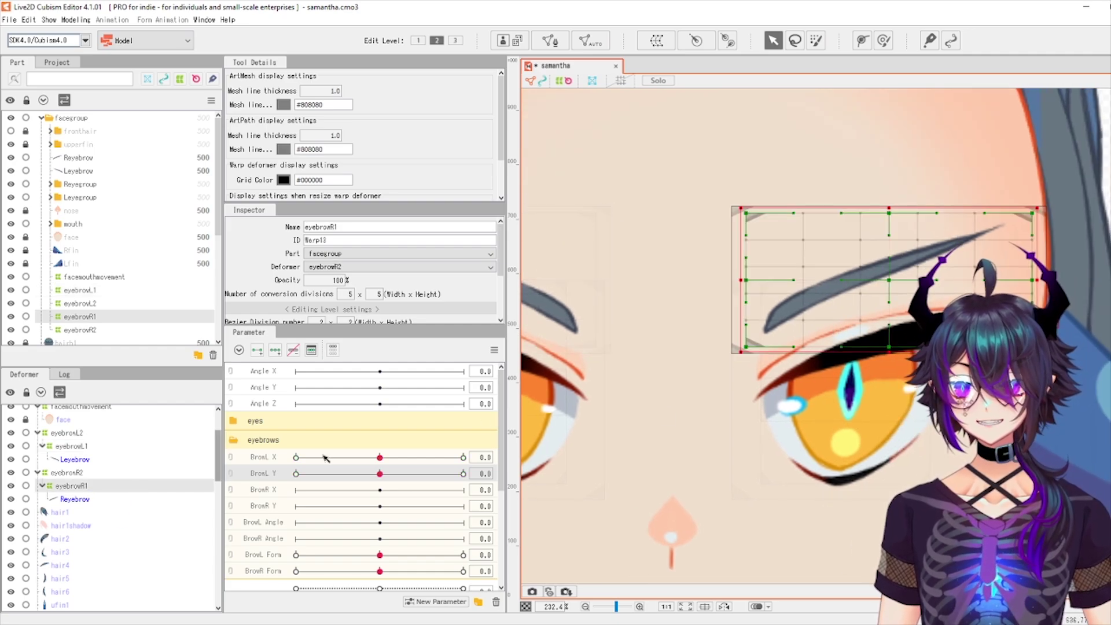
left_click_drag(688, 392, 638, 374)
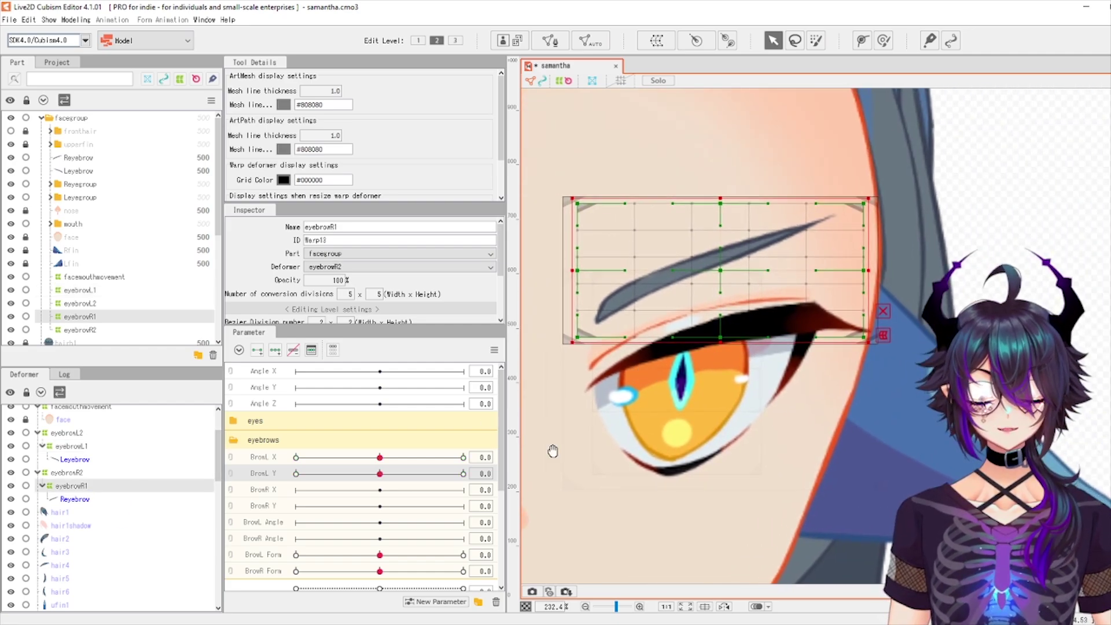
left_click(252, 492)
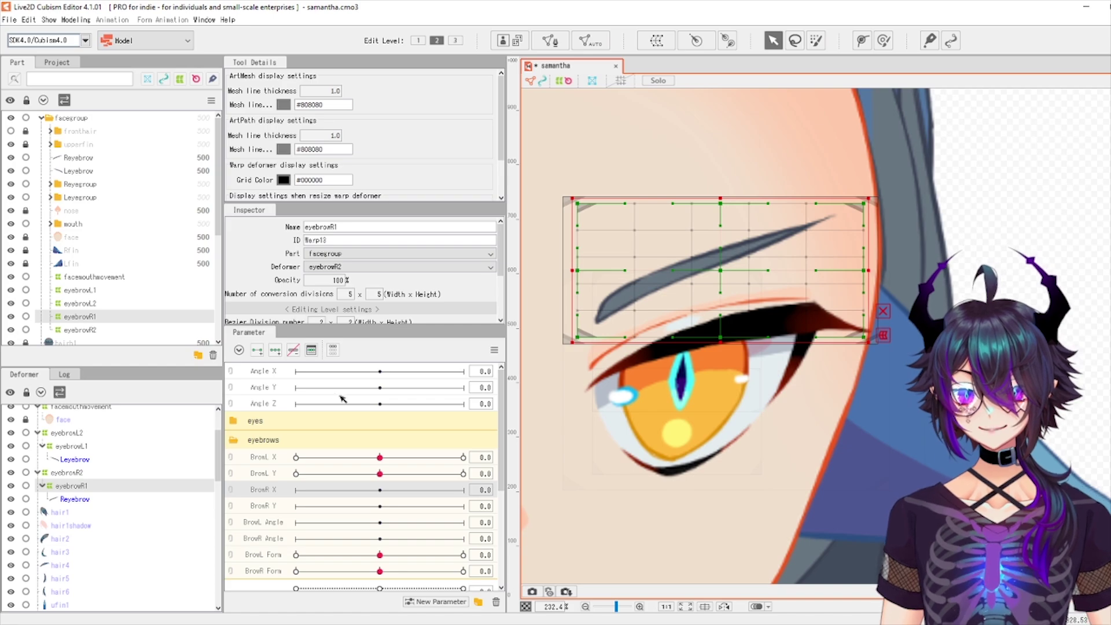
left_click(286, 506)
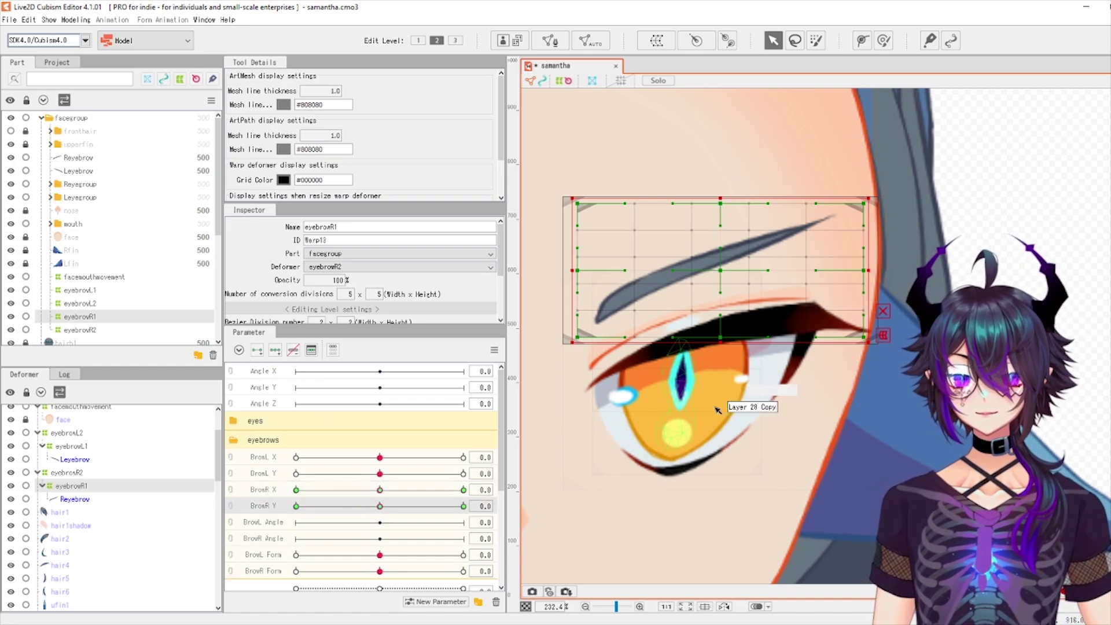
left_click_drag(685, 313, 758, 319)
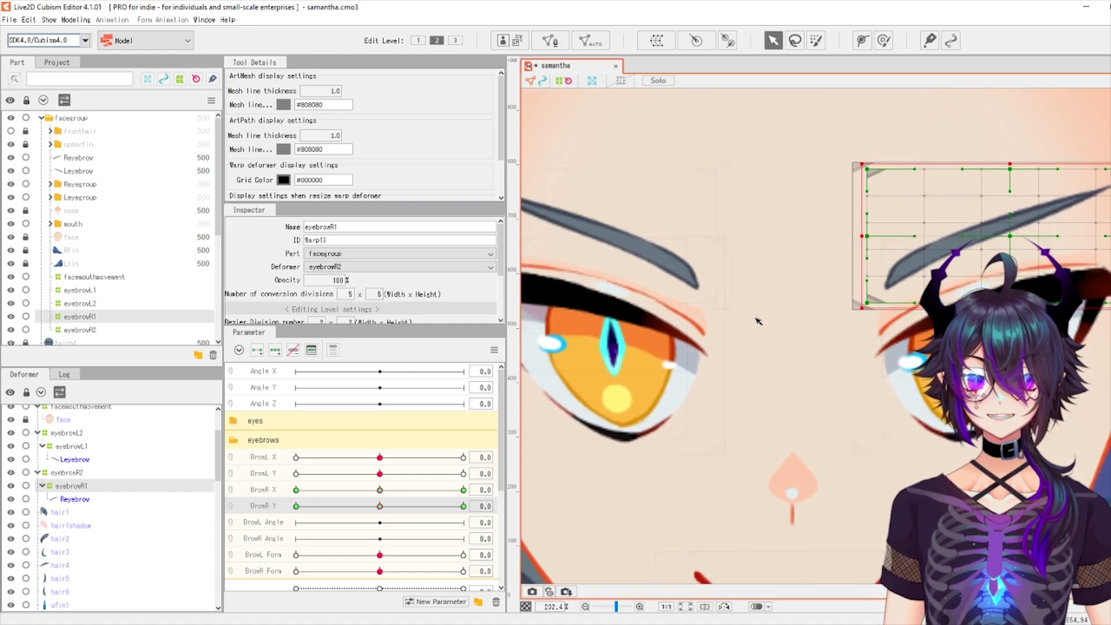
left_click(240, 462)
left_click(81, 461)
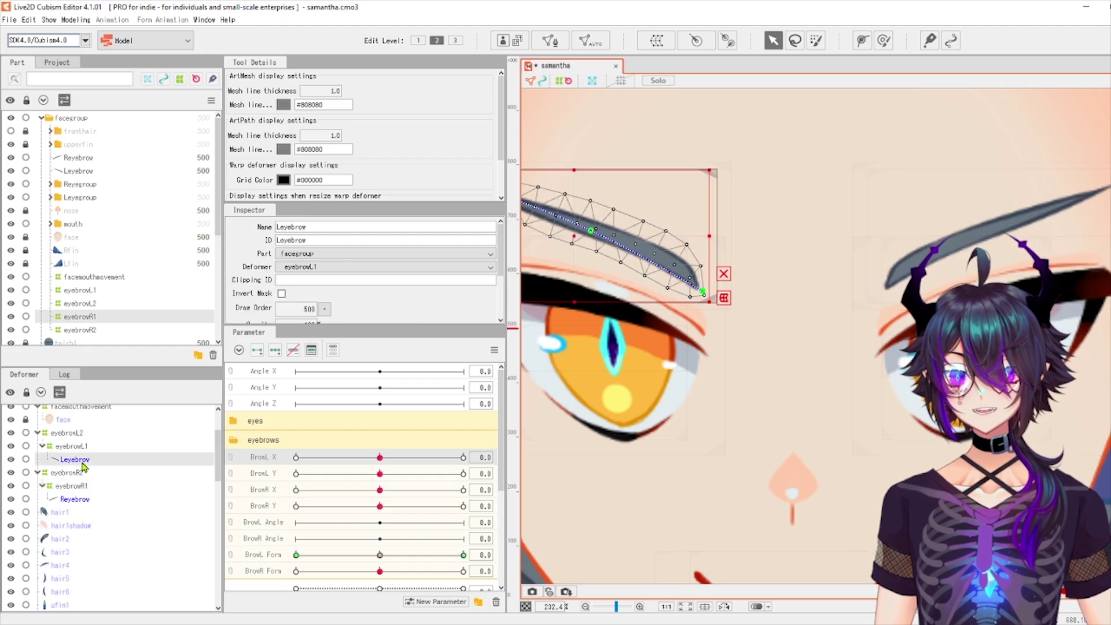
left_click_drag(752, 271, 793, 276)
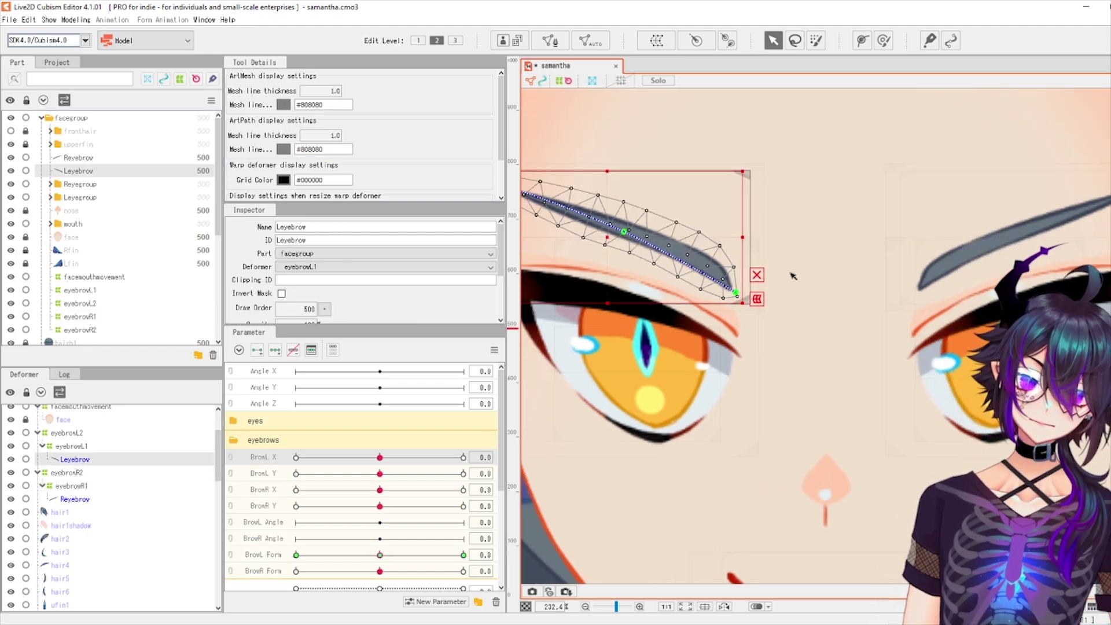
scroll(793, 276, "down", 2)
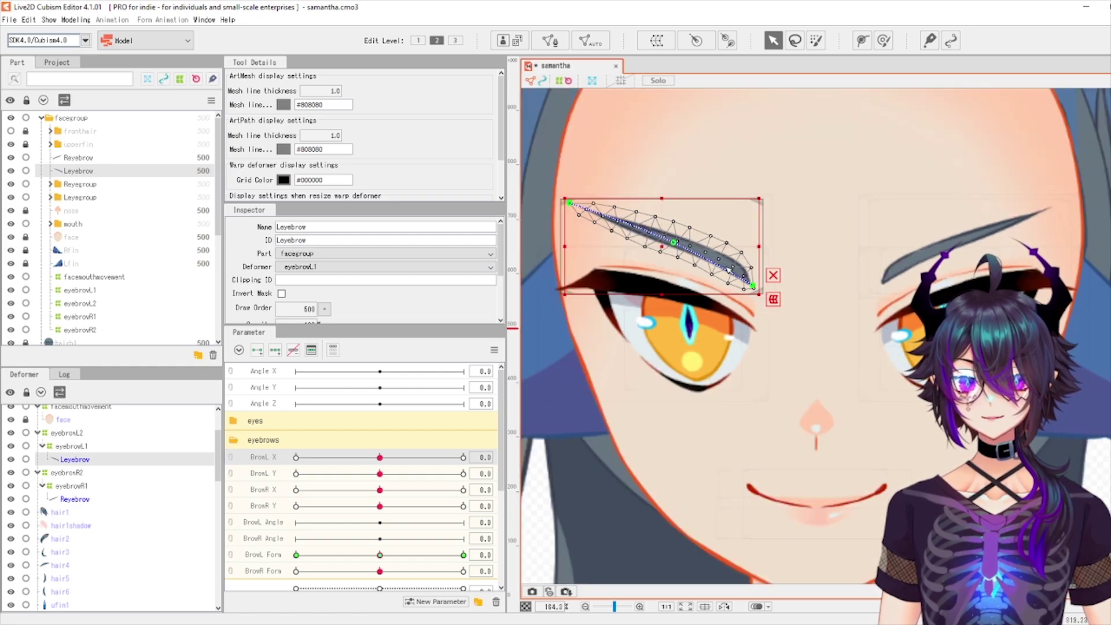
scroll(728, 270, "down", 3)
scroll(695, 232, "up", 3)
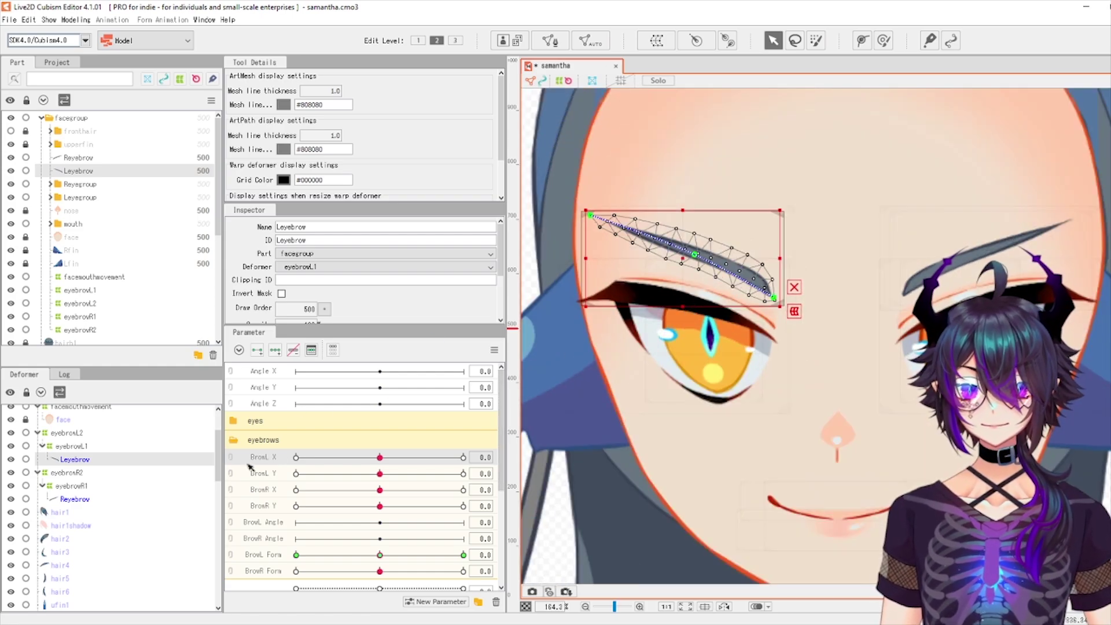
Set BrowL X to -1.0 for the eyebrowL1 deformer and nudge it slightly to the left for that key
left_click(87, 449)
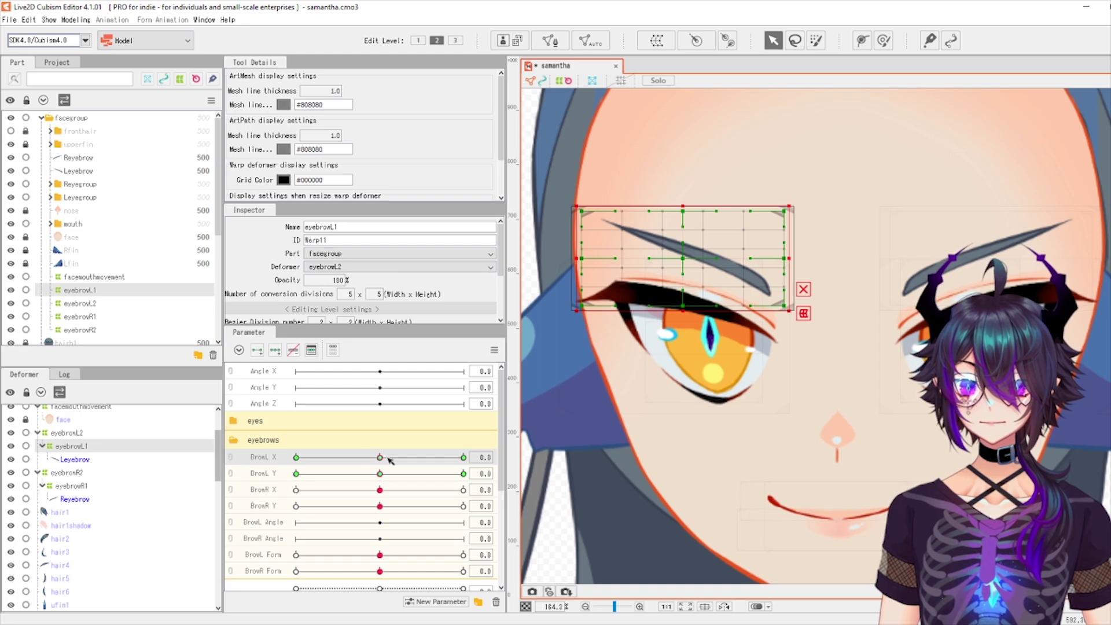
left_click_drag(380, 457, 226, 466)
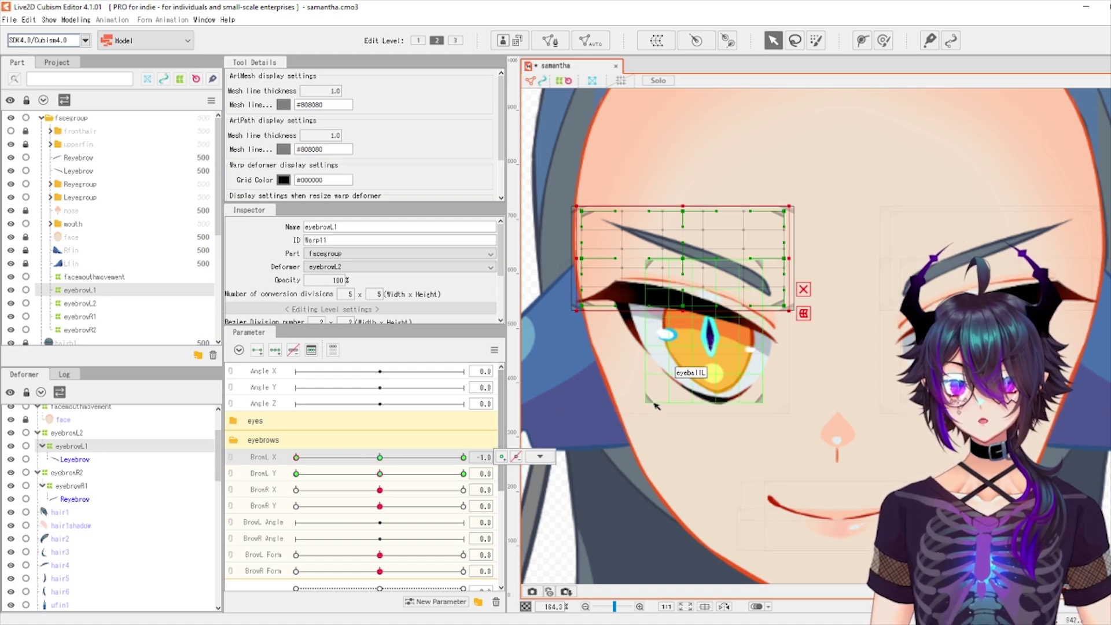
key("Left")
key("Left")
key("Left")
key("Left")
key("Left")
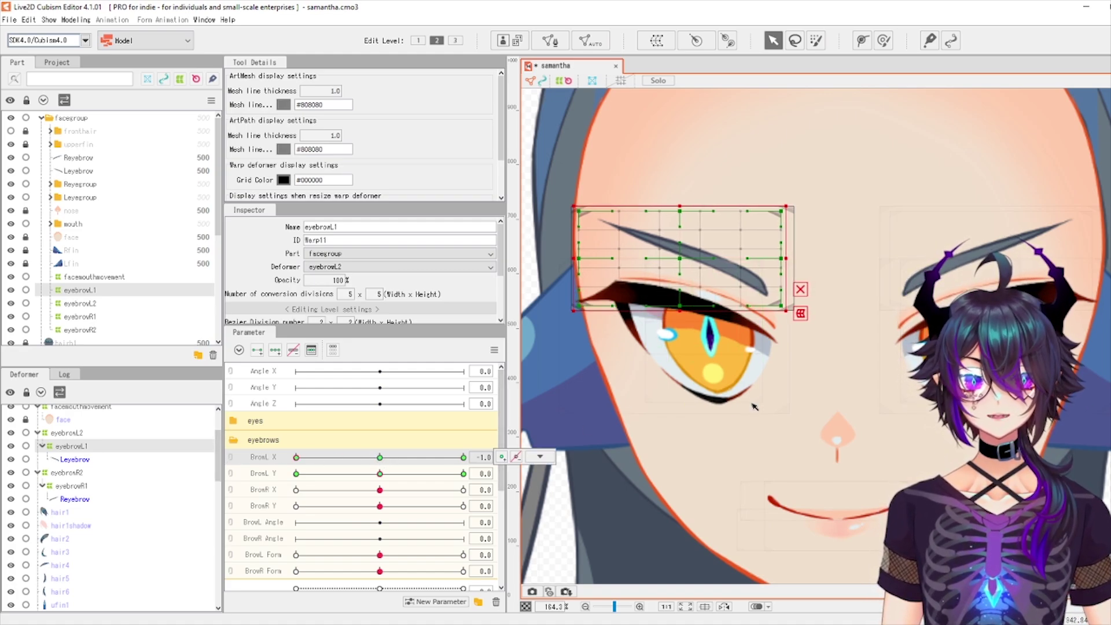
key("Left")
key("Left")
key("Left")
key("Left")
key("Left")
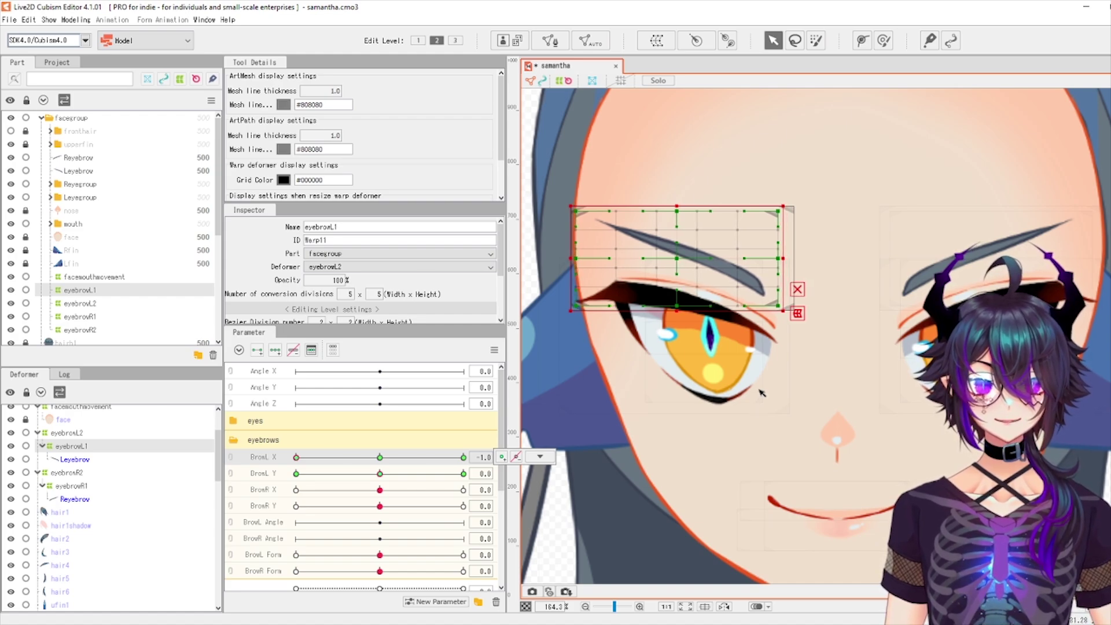
At BrowL X 1.0, nudge the eyebrowL1 deformer slightly to the right, and return the parameter to 0.0
left_click_drag(385, 458, 463, 457)
left_click(540, 456)
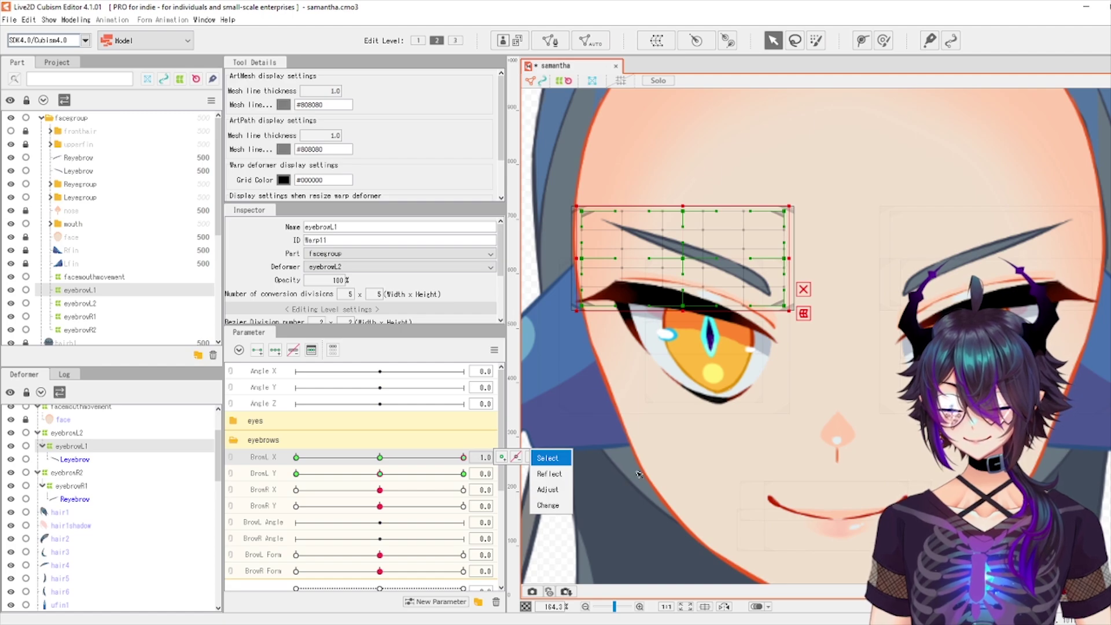
key("Right")
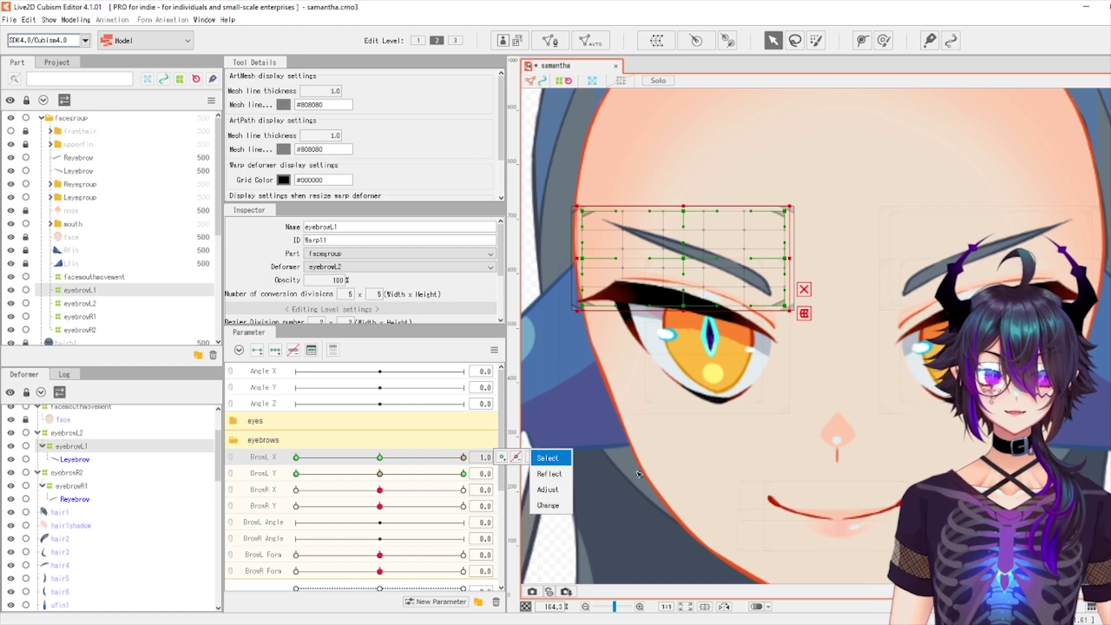
key("Right")
key("Right")
key("Right")
key("Right")
key("Right")
key("Right")
key("Right")
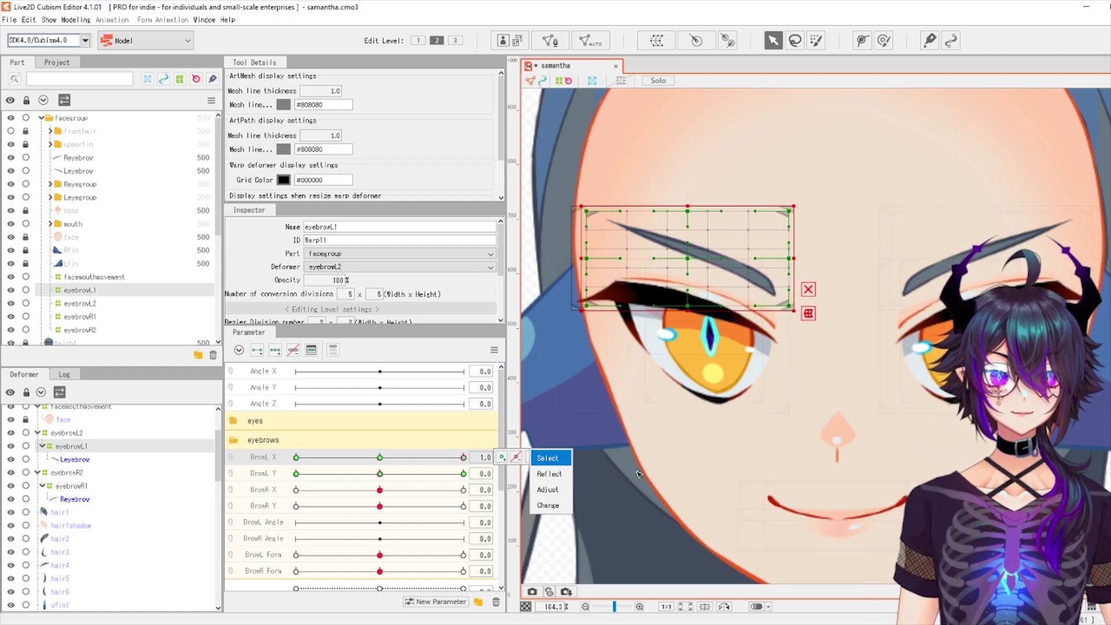
key("Right")
key("Right")
key("Right")
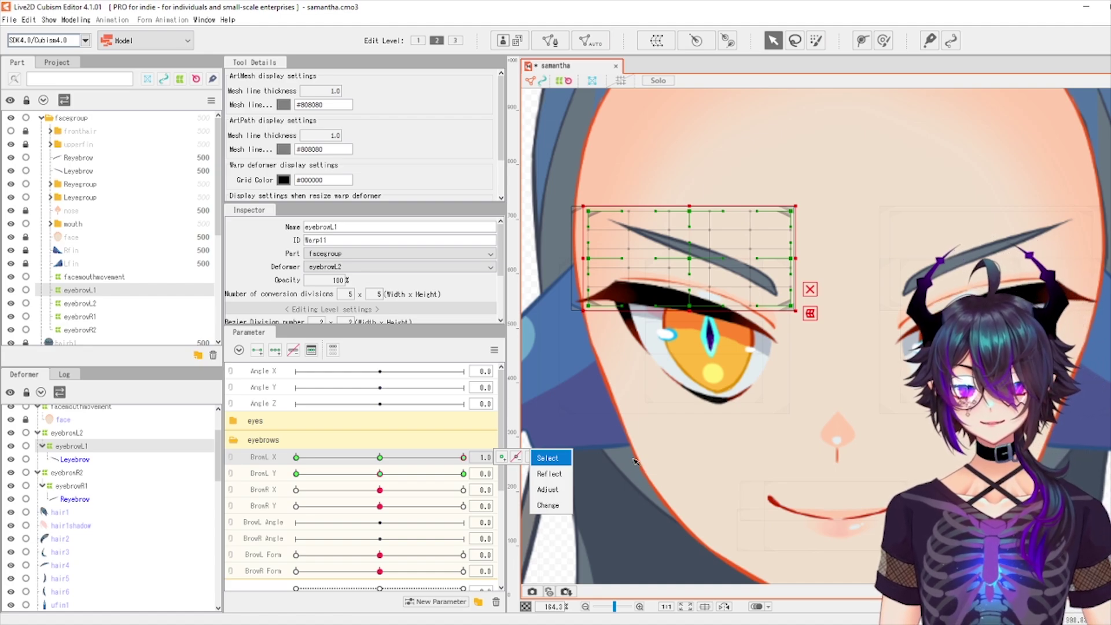
left_click(385, 463)
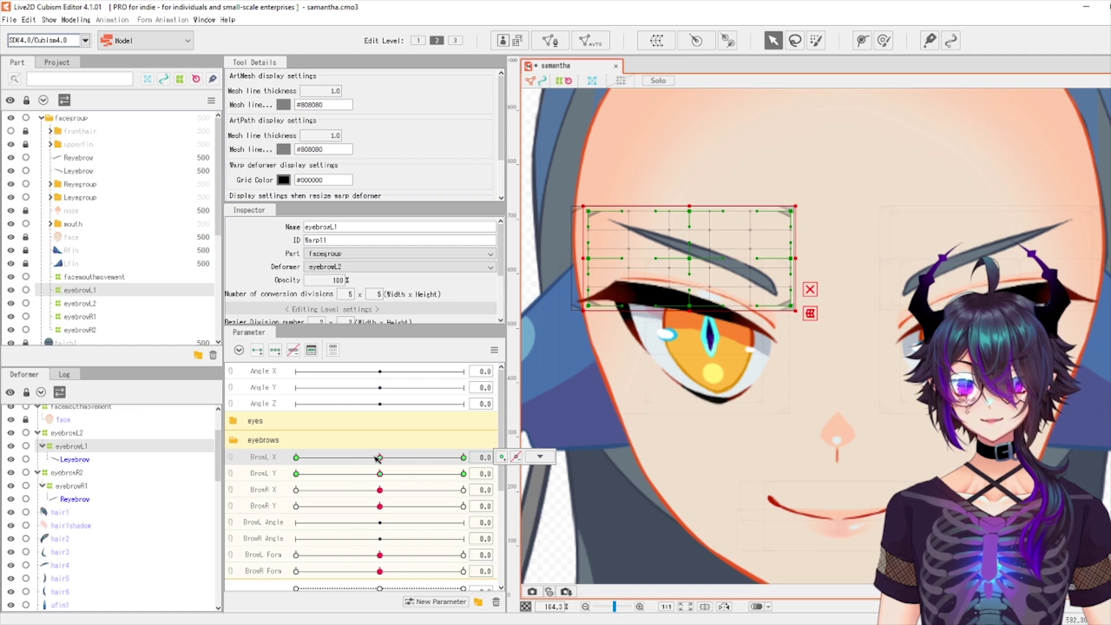
Set BrowL Y to -1.0 and nudge the eyebrowL1 deformer slightly downward for that key
left_click_drag(380, 474, 248, 509)
left_click_drag(376, 474, 356, 483)
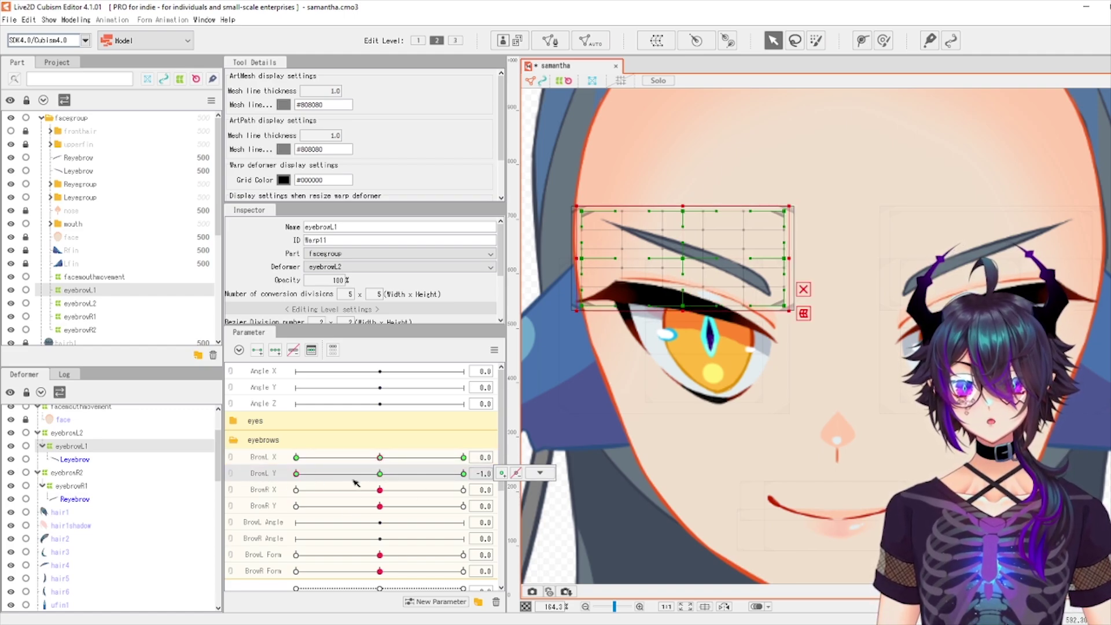
key("Down")
key("Down")
key("Down")
key("Down")
key("Down")
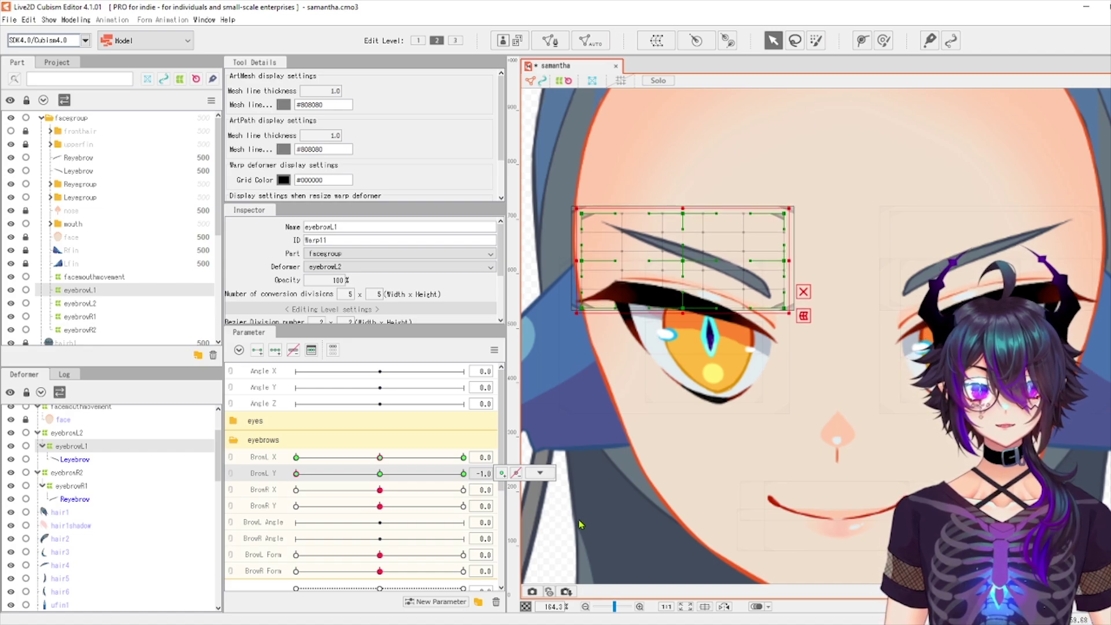
key("Down")
key("Down")
key("Down")
key("Down")
key("Down")
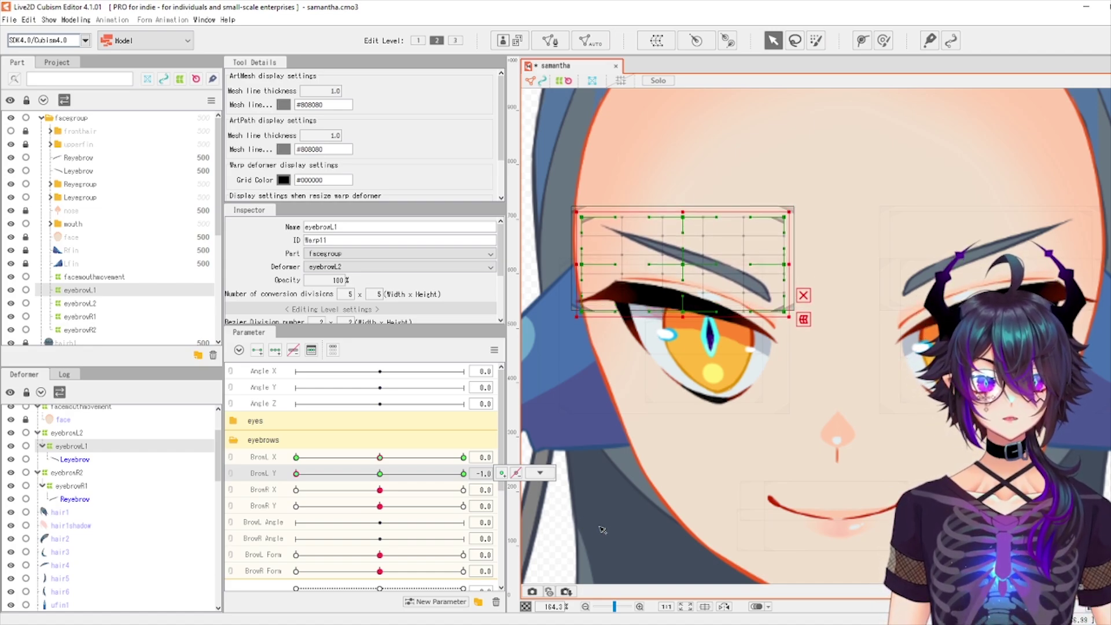
At BrowL Y 1.0, raise the eyebrowL1 deformer slightly, and return the parameter to its middle key
left_click(463, 474)
left_click(540, 473)
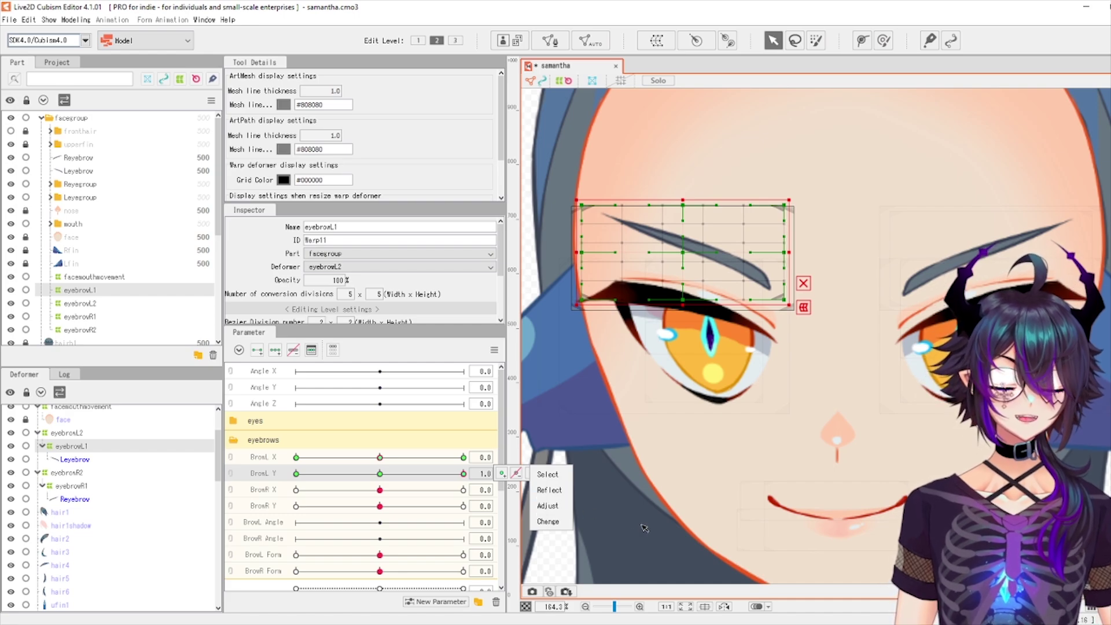
left_click(380, 474)
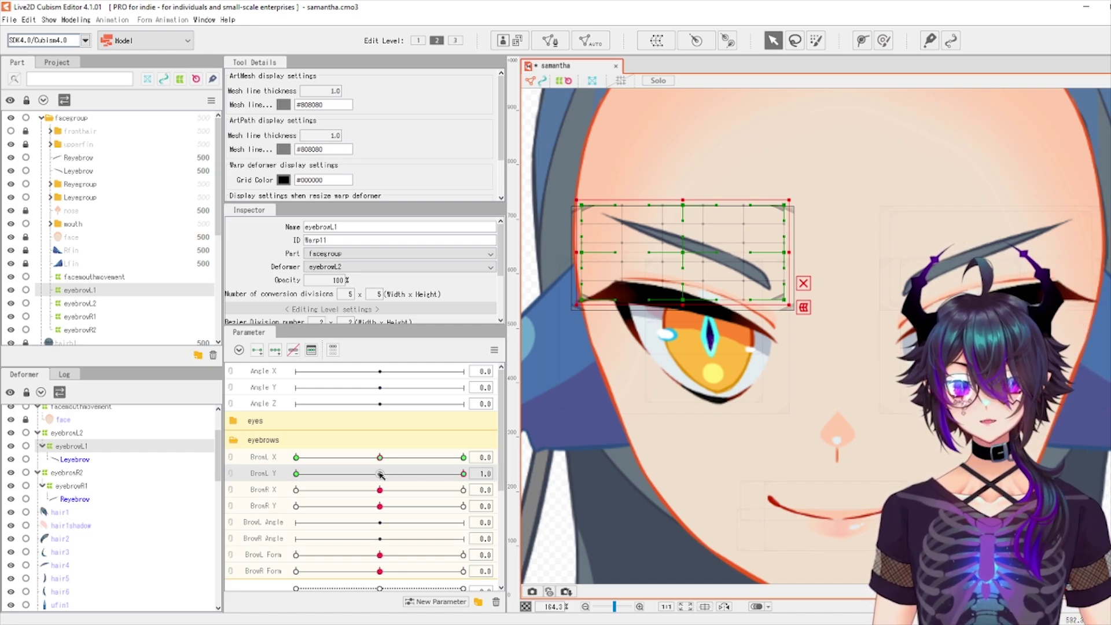
Set BrowR X to -1.0 for the eyebrowR1 deformer and nudge it slightly to the left for that key
left_click(69, 486)
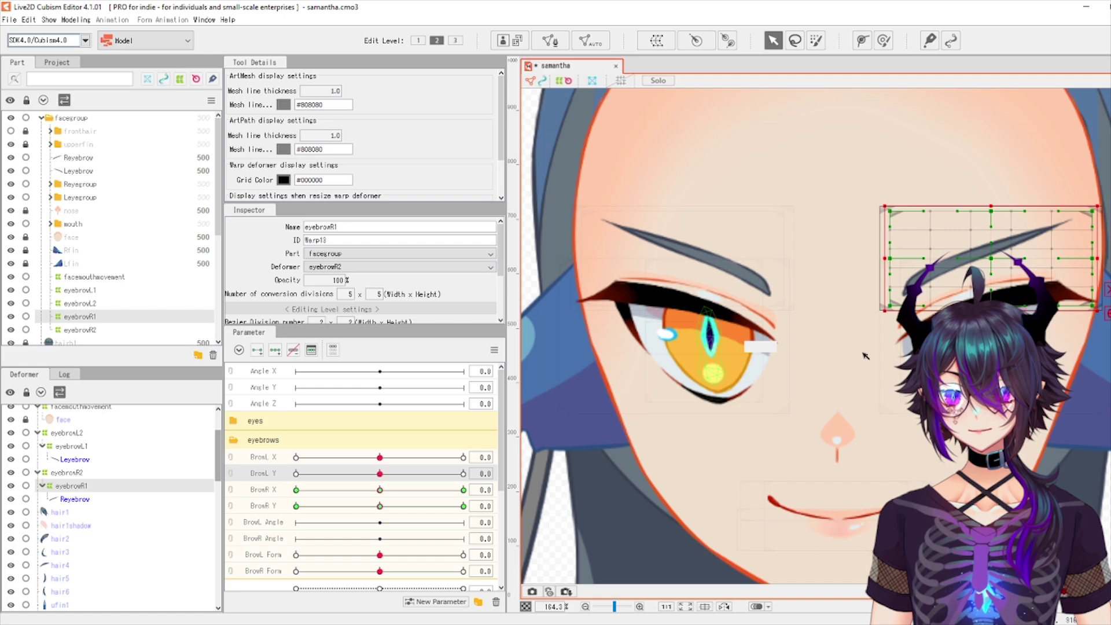
left_click_drag(942, 279, 606, 268)
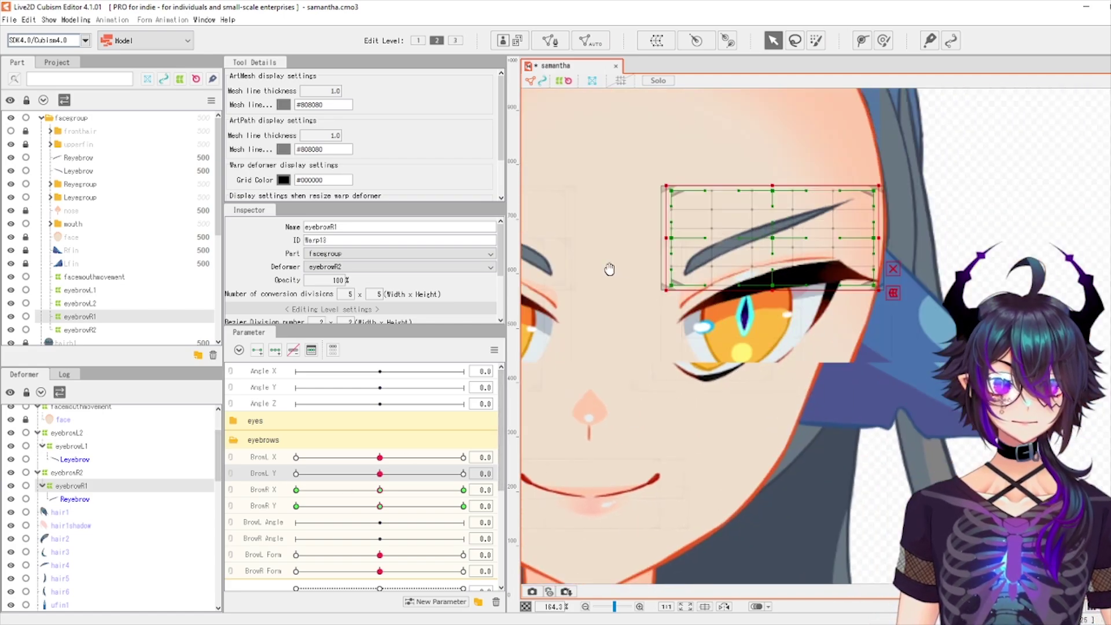
left_click_drag(382, 491, 245, 496)
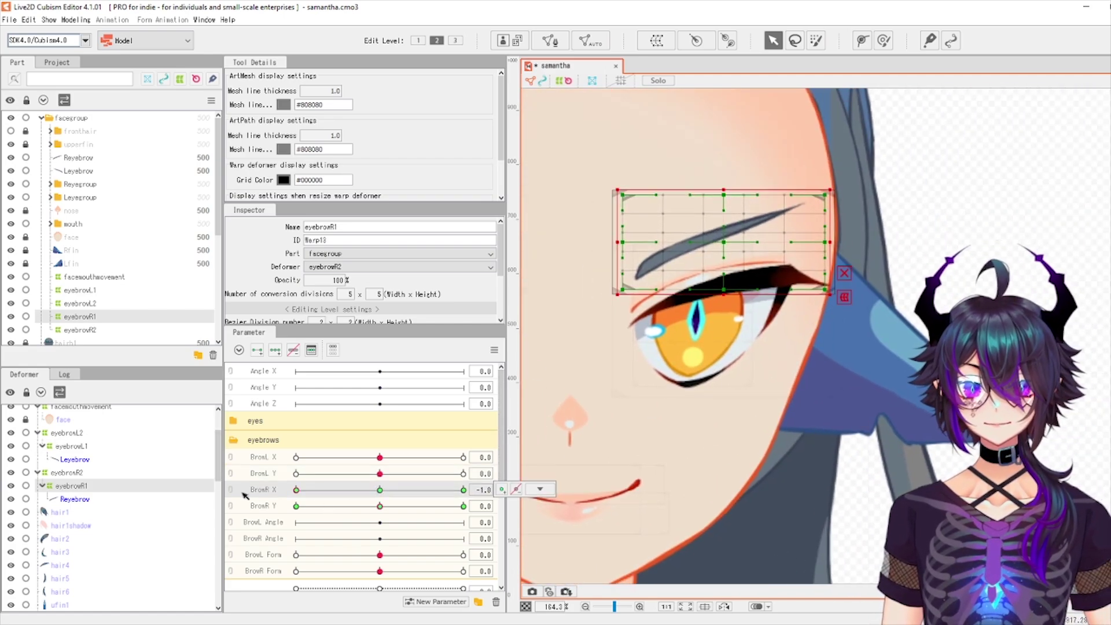
key("Left")
key("Left")
key("Left")
key("Left")
key("Left")
key("Left")
key("Left")
key("Left")
key("Left")
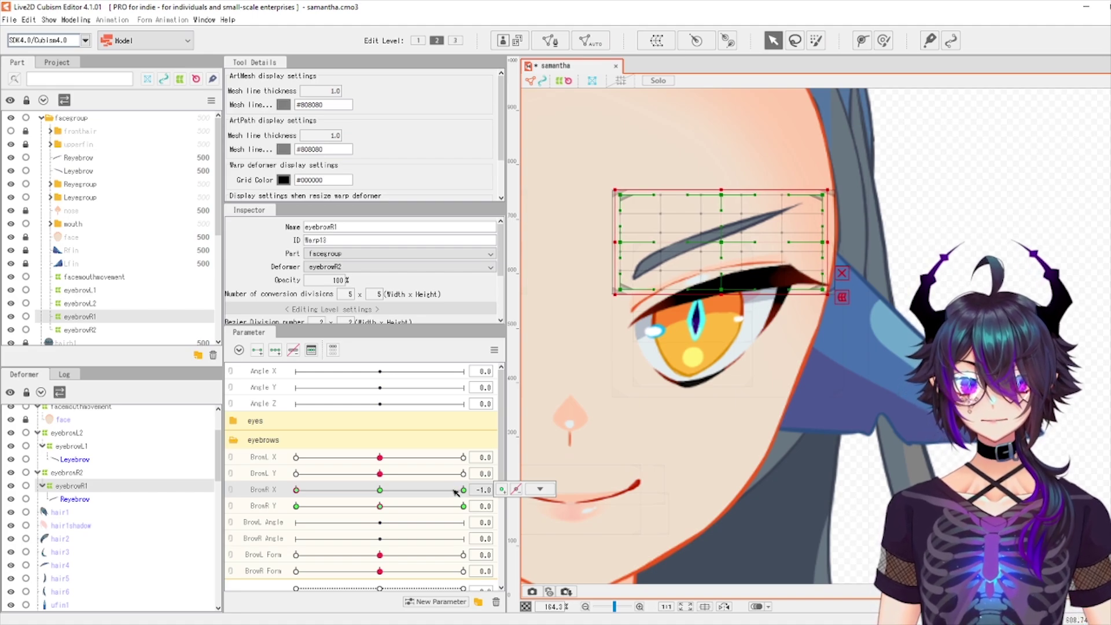
At BrowR X 1.0, nudge the eyebrowR1 deformer slightly to the right, and return the parameter to 0.0
left_click(464, 490)
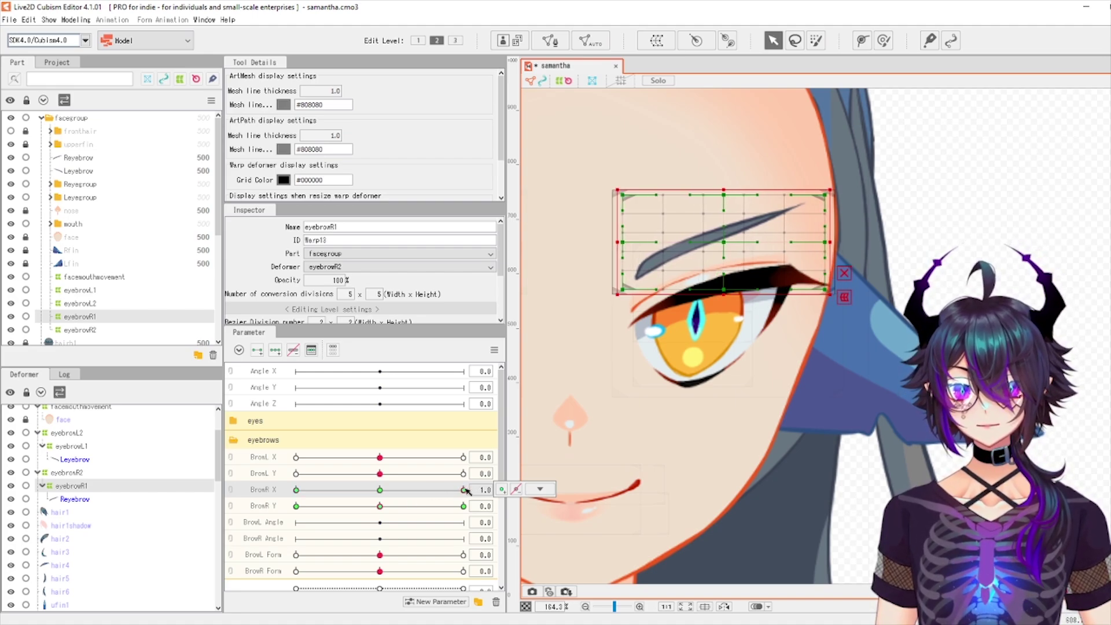
key("Right")
key("Right")
key("Right")
key("Right")
key("Right")
key("Right")
key("Right")
key("Right")
key("Right")
key("Right")
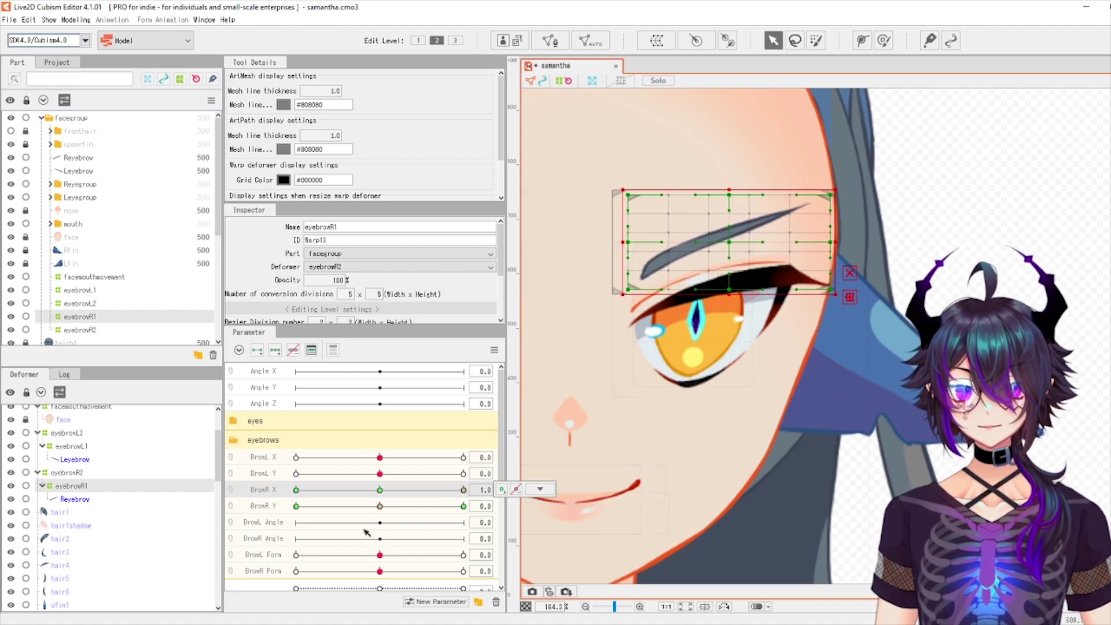
left_click(380, 489)
Set BrowR Y to -1.0 and nudge the eyebrowR1 deformer slightly downward for that key
left_click(296, 505)
key("Down")
key("Down")
key("Down")
key("Down")
key("Down")
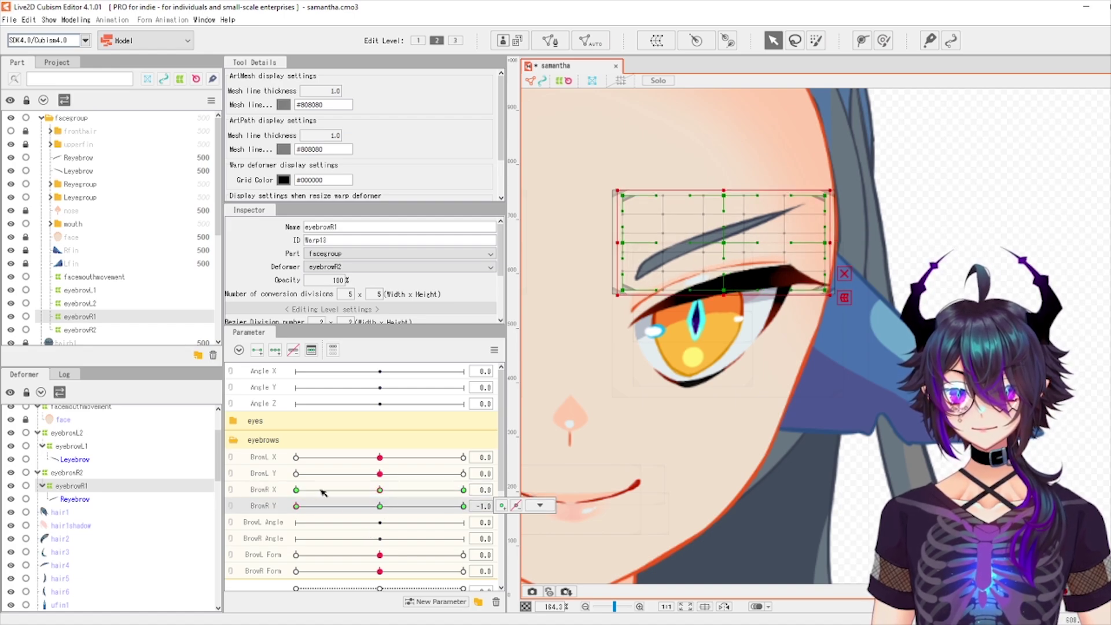
key("Down")
key("Down")
key("Down")
key("Down")
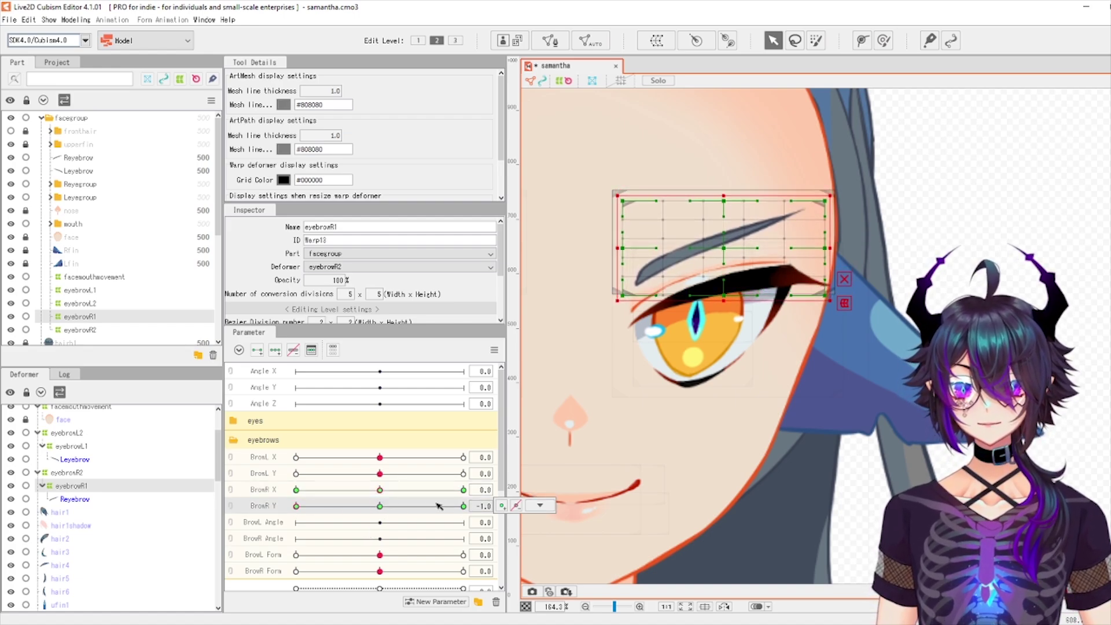
At BrowR Y 1.0, nudge the eyebrowR1 deformer slightly upward, and return the parameter to 0.0
left_click(463, 506)
key("Up")
key("Up")
key("Up")
key("Up")
key("Up")
key("Up")
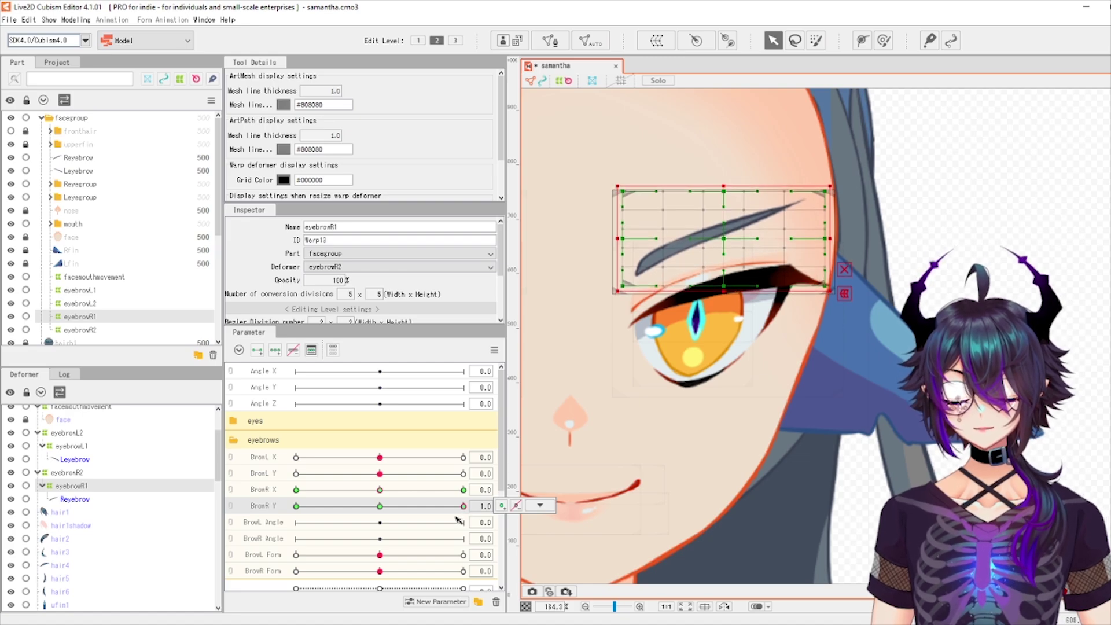
left_click(528, 506)
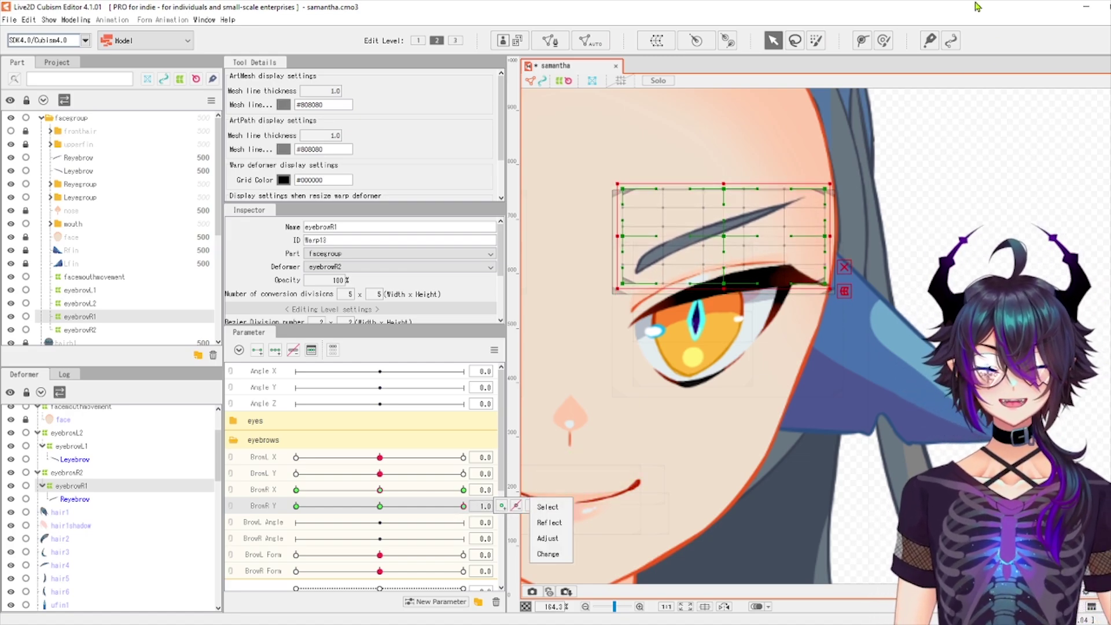
left_click_drag(775, 250, 1012, 238)
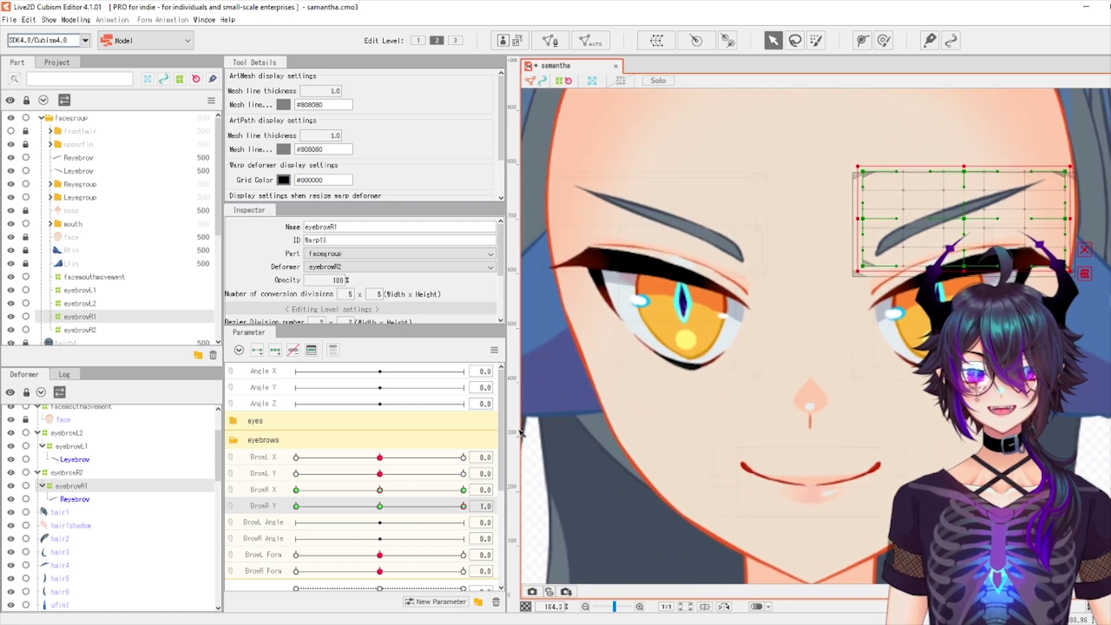
left_click(380, 506)
Preview BrowL Y at 1.0, then link BrowR X with BrowR Y and BrowL X with BrowL Y as combined parameters
left_click_drag(380, 474, 490, 439)
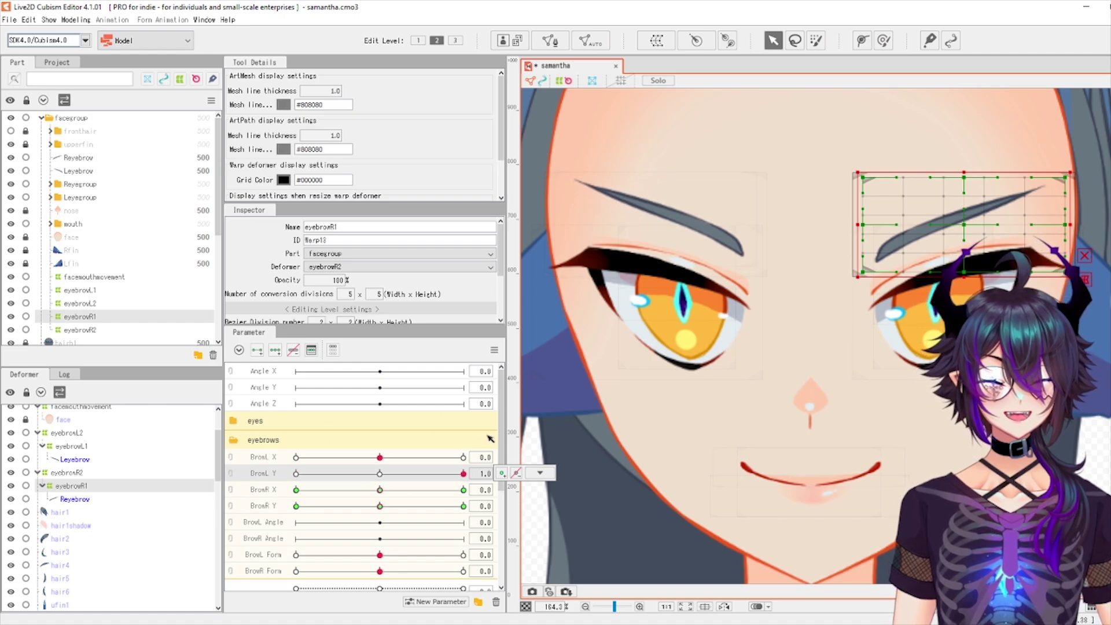
left_click(380, 474)
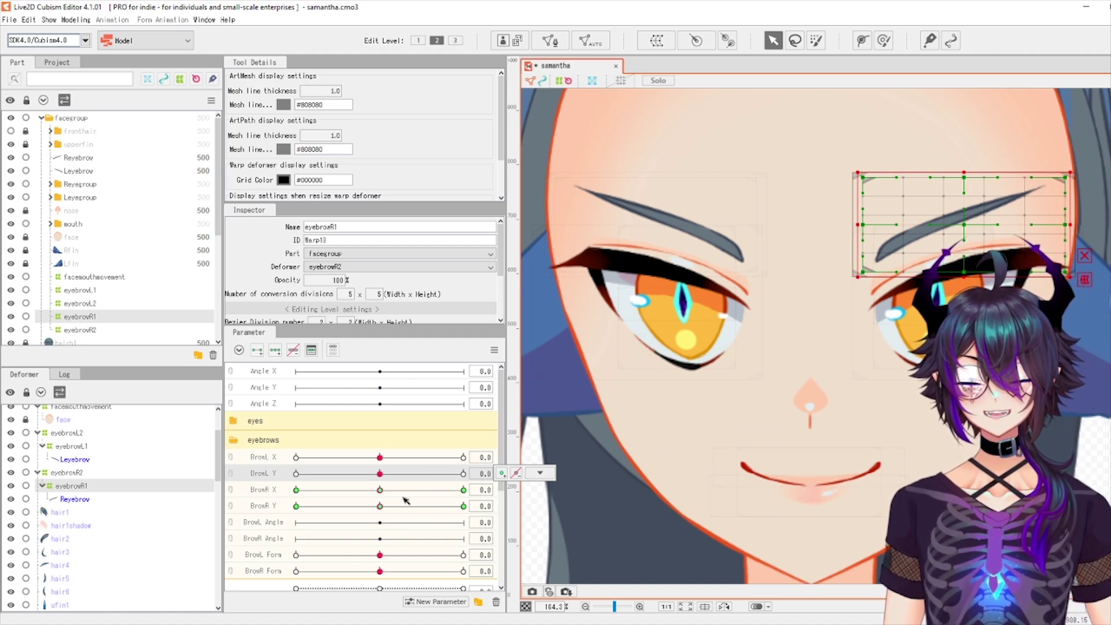
left_click(231, 497)
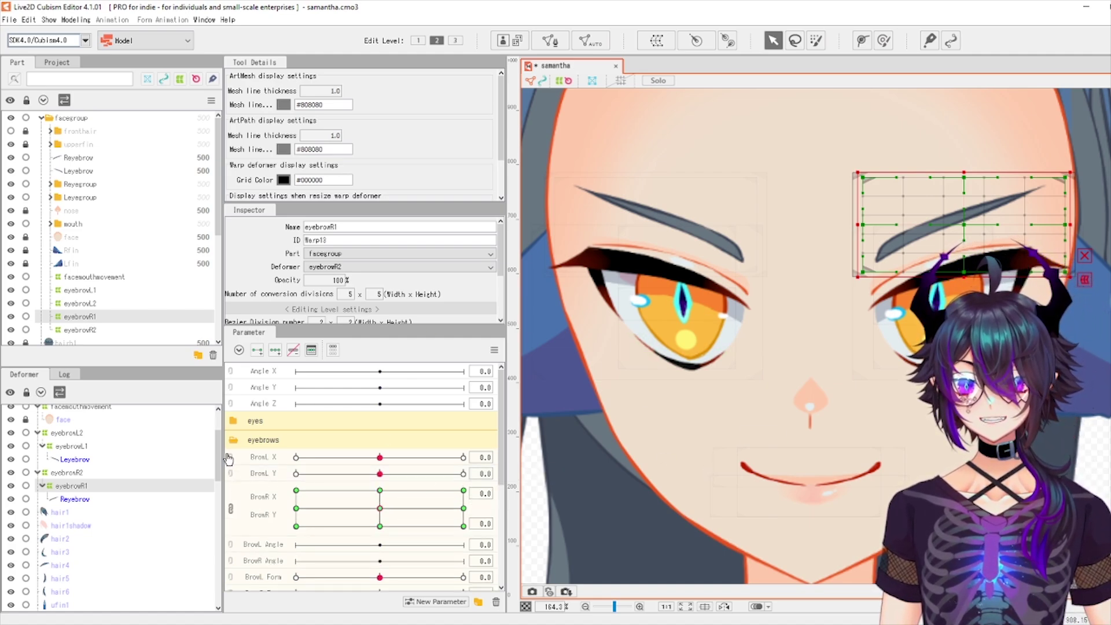
left_click(229, 459)
mouse_move(380, 475)
left_mouse_down()
mouse_move(267, 453)
mouse_move(317, 476)
mouse_move(333, 458)
mouse_move(319, 458)
mouse_move(519, 439)
mouse_move(408, 417)
mouse_move(398, 494)
mouse_move(267, 454)
mouse_move(422, 468)
mouse_move(259, 463)
mouse_move(441, 471)
mouse_move(359, 479)
mouse_move(384, 482)
left_mouse_up()
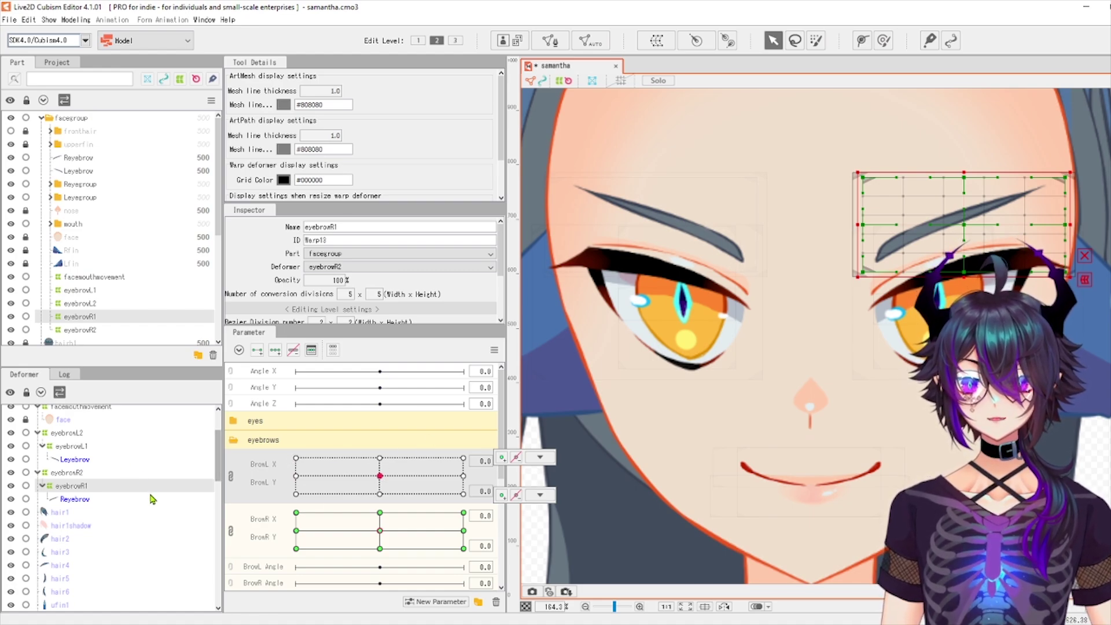
Synthesize corners for the eyebrowL1 deformer on BrowL X and BrowL Y, and test the combined parameter before returning it to its center
left_click(72, 445)
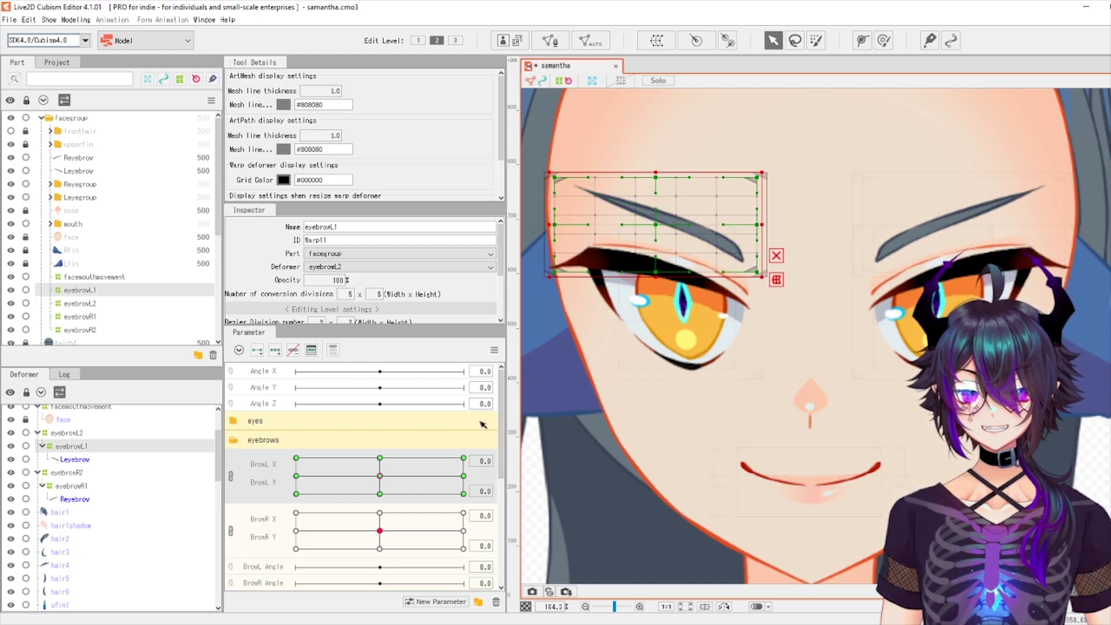
left_click(495, 350)
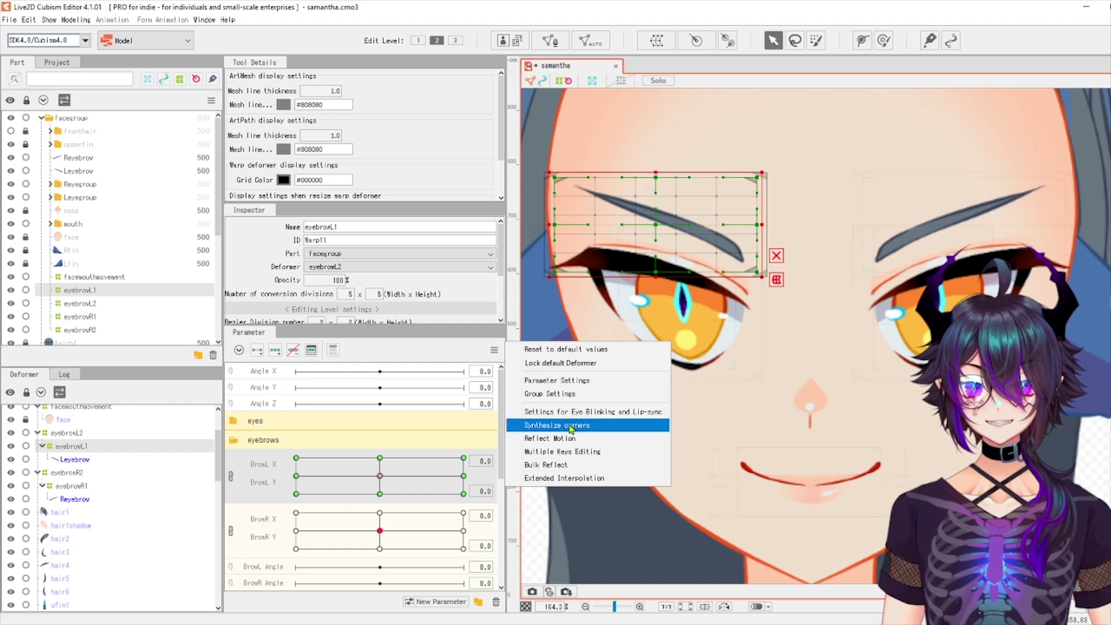
left_click(572, 426)
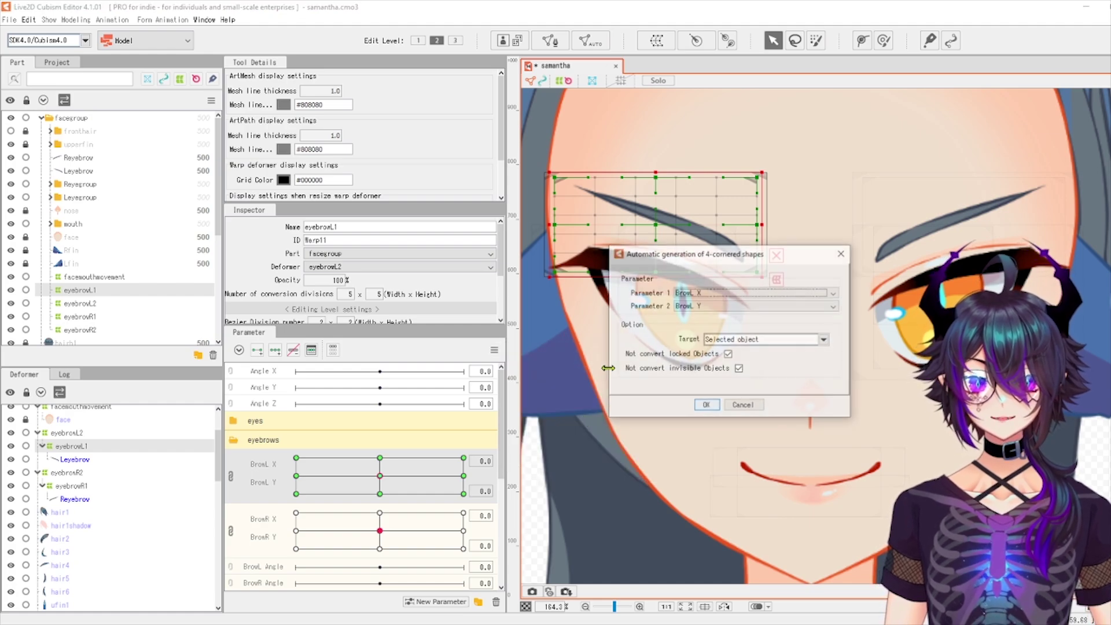
left_click(706, 407)
left_click(381, 494)
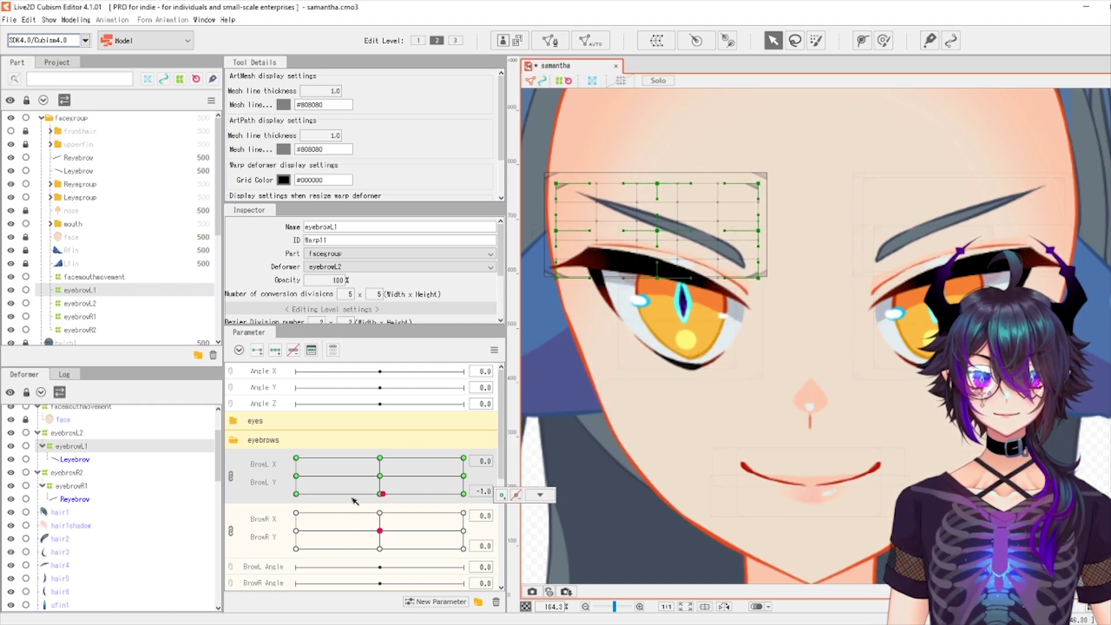
left_click_drag(382, 494, 410, 461)
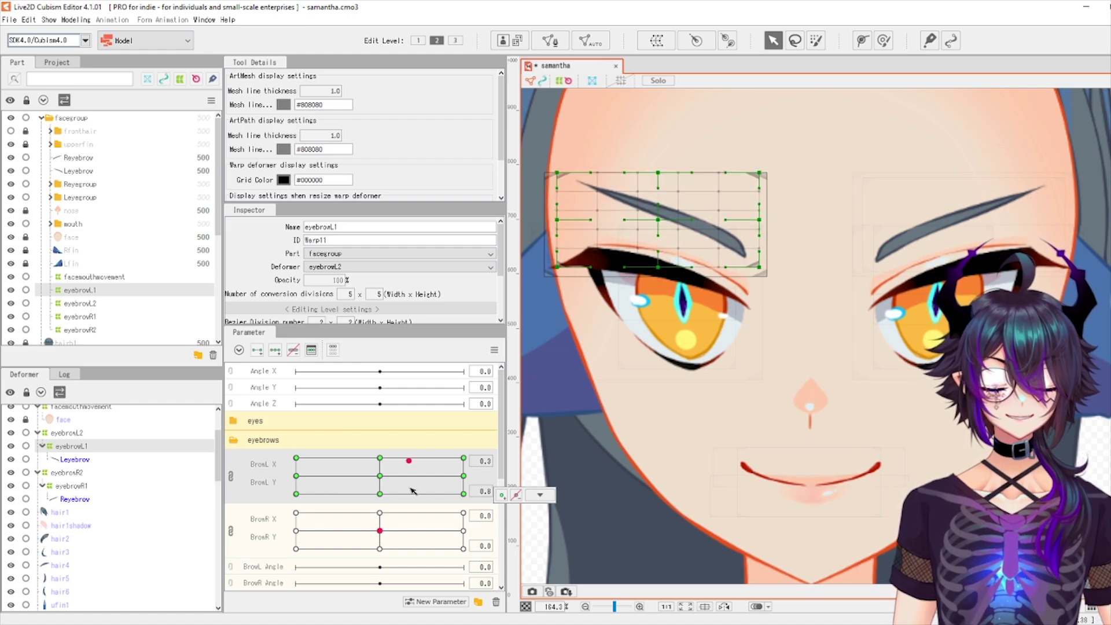
left_click(379, 476)
left_click_drag(874, 223, 607, 291)
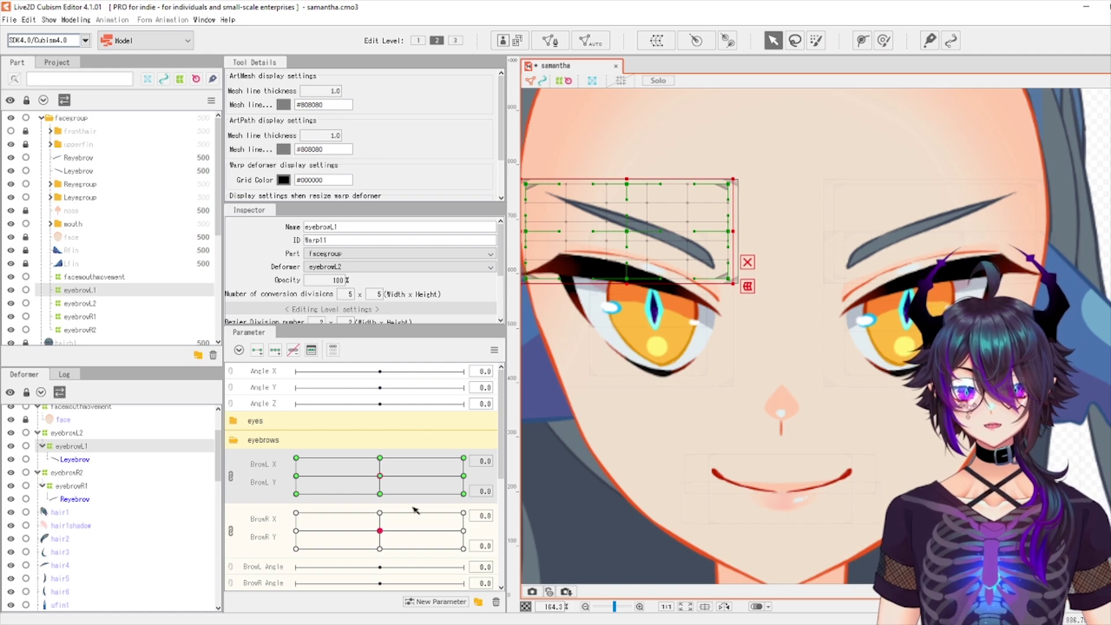
Unlink BrowL X from BrowL Y, preview BrowL Y at 1.0 and -1.0, and return it to 0.0
left_click(232, 476)
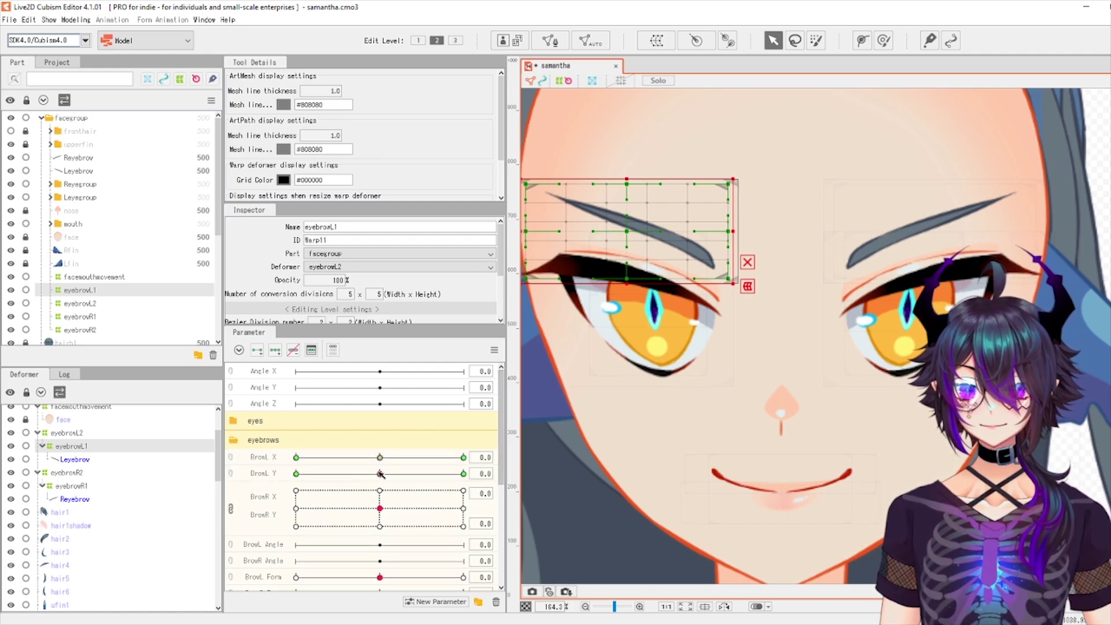
left_click_drag(383, 475, 396, 475)
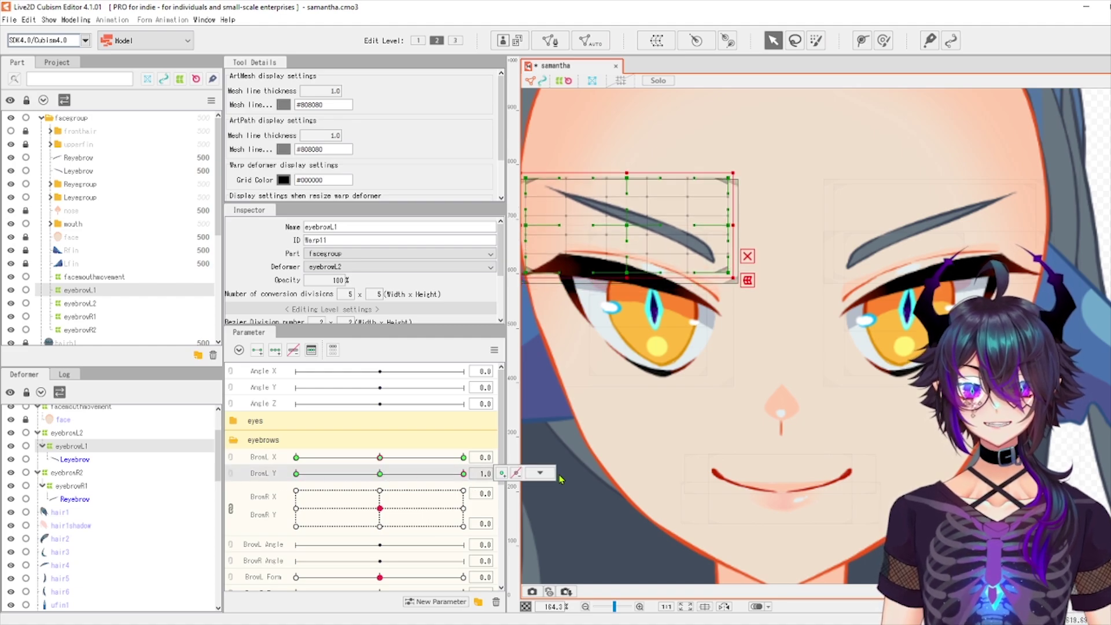
left_click(483, 473)
type("-1")
key("Return")
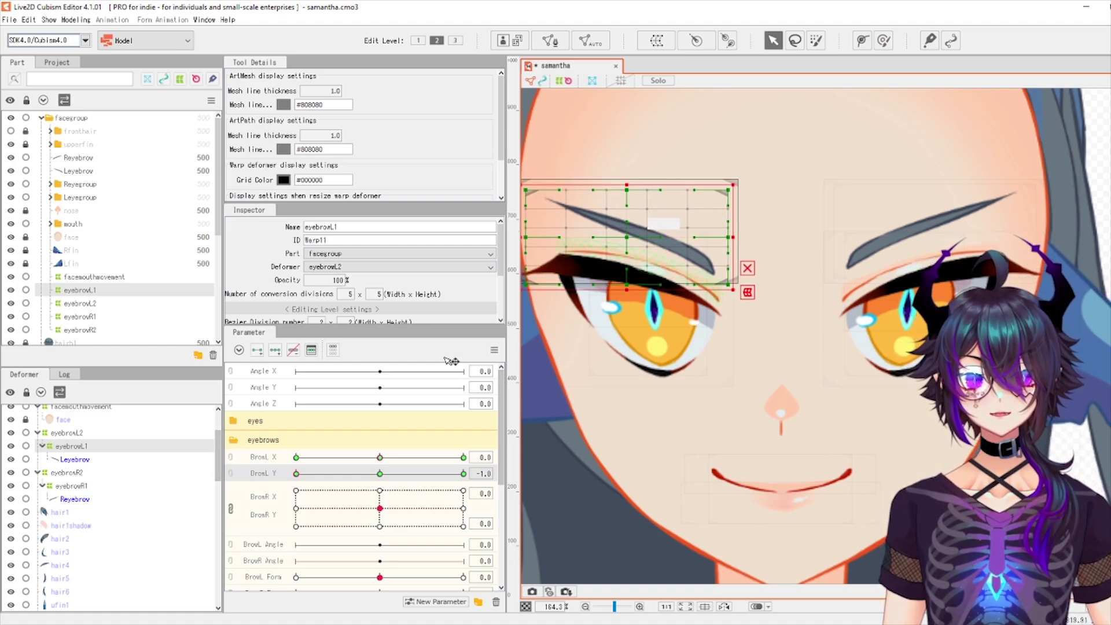
left_click(381, 473)
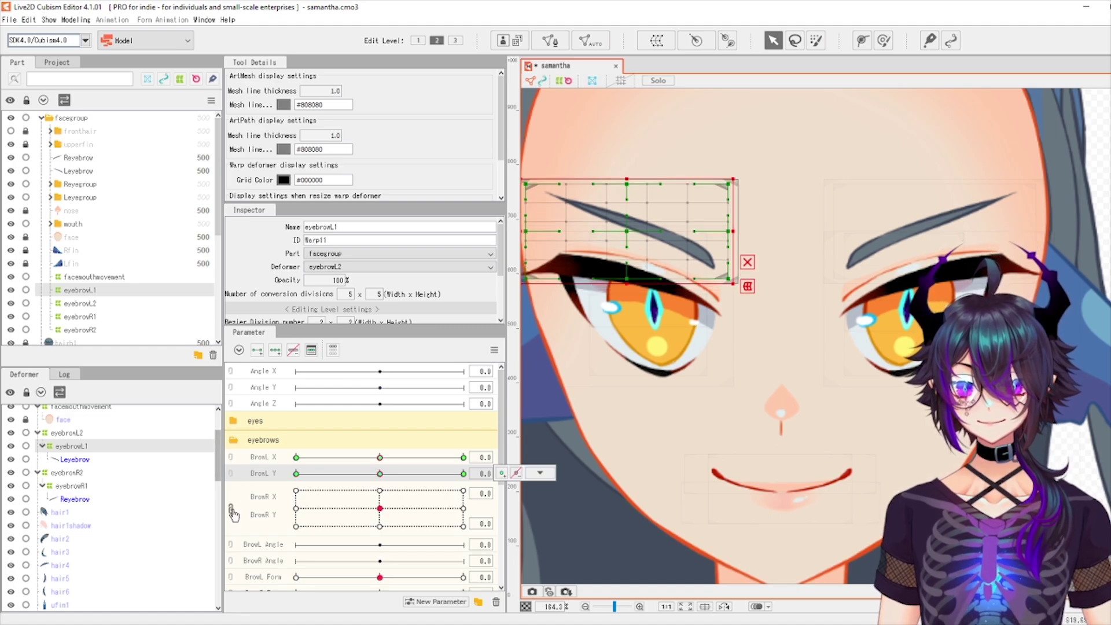
Select the eyebrowL1 deformer and move it slightly further down at BrowL Y -1.0
left_click(867, 259)
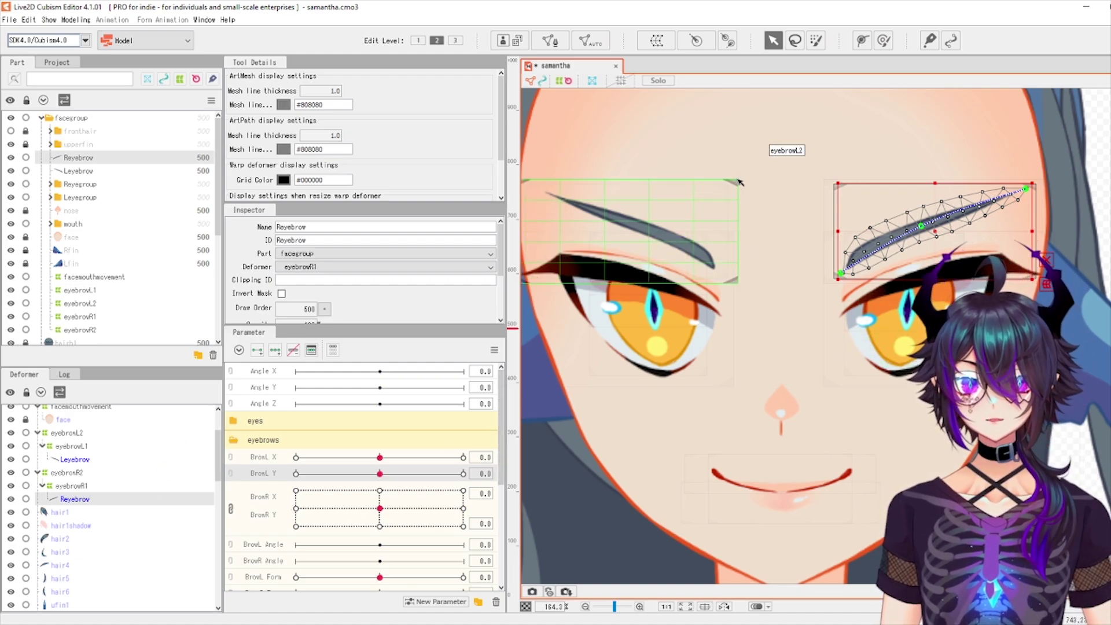
left_click(81, 447)
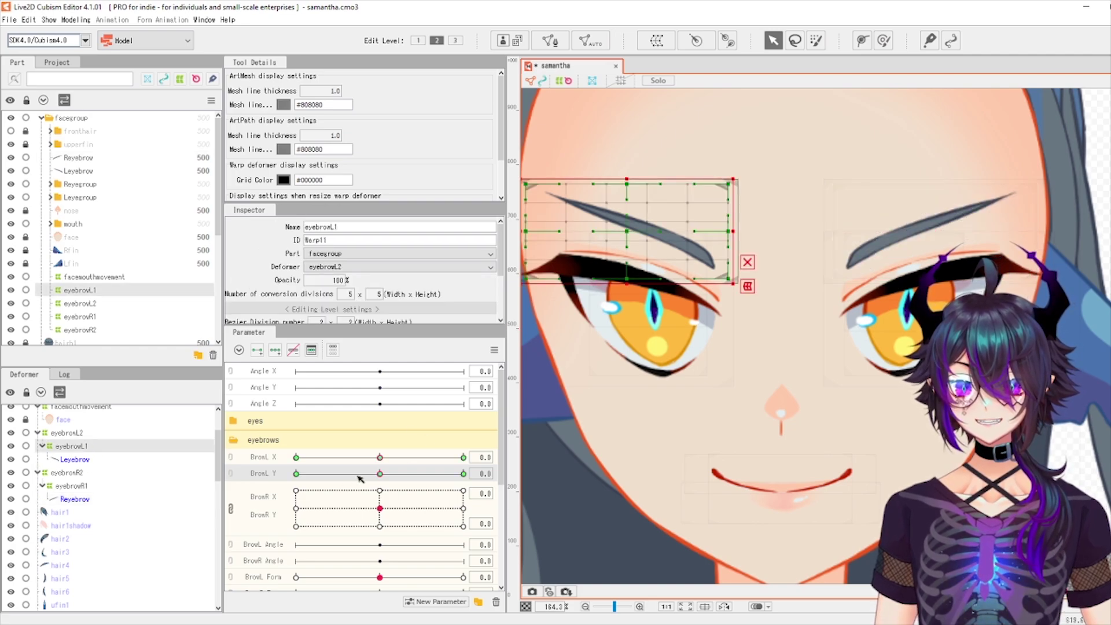
left_click_drag(377, 475, 212, 464)
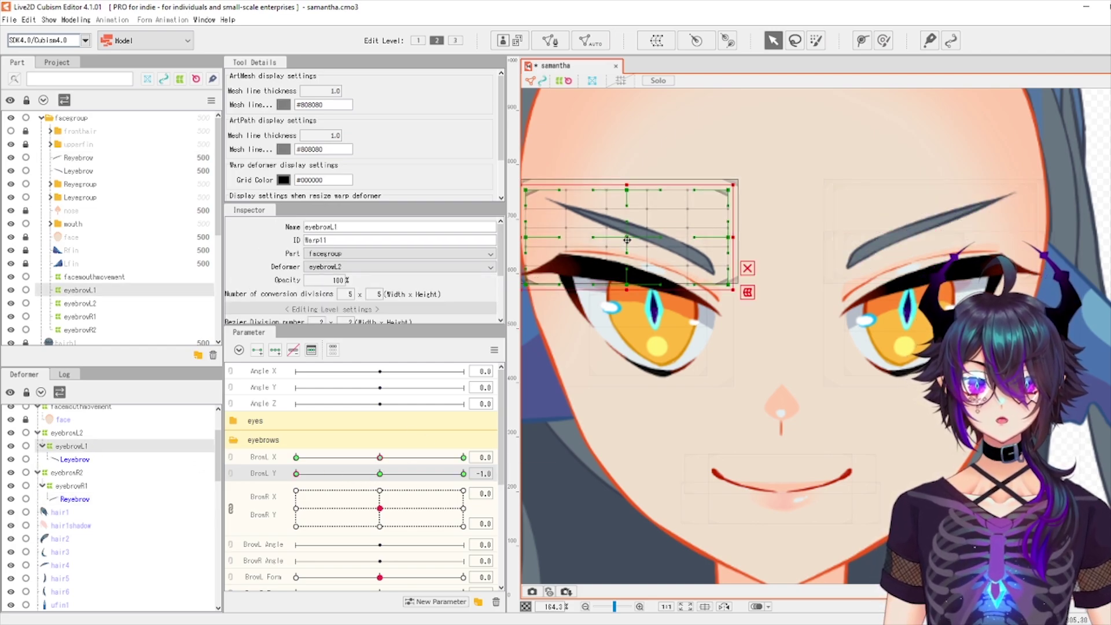
left_click_drag(627, 240, 629, 246)
key("Down")
key("Down")
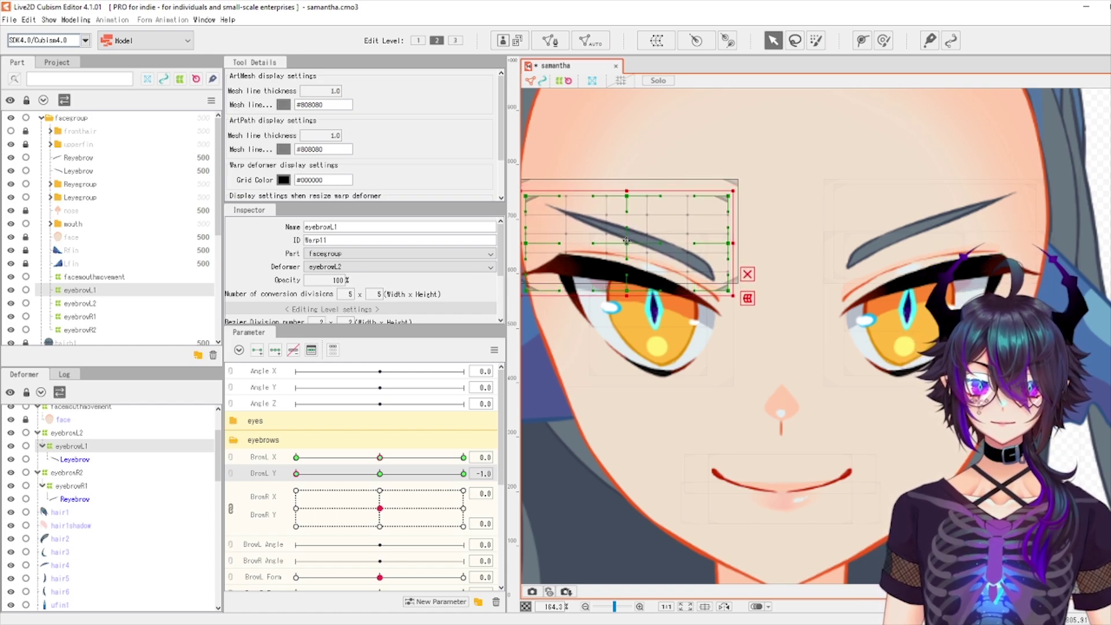
At BrowL Y 1.0, nudge the eyebrowL1 deformer slightly further up, and return the parameter to 0.0
left_click(464, 474)
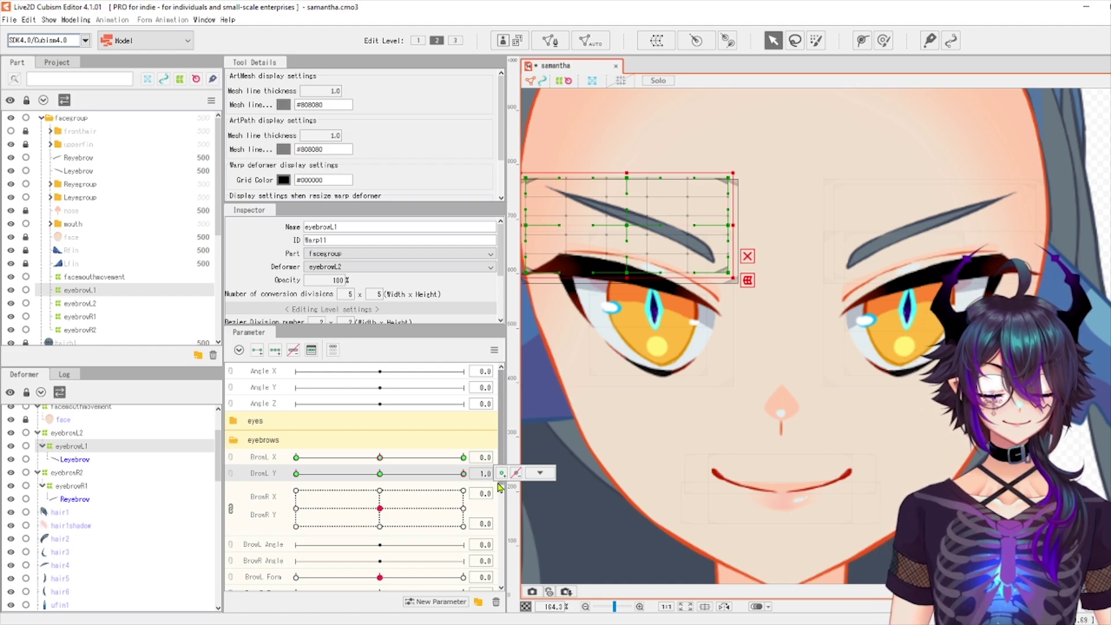
key("Up")
key("Up")
key("Up")
key("Up")
key("Up")
key("Up")
key("Up")
key("Up")
key("Up")
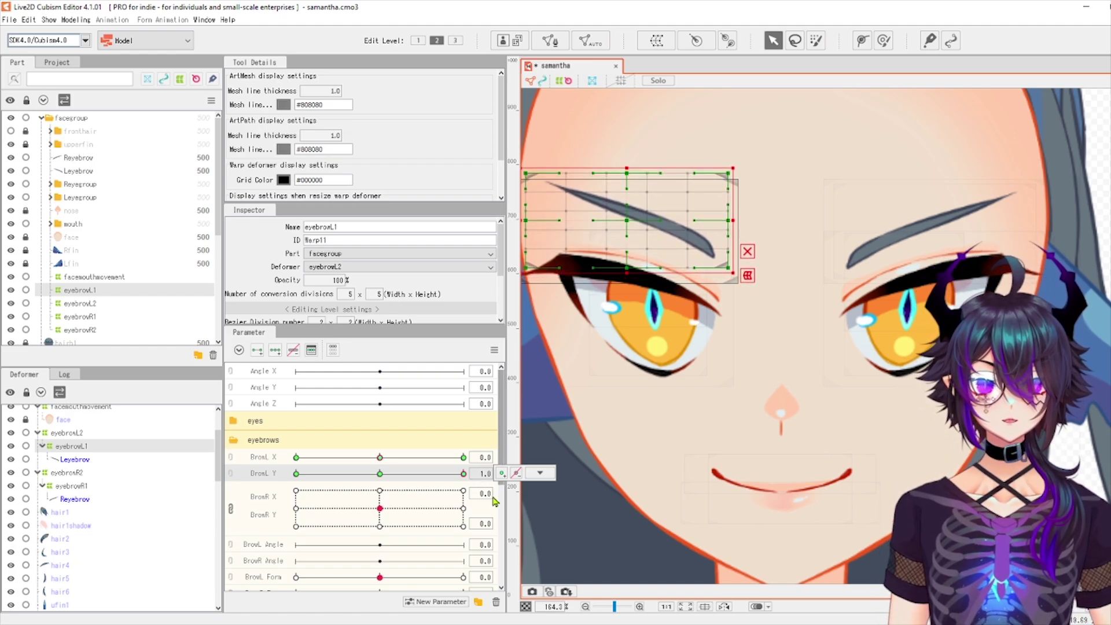
left_click(379, 473)
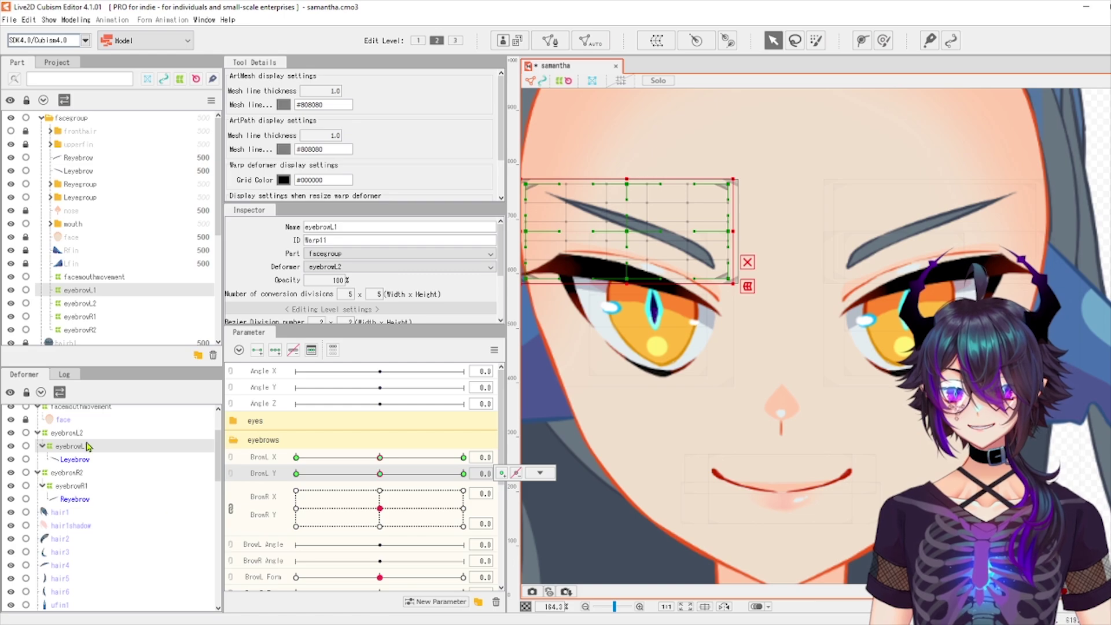
Check the eyebrowR1 deformer's position at BrowR Y -1.0 and 1.0, and return the parameter to 0.0
left_click(84, 486)
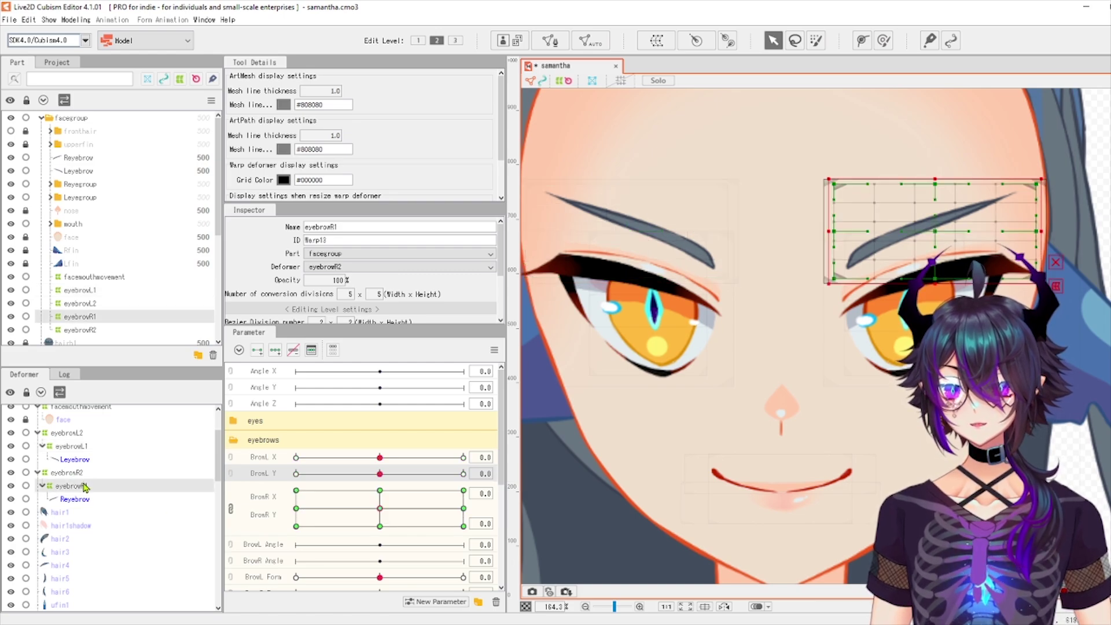
left_click(387, 528)
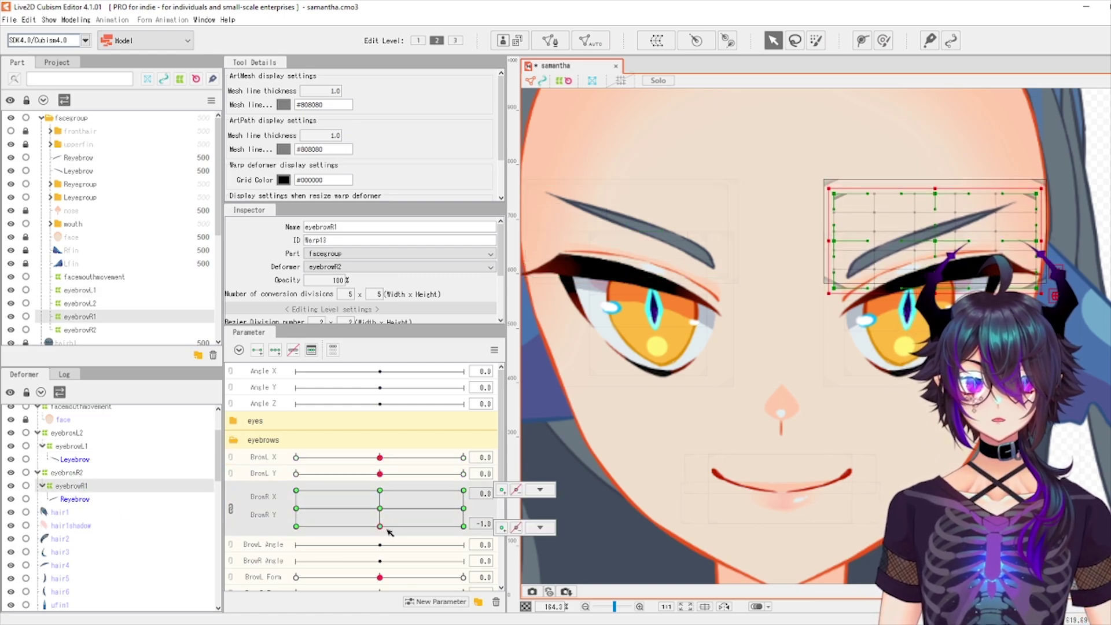
left_click(380, 491)
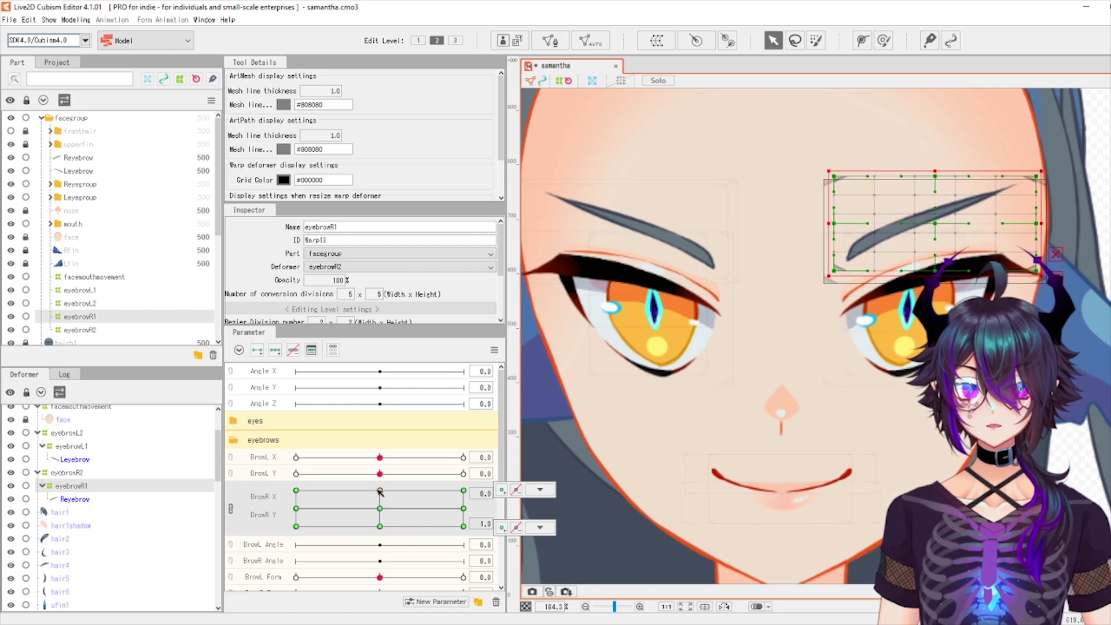
left_click(380, 508)
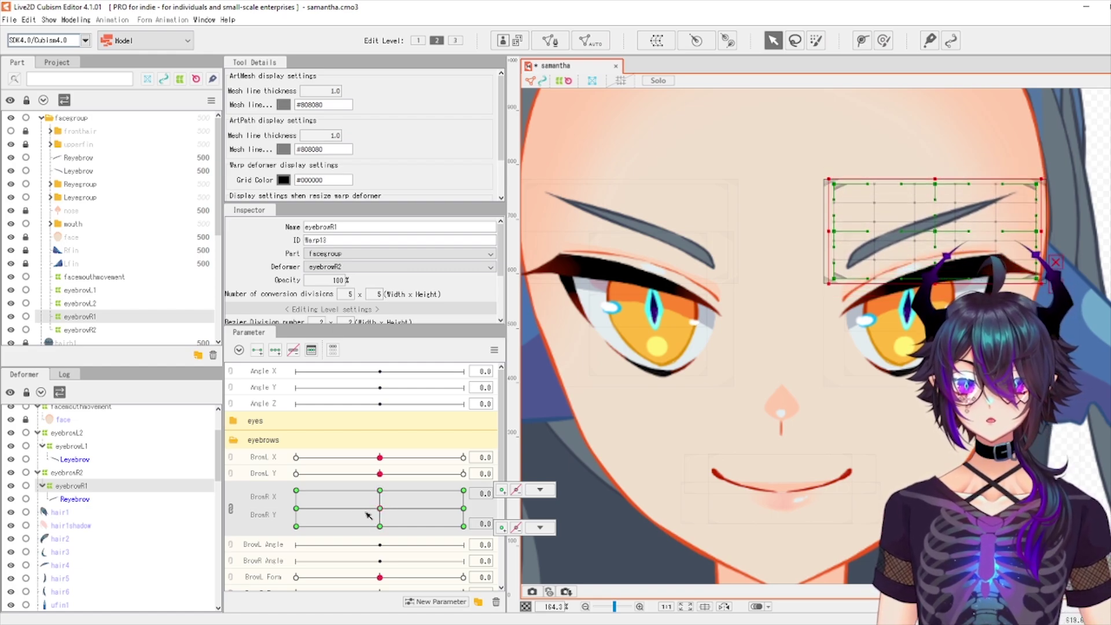
Link BrowL X with BrowL Y again, synthesize corners for the eyebrowL1 deformer as the selected object, and test the combined movement
left_click(232, 465)
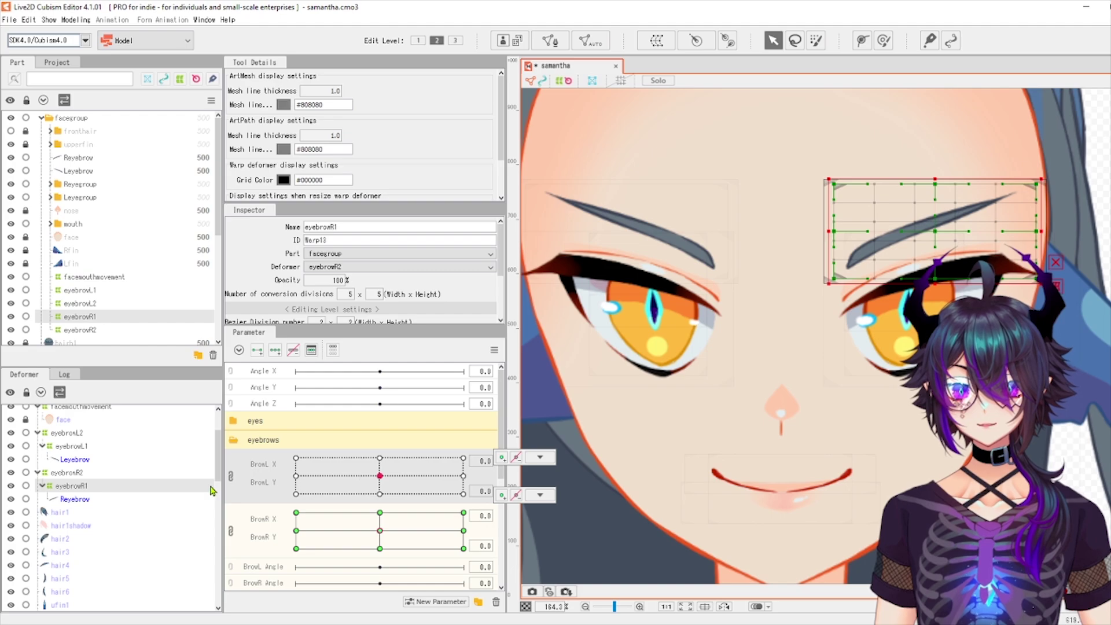
left_click(86, 448)
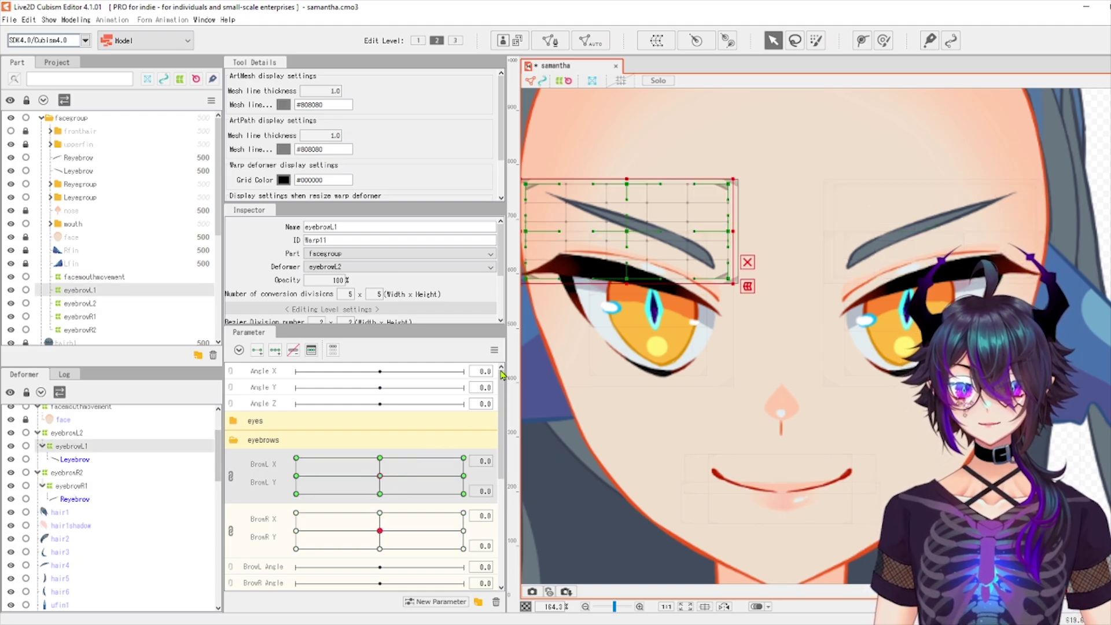
left_click(495, 350)
left_click(565, 435)
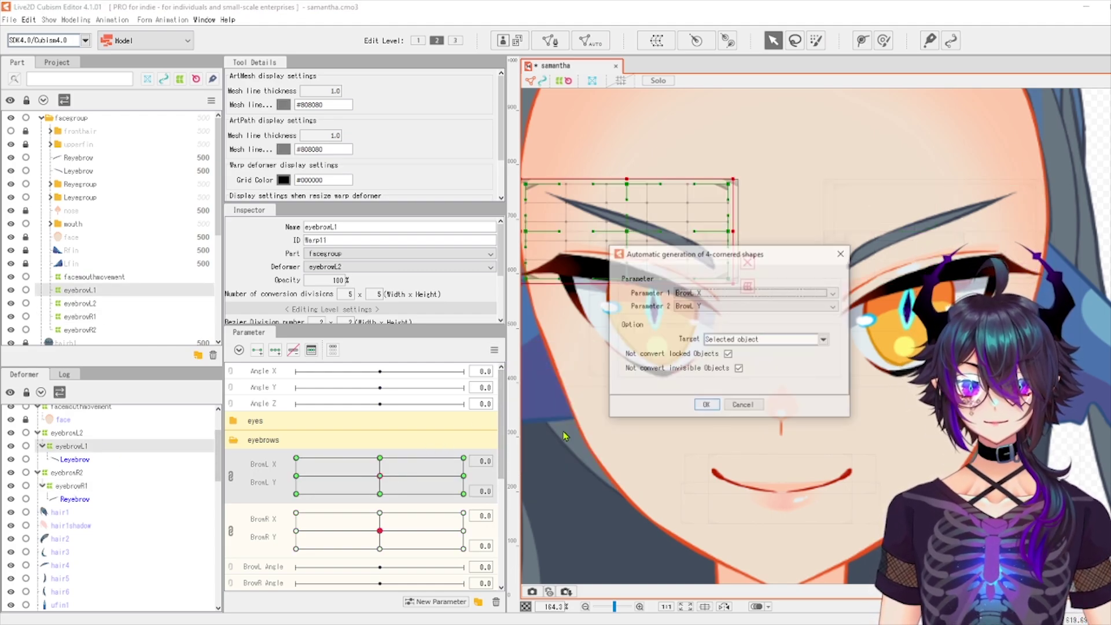
left_click(706, 404)
mouse_move(380, 476)
left_mouse_down()
mouse_move(339, 483)
mouse_move(380, 476)
left_mouse_up()
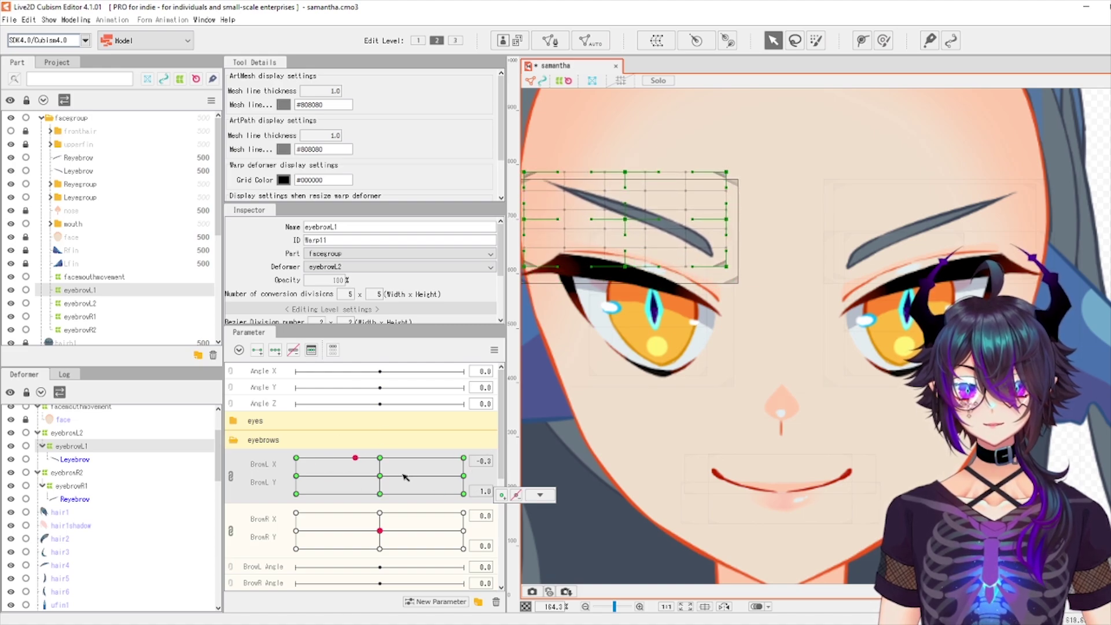
Synthesize corners for the eyebrowR1 deformer on BrowR X and BrowR Y, and test the combined movement
left_click(380, 531)
left_click(86, 487)
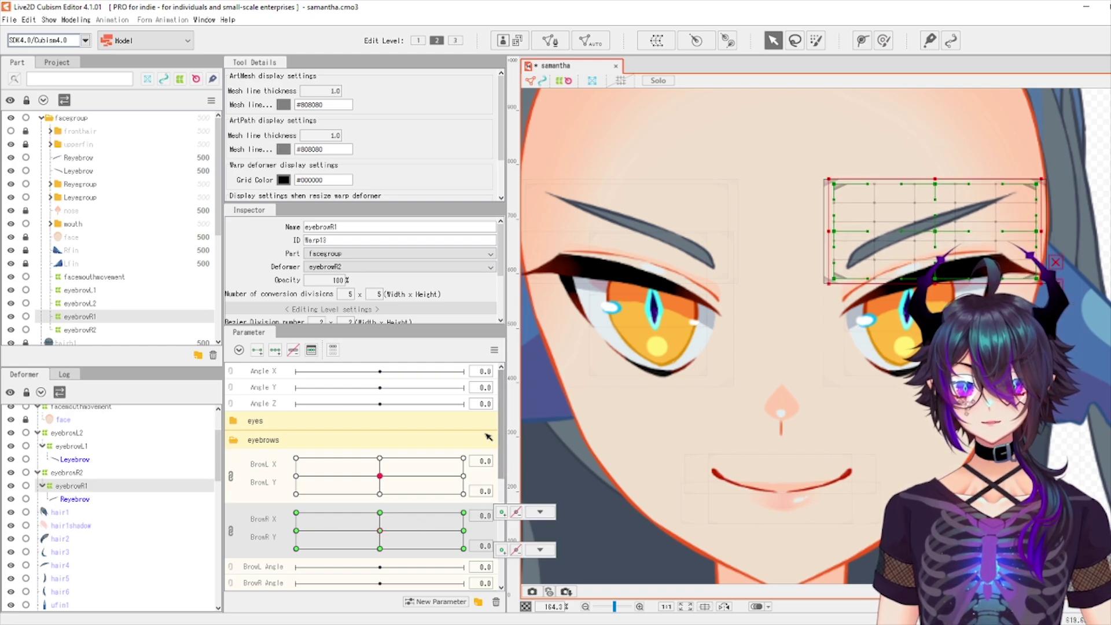
left_click(494, 349)
left_click(579, 433)
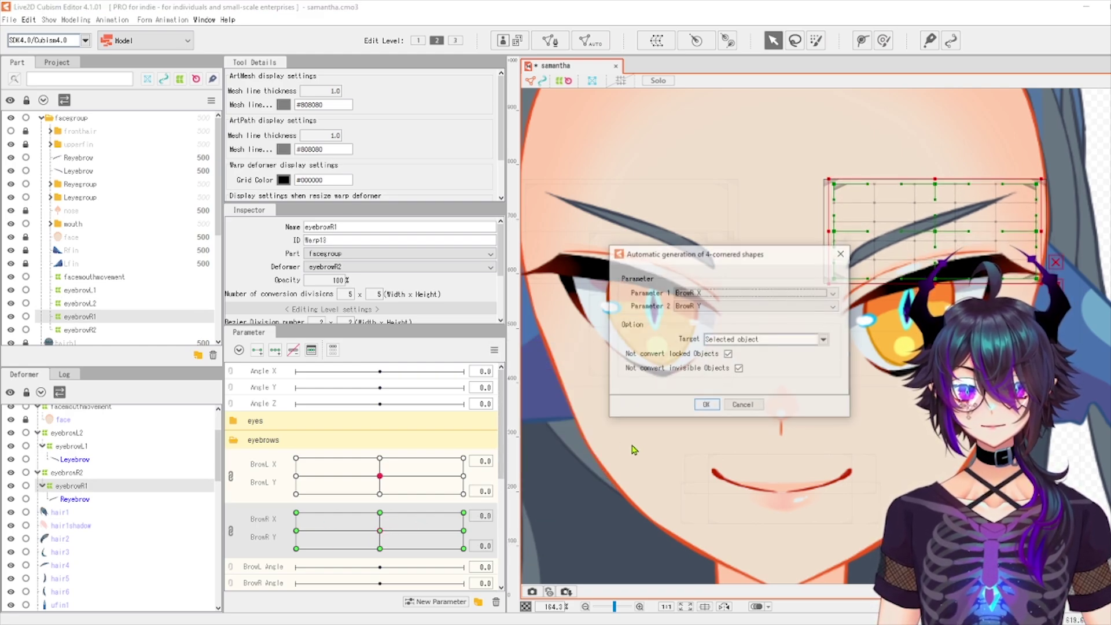
left_click(706, 404)
left_click_drag(378, 530, 408, 548)
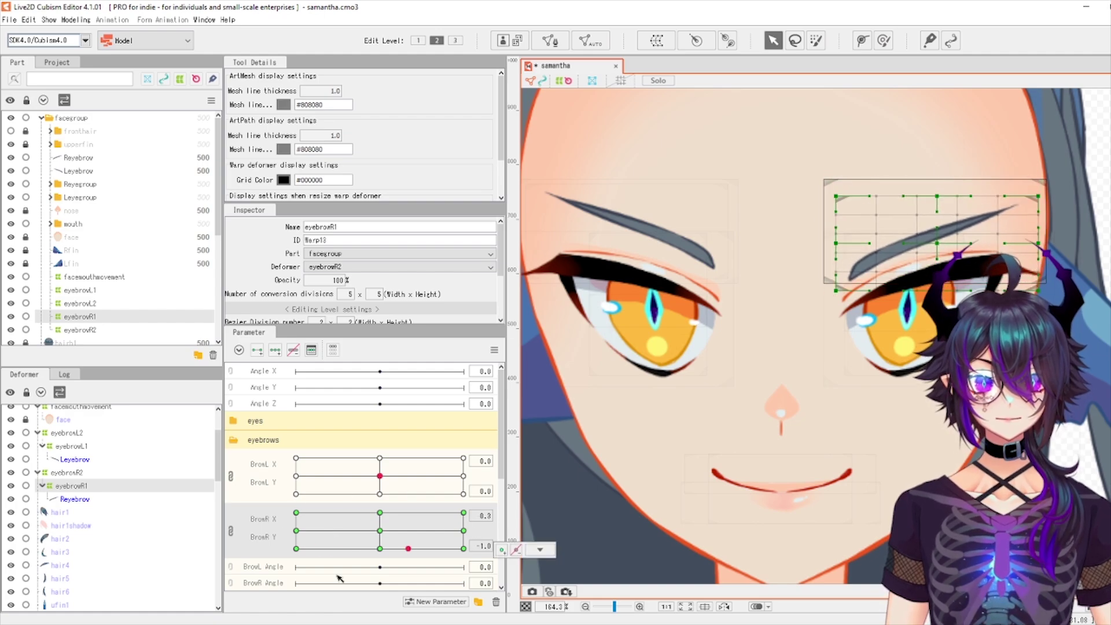
Return BrowR X and BrowR Y to 0.0 and deselect the eyebrowR1 deformer
left_click(380, 532)
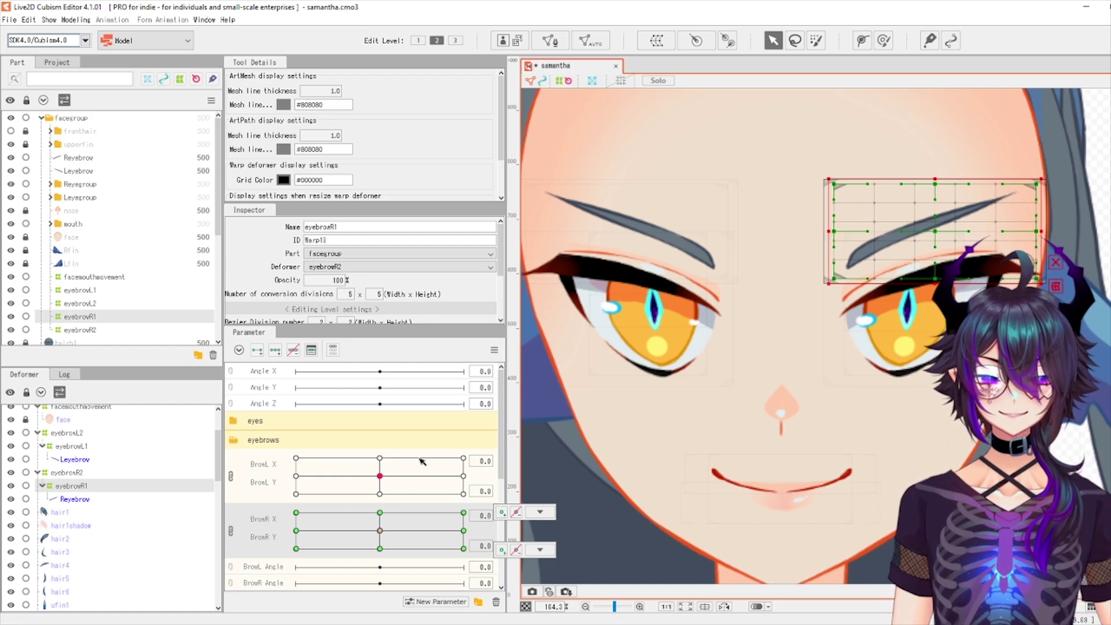
scroll(771, 316, "down", 3)
left_click(1006, 242)
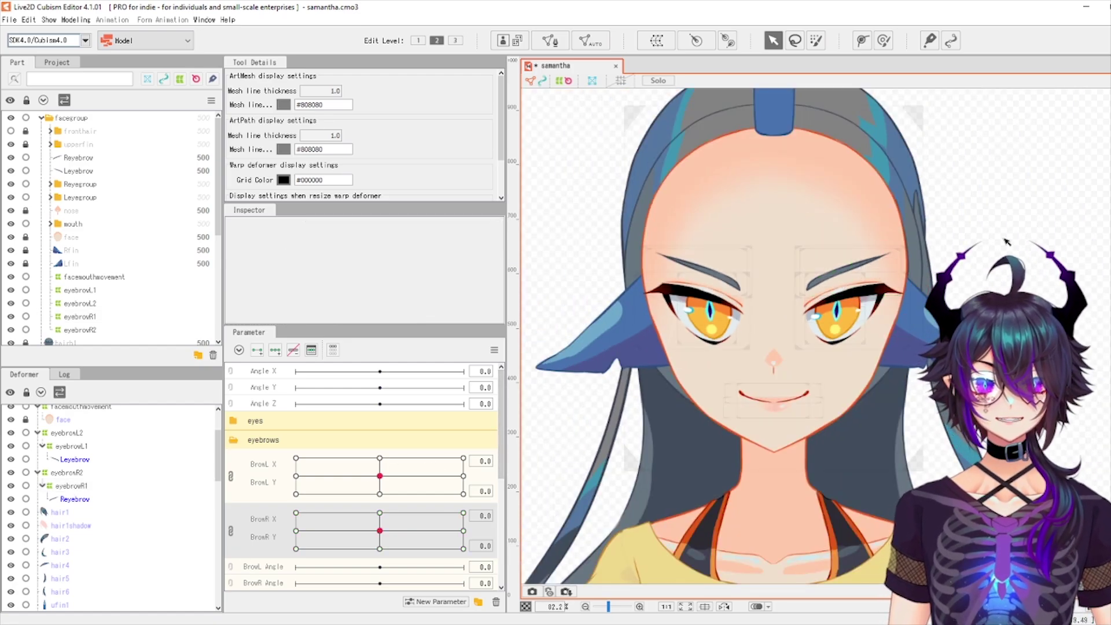
Select the eyebrowL2 deformer and add three keys to it on the BrowL Angle parameter
scroll(779, 328, "down", 2)
left_click_drag(779, 327, 747, 258)
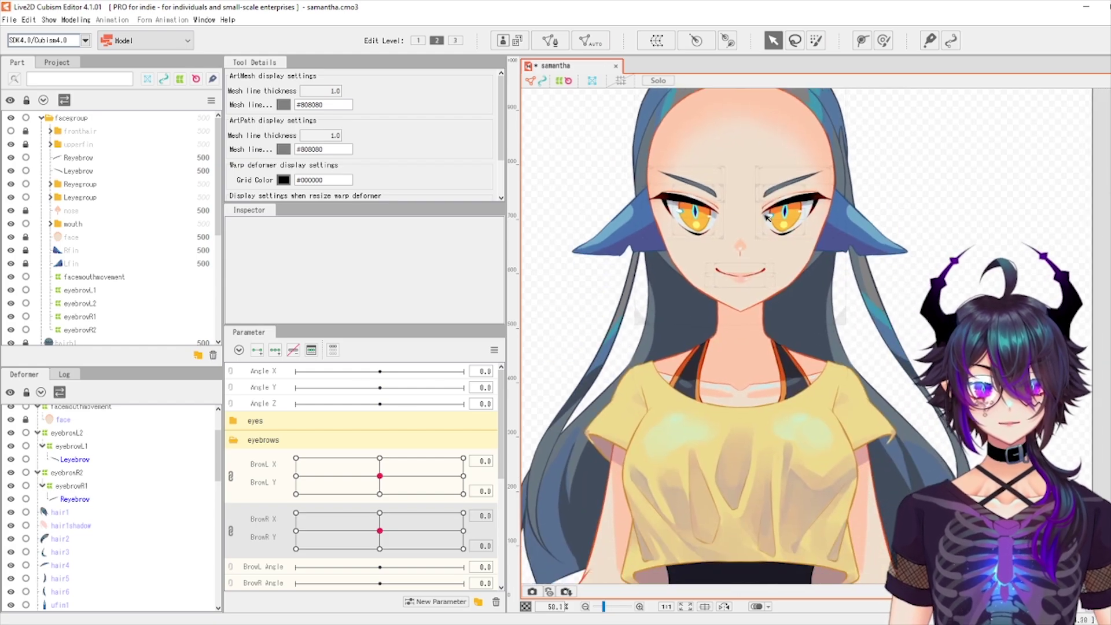
scroll(739, 255, "up", 2)
scroll(311, 506, "down", 2)
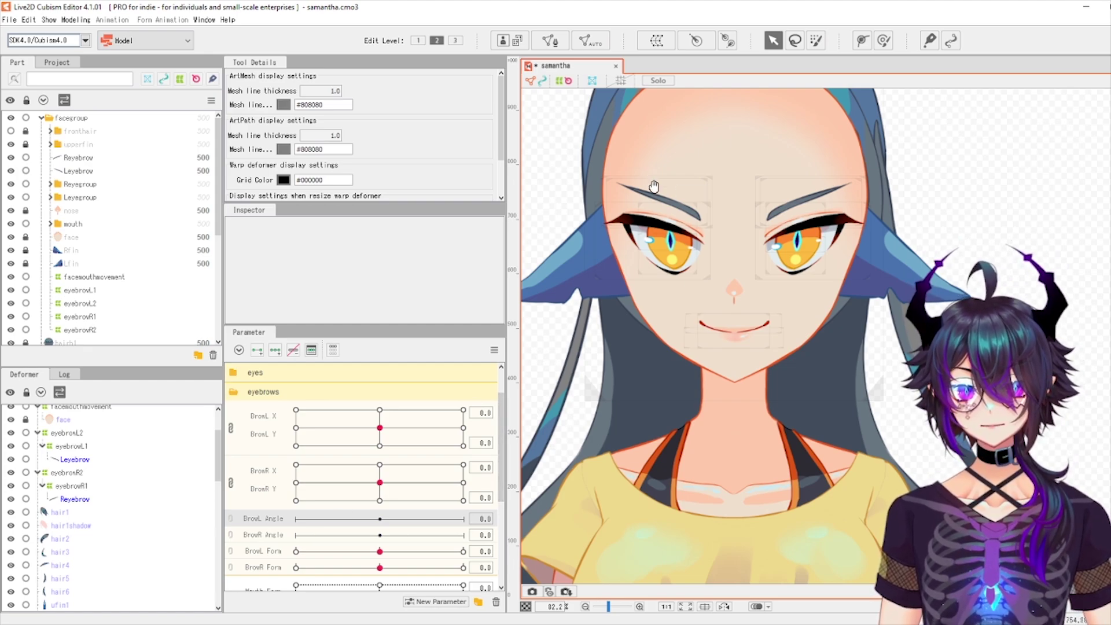
scroll(666, 182, "up", 3)
left_click_drag(680, 177, 686, 211)
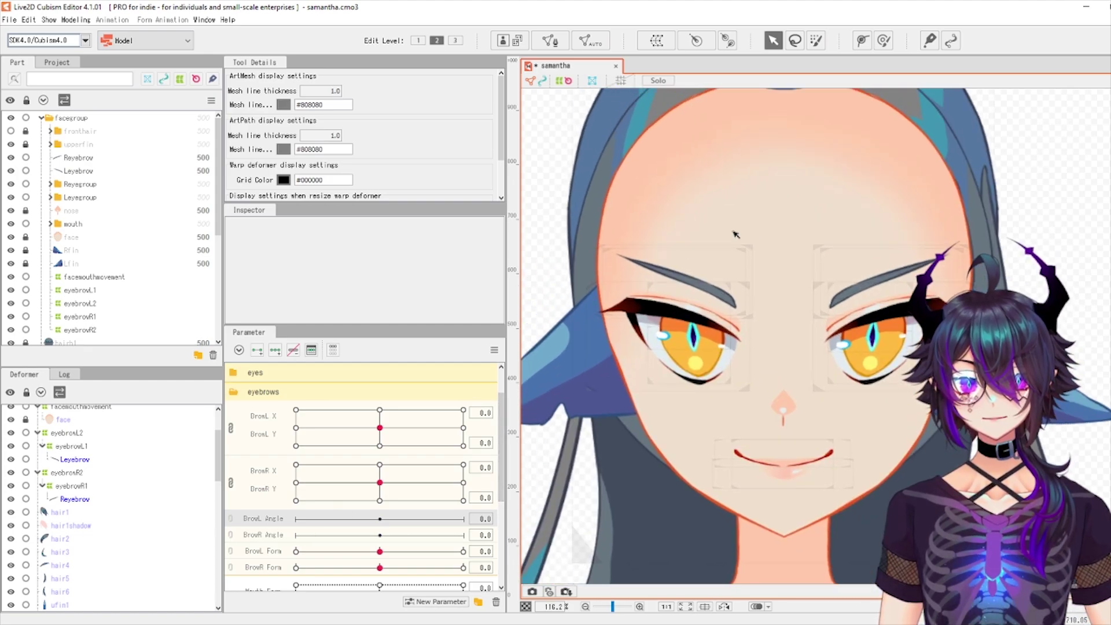
left_click(756, 253)
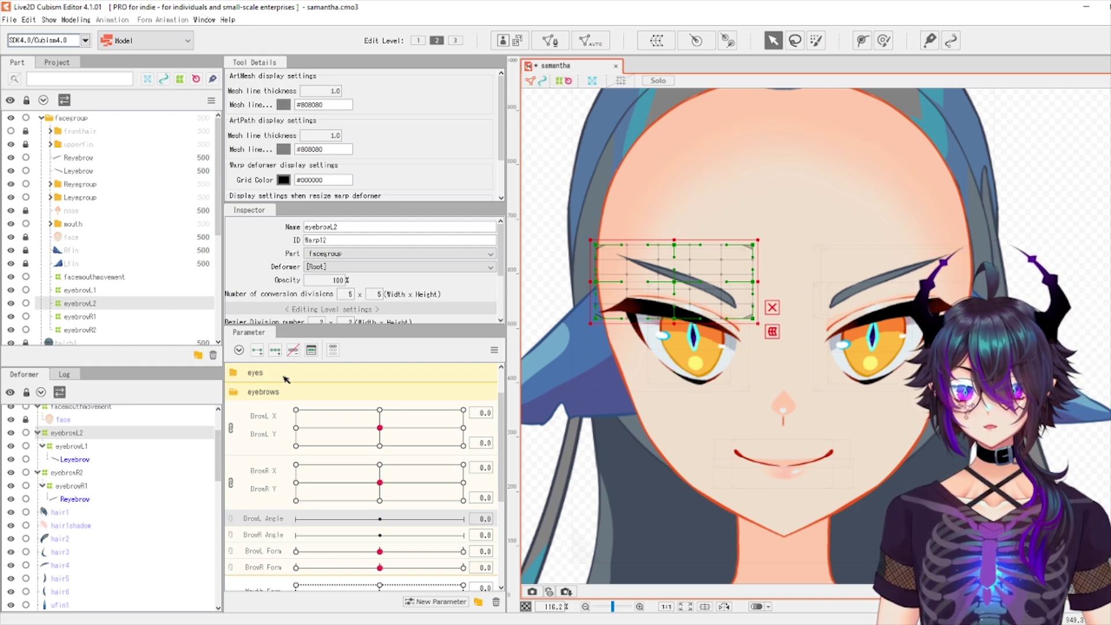
left_click(232, 526)
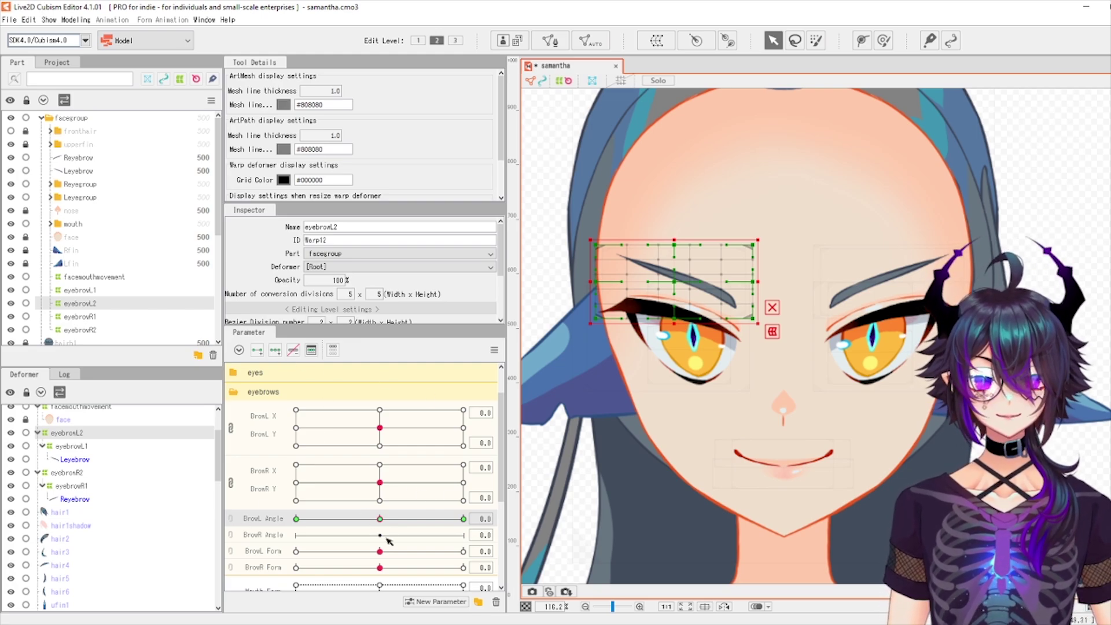
Rotate the eyebrowL2 deformer to lower the brow's inner end at BrowL Angle -1.0 and raise it at 1.0
left_click_drag(381, 519, 296, 520)
scroll(617, 268, "up", 3)
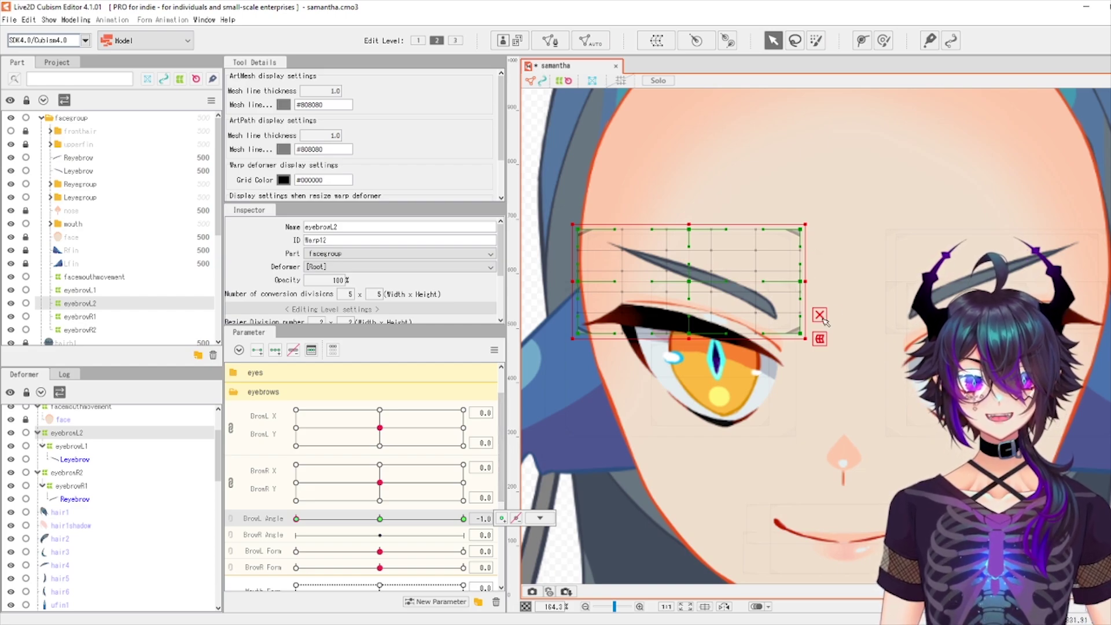
left_click_drag(812, 219, 835, 241)
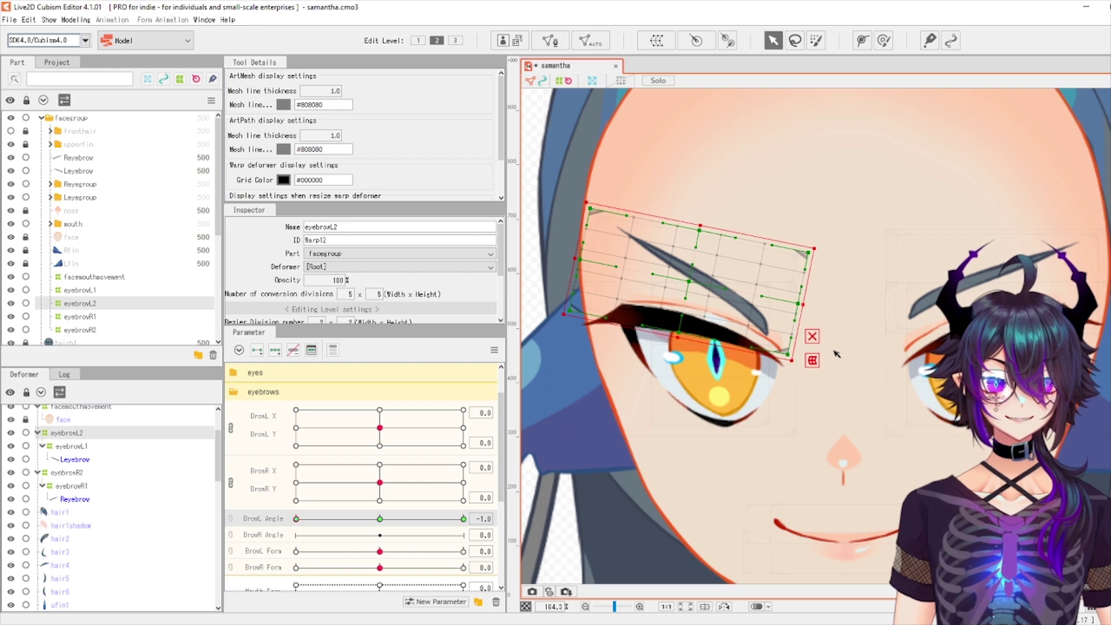
key("ctrl+z")
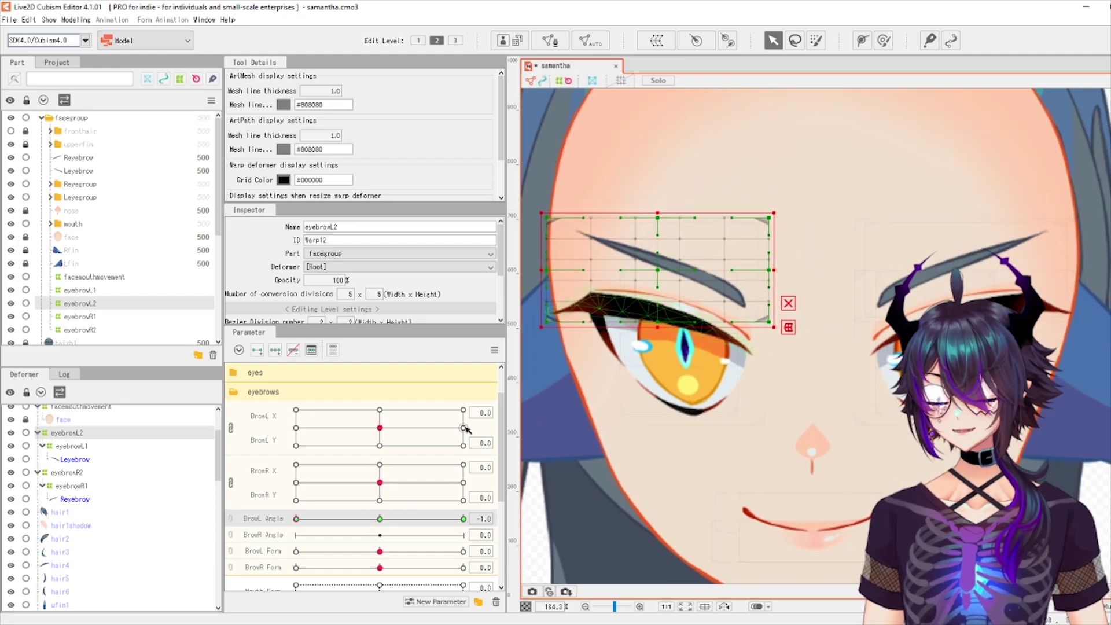
key("ctrl+y")
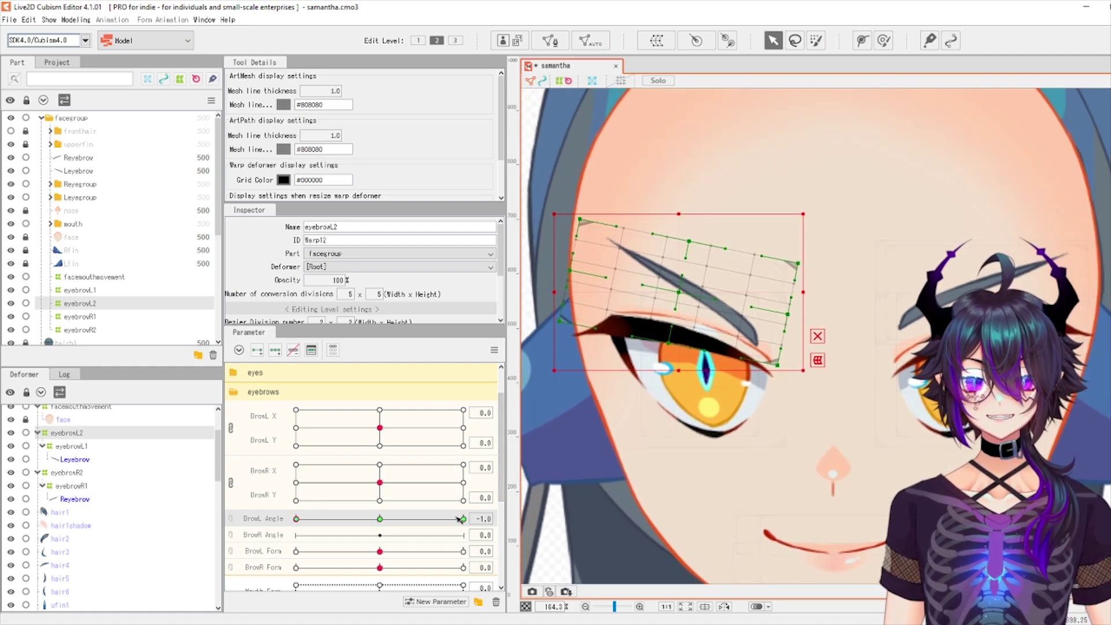
left_click(463, 519)
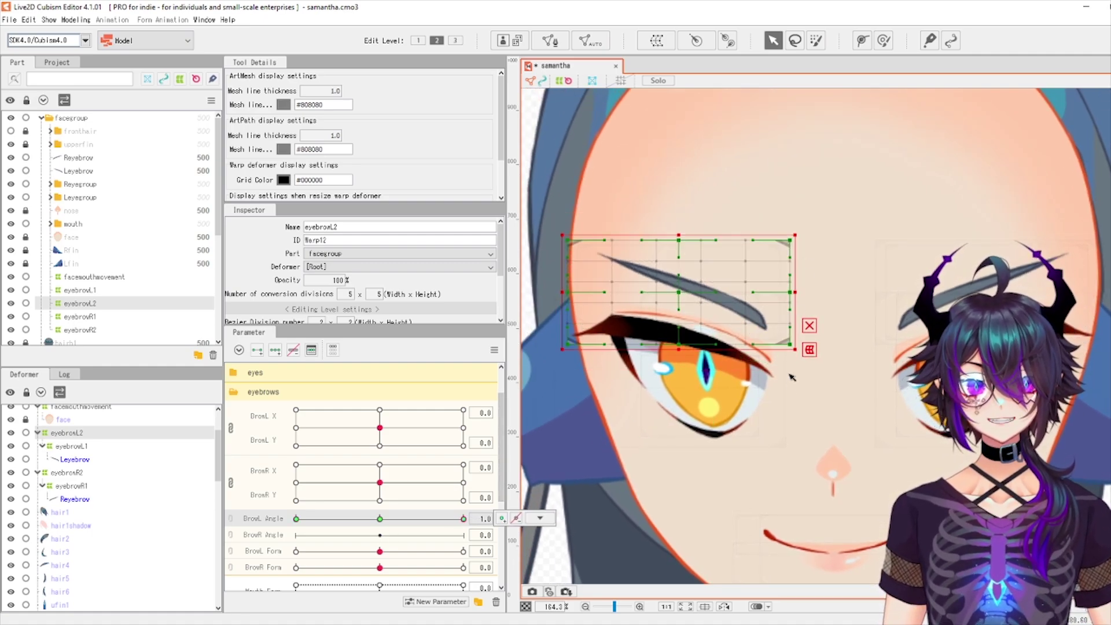
left_click_drag(791, 359, 803, 300)
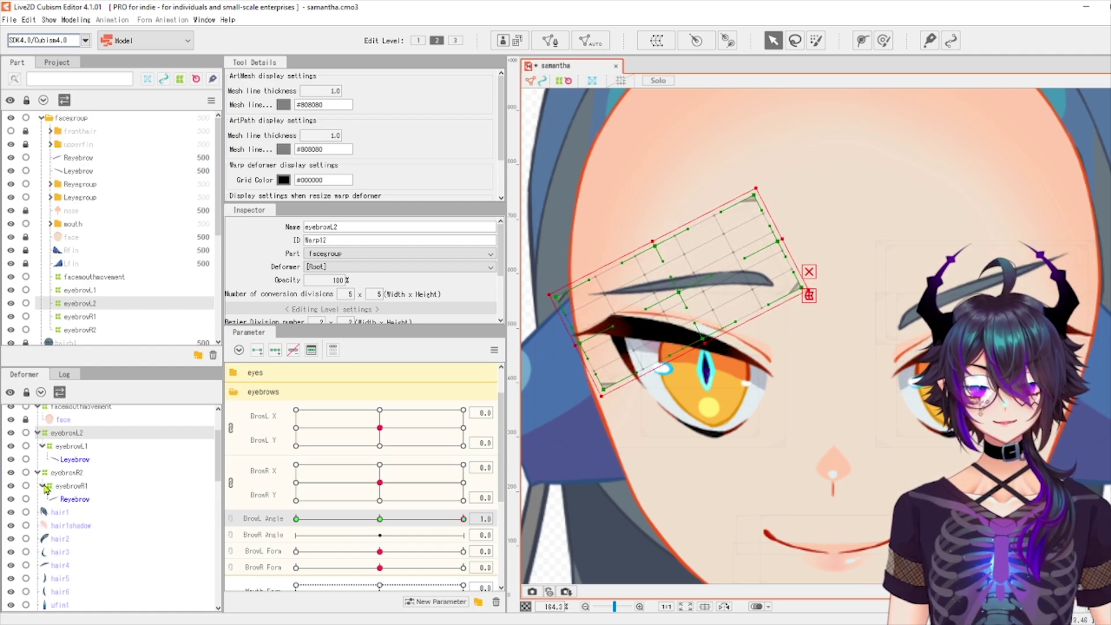
Add three keys on BrowR Angle to the eyebrowR2 deformer, and rotate it at 1.0 to raise the brow's inner end
left_click(77, 474)
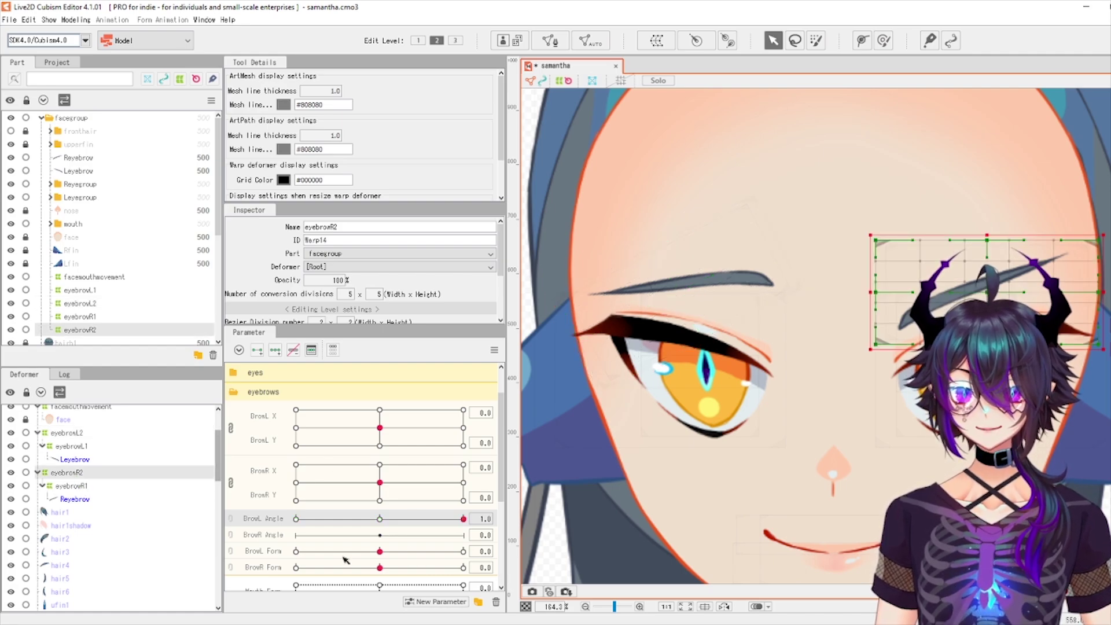
left_click(261, 537)
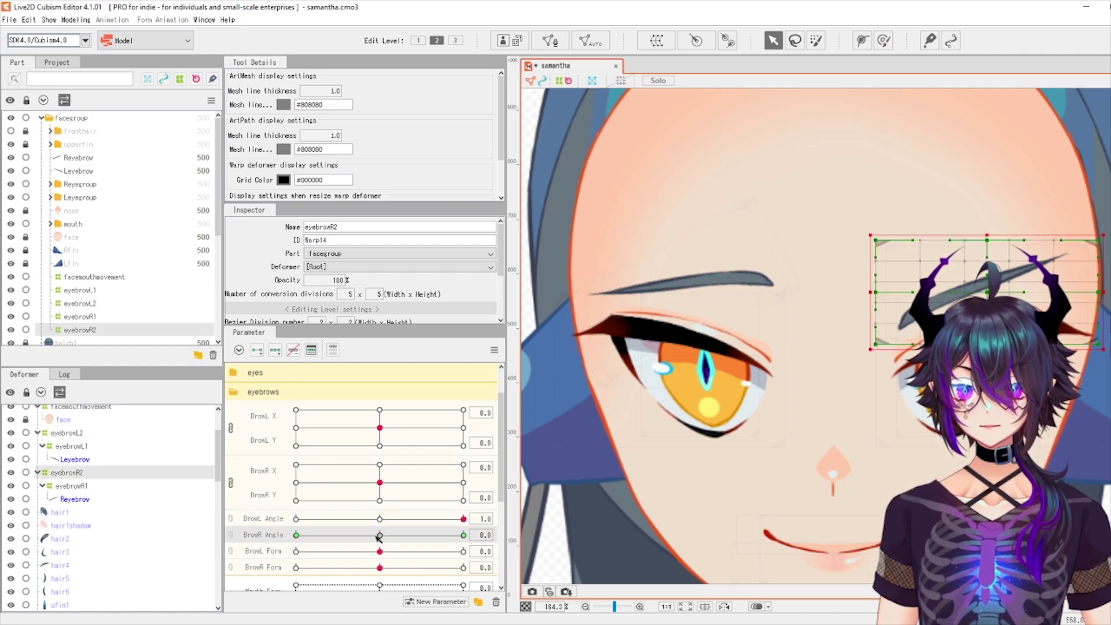
right_click(529, 526)
left_click(550, 533)
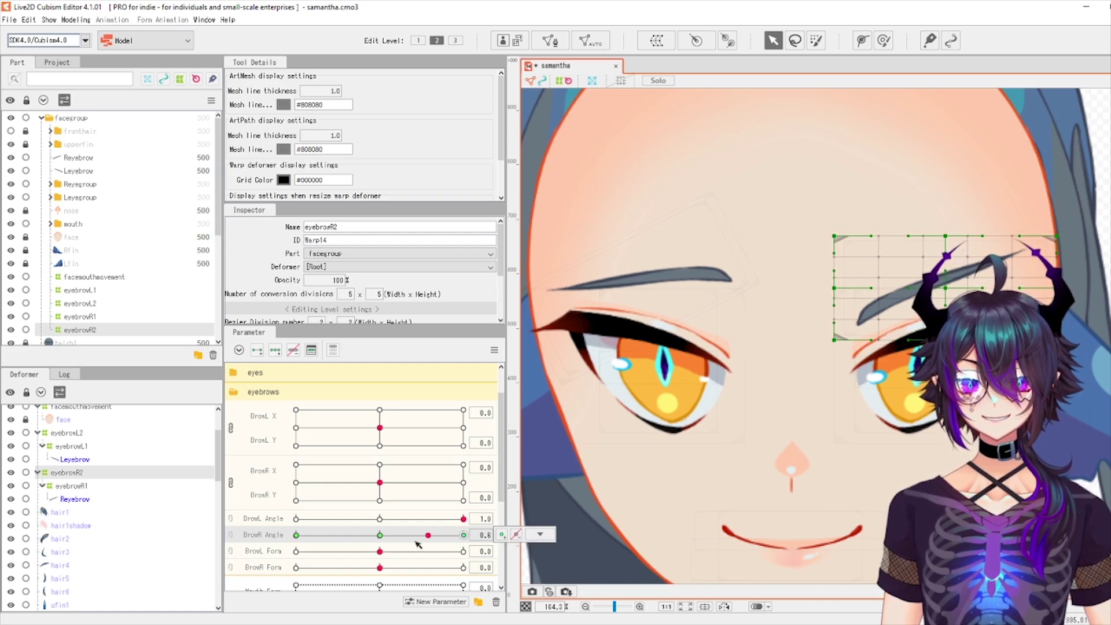
left_click(530, 535)
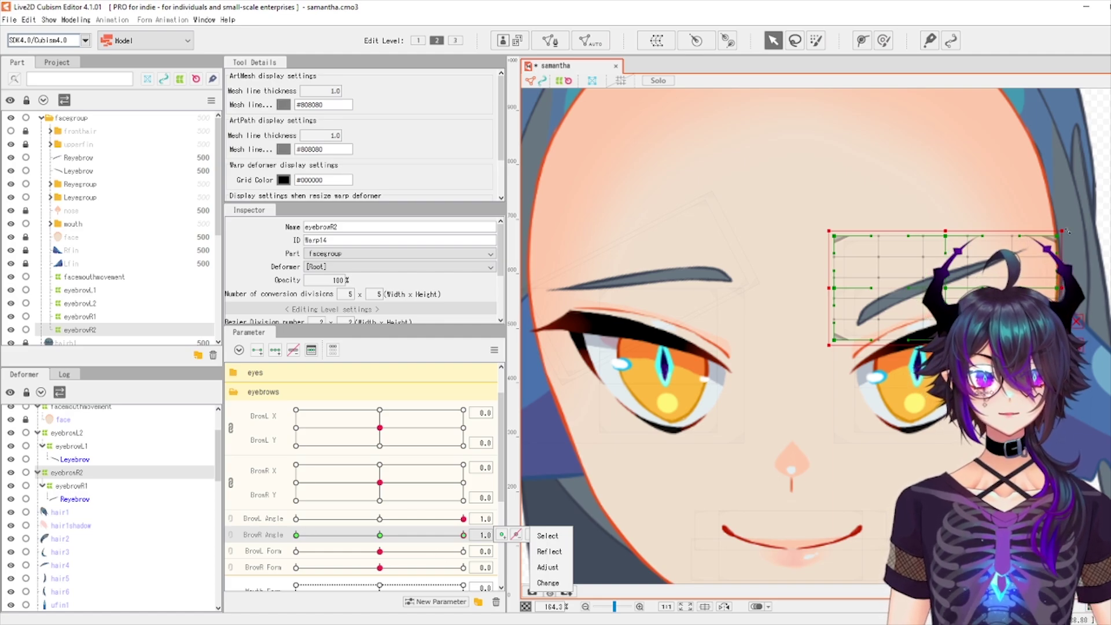
left_click_drag(1069, 229, 1089, 289)
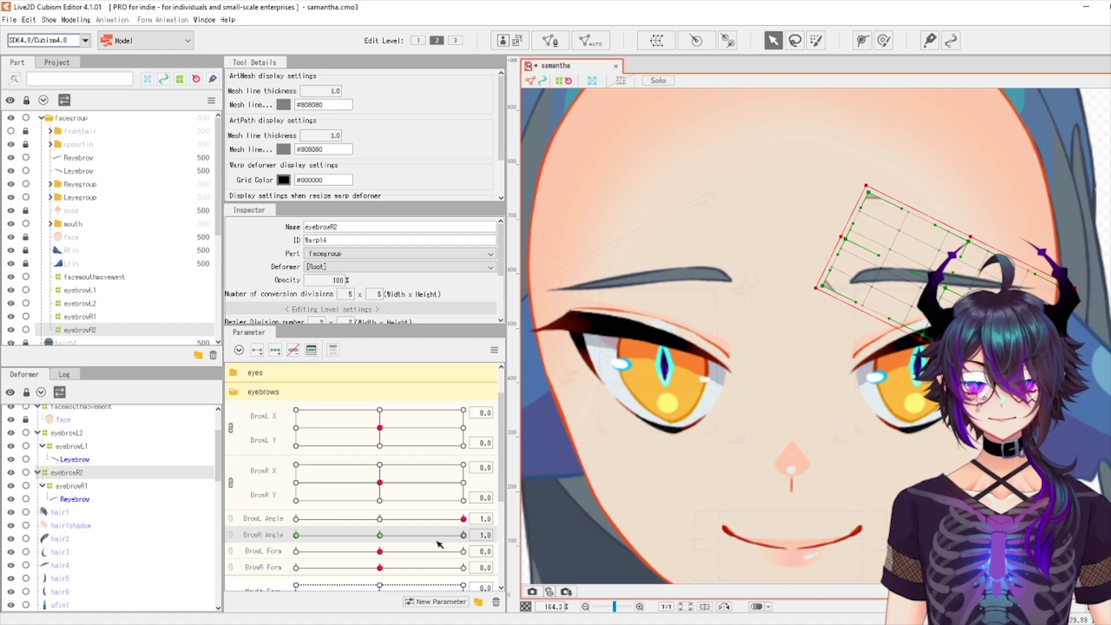
With both Angle parameters at -1.0, rotate eyebrowR2 to lower the brow's inner end and pull its lower inner corner toward the nose
left_click_drag(450, 537, 297, 534)
left_click(295, 518)
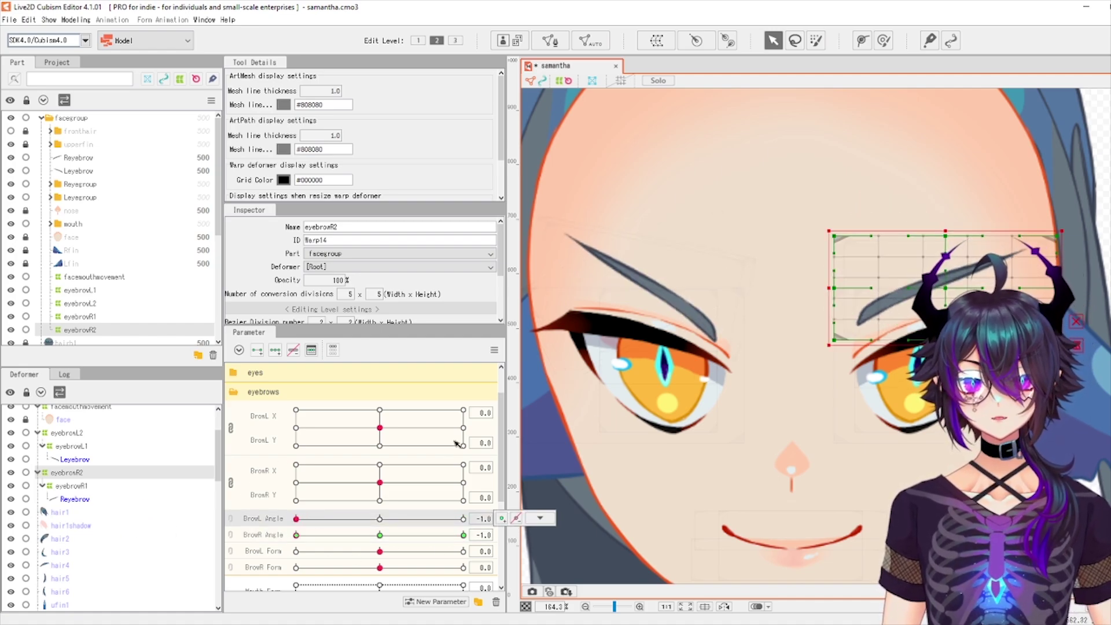
left_click_drag(1071, 356, 1081, 325)
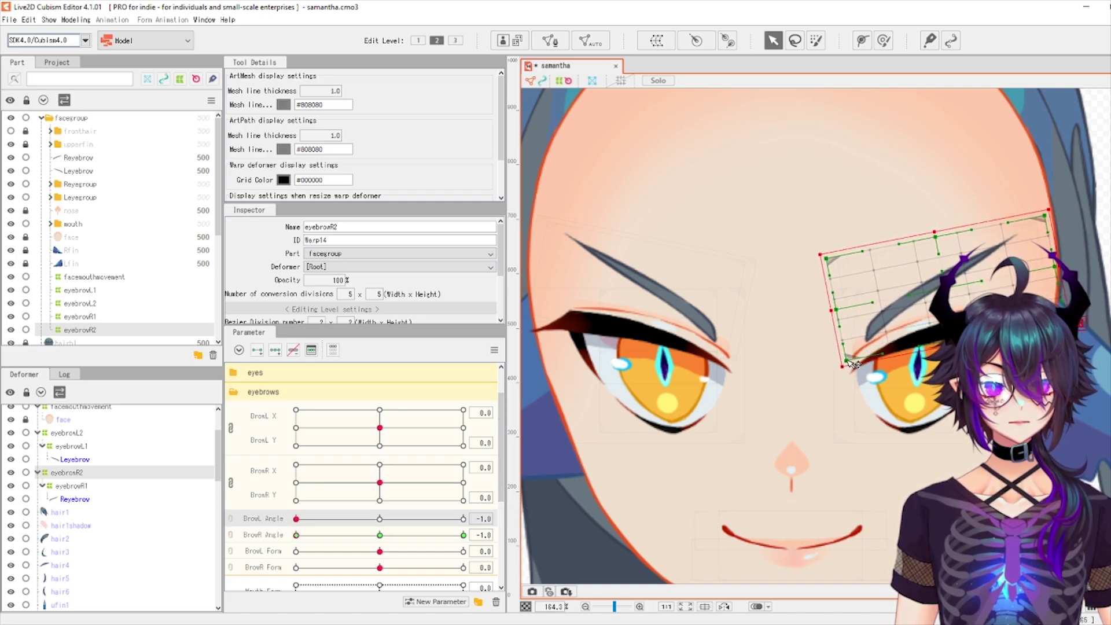
left_click(845, 341)
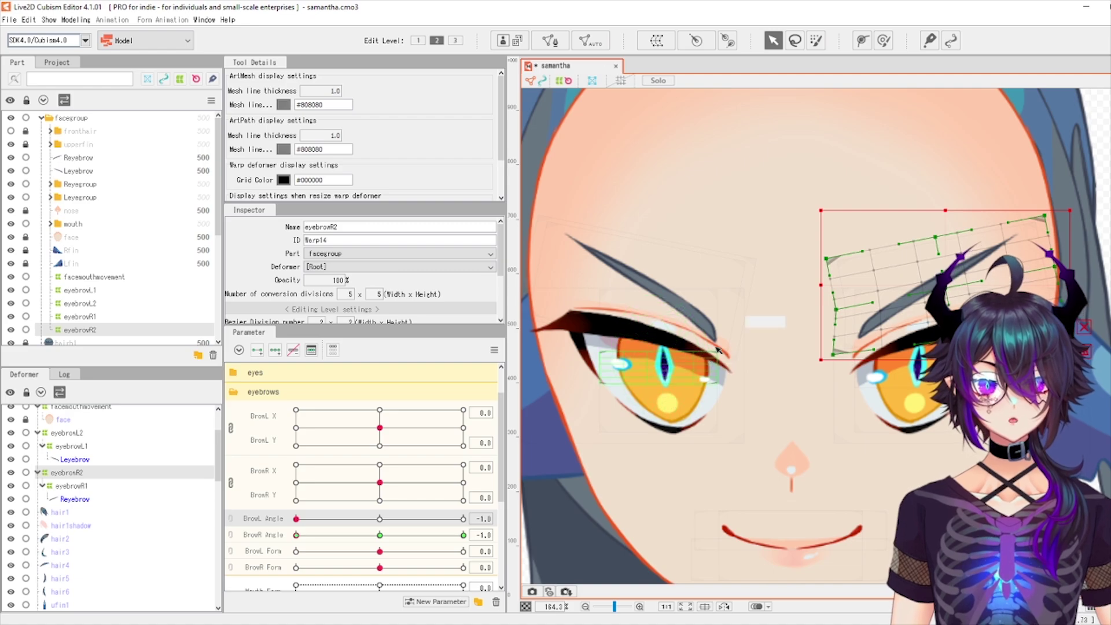
At BrowL Angle -1.0, pull the eyebrowL2 deformer's lower inner corner toward the nose to match the other brow, and deselect it
left_click(747, 318)
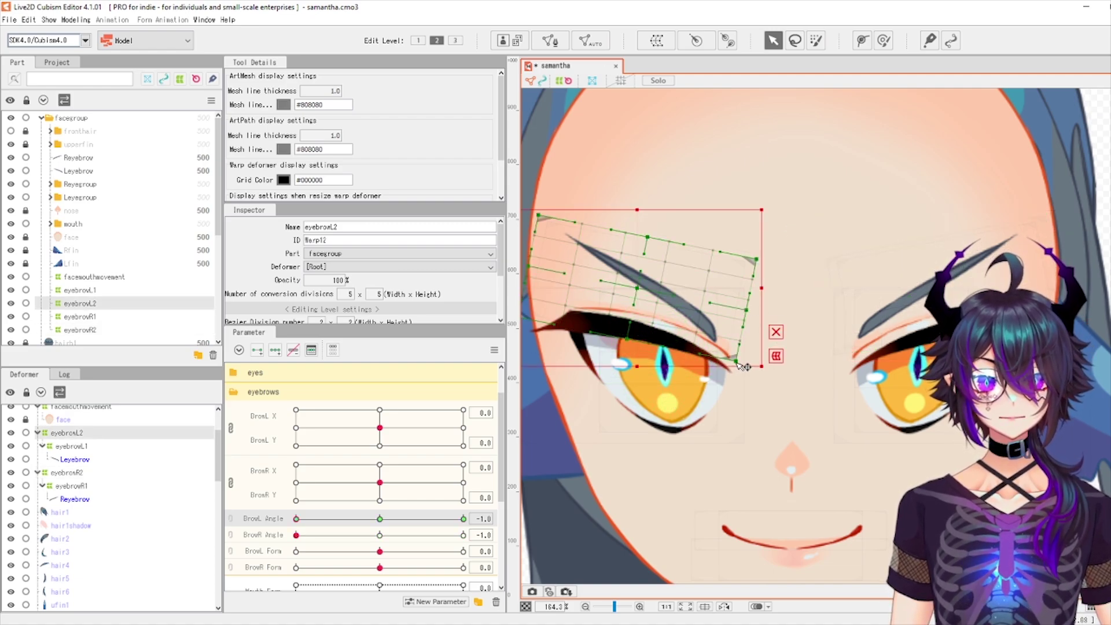
left_click_drag(739, 361, 759, 358)
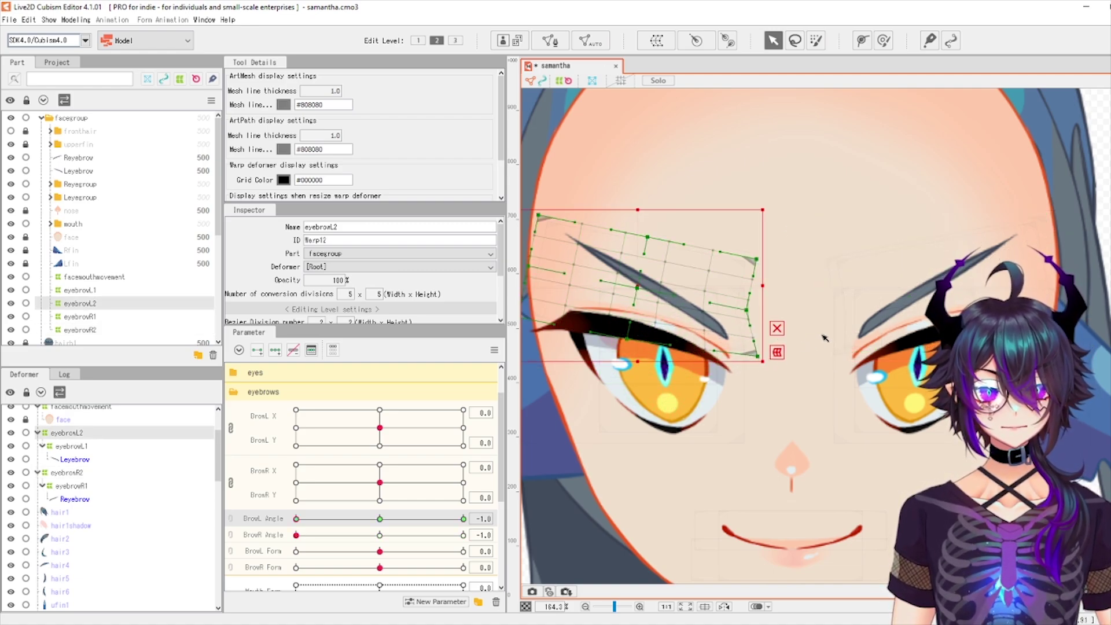
scroll(854, 345, "down", 3)
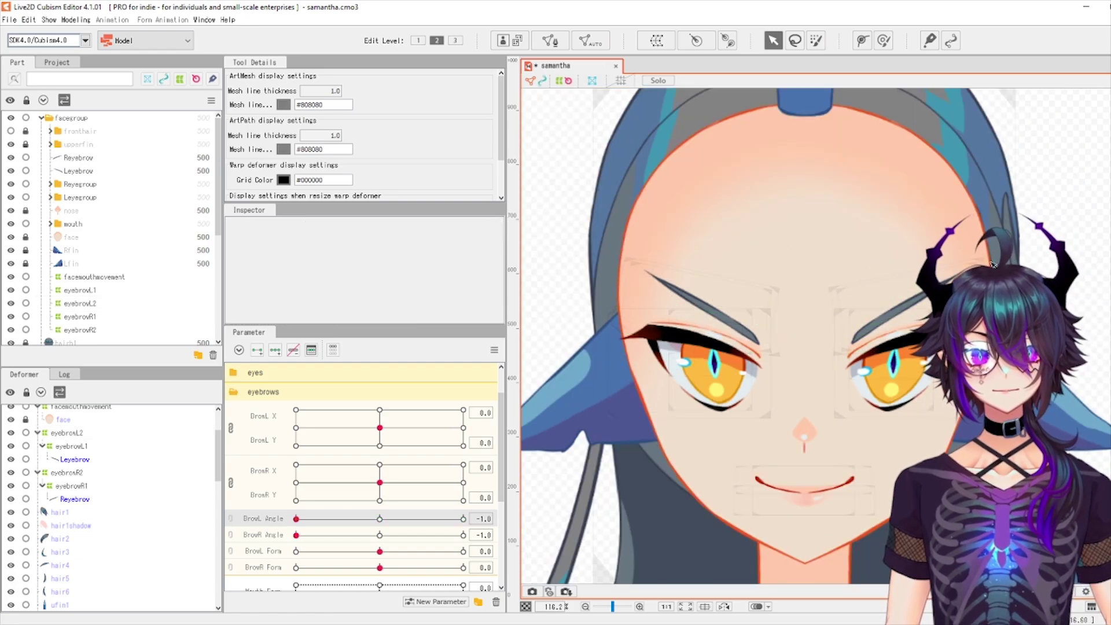
left_click(854, 348)
Test BrowL X and BrowL Y up to 1.0 in combination with both Angle parameters at -1.0
scroll(394, 524, "down", 1)
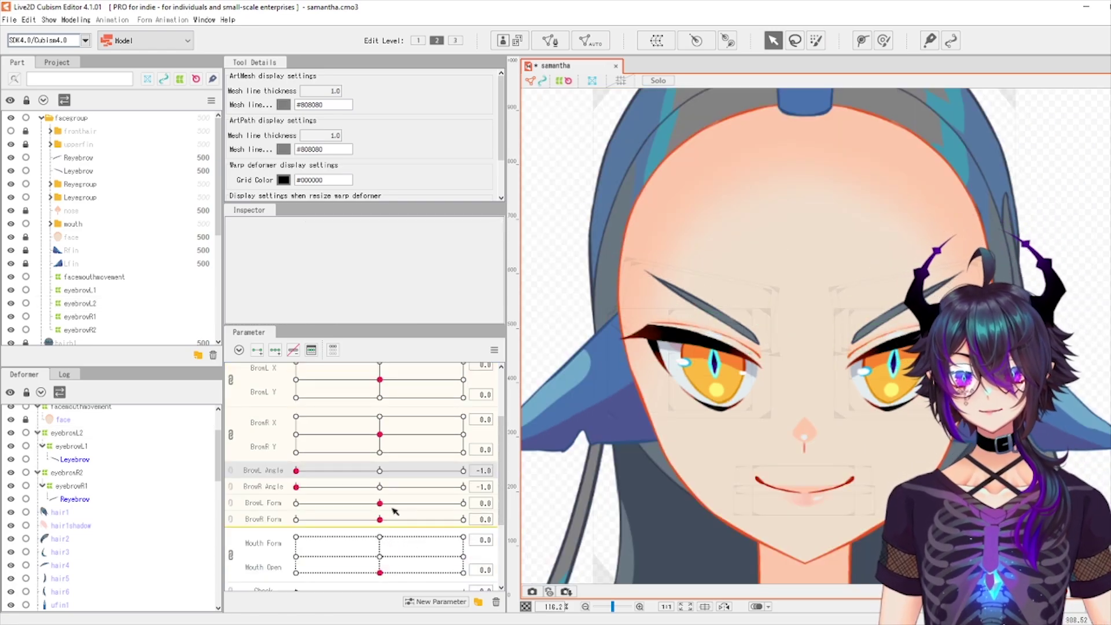
mouse_move(381, 504)
left_mouse_down()
mouse_move(420, 493)
mouse_move(346, 496)
mouse_move(380, 501)
left_mouse_up()
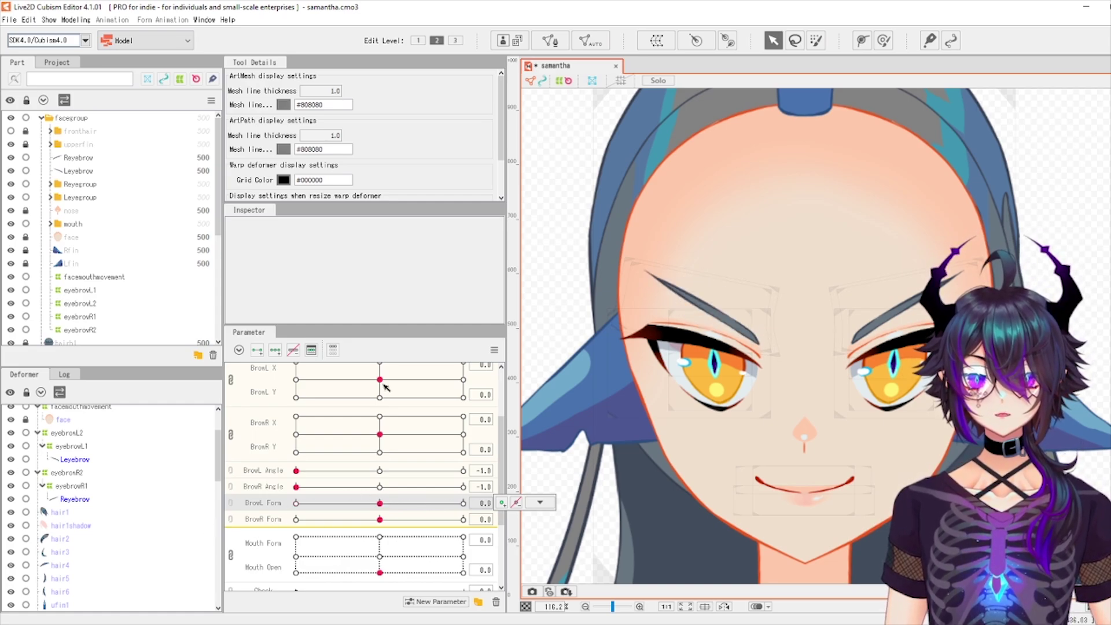
scroll(388, 388, "up", 1)
left_click_drag(381, 427, 537, 384)
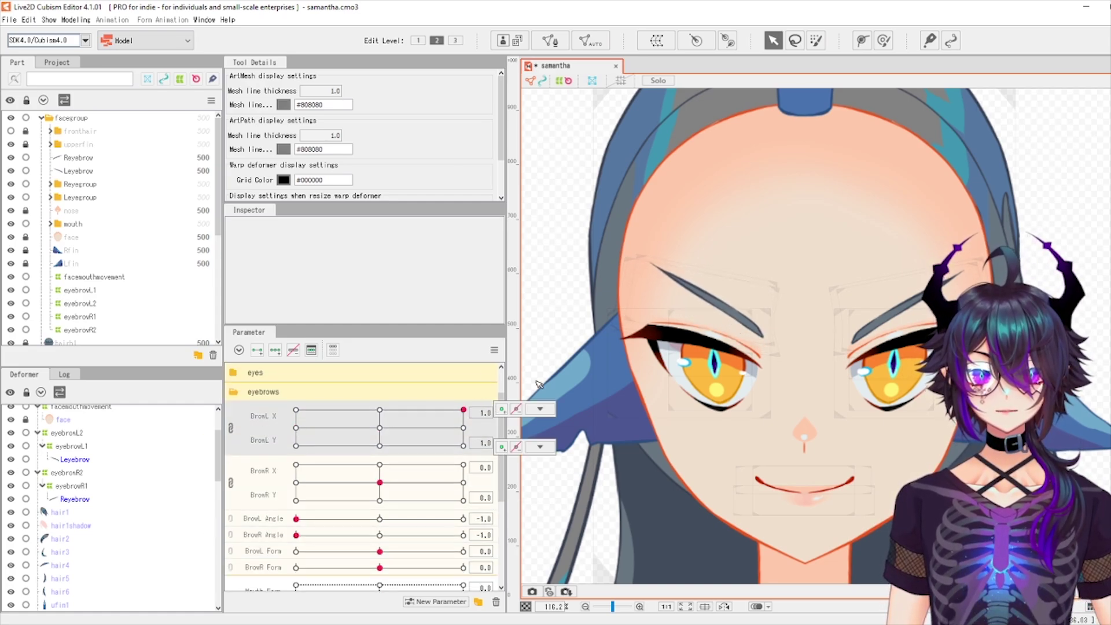
left_click(540, 408)
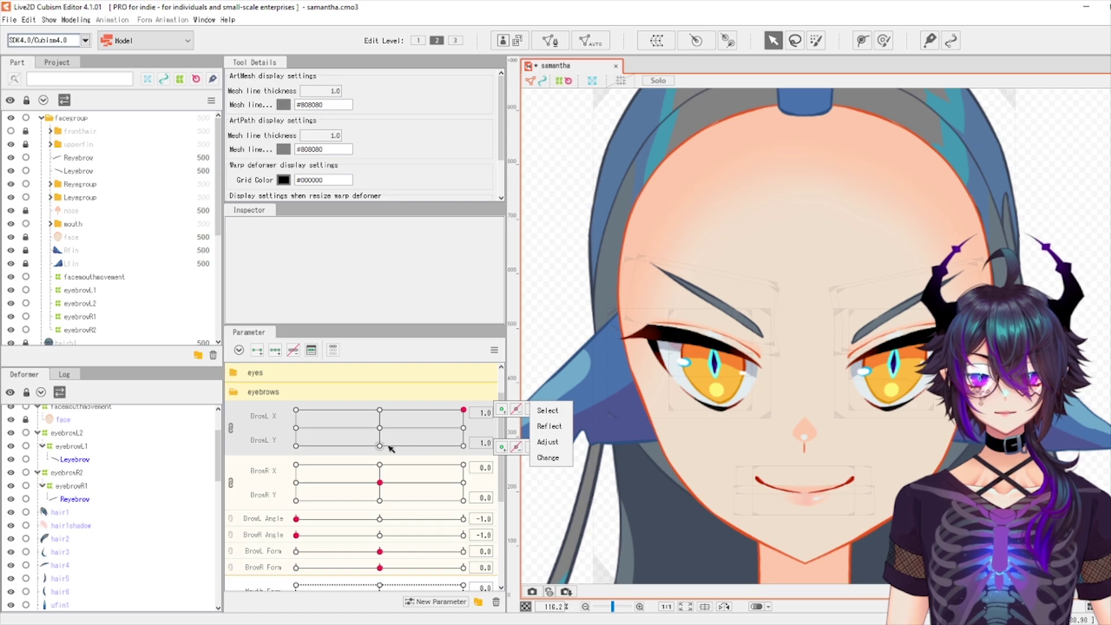
Return BrowR Angle, BrowL X, BrowL Y and BrowL Angle to 0.0
left_click_drag(296, 536, 426, 543)
left_click(380, 536)
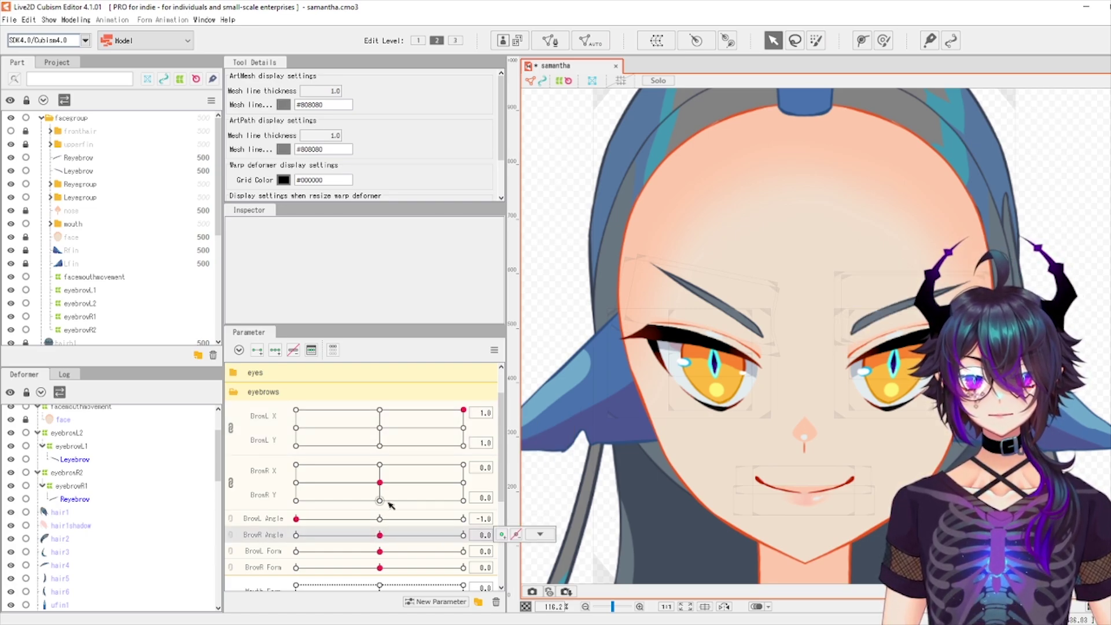
left_click(380, 429)
scroll(760, 305, "down", 3)
left_click(379, 519)
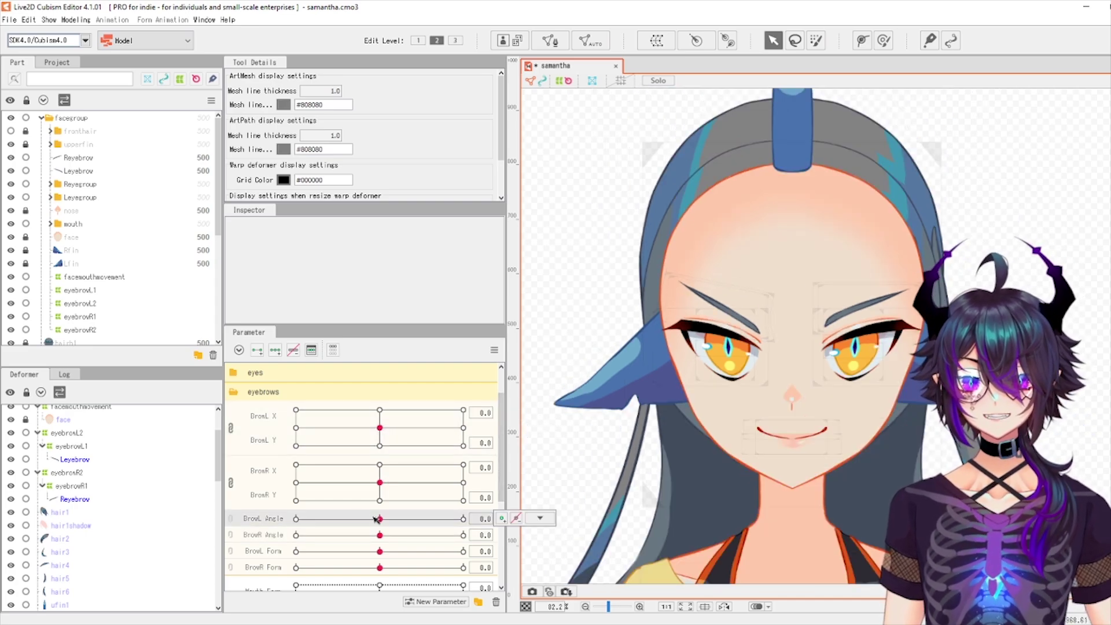
Make the fronthair part group visible on the model again
scroll(779, 305, "down", 3)
left_click(540, 519)
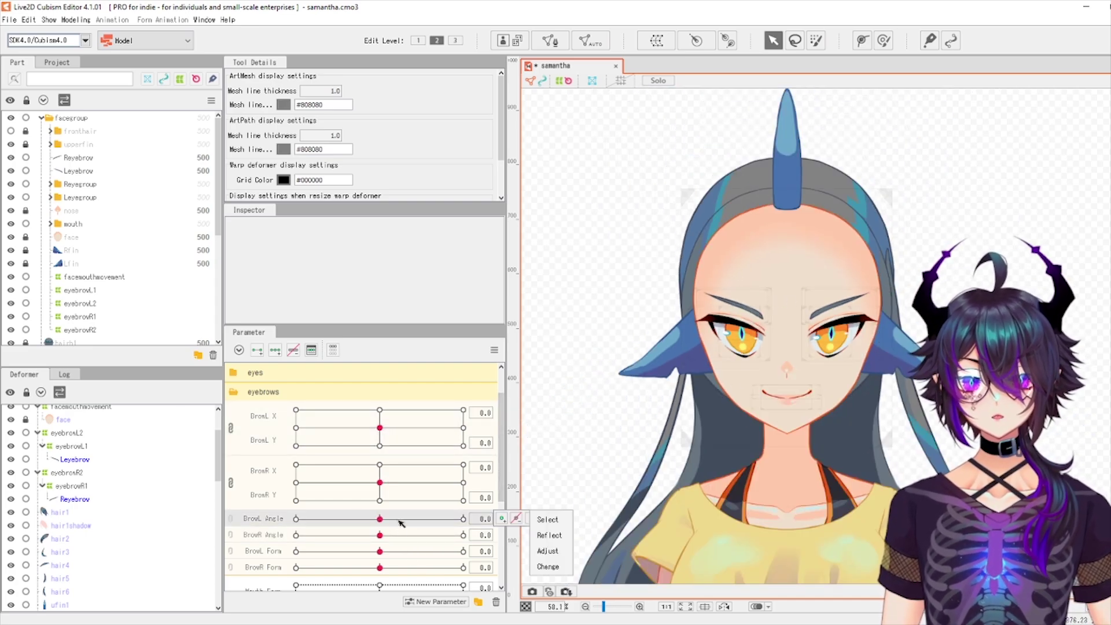
left_click(547, 520)
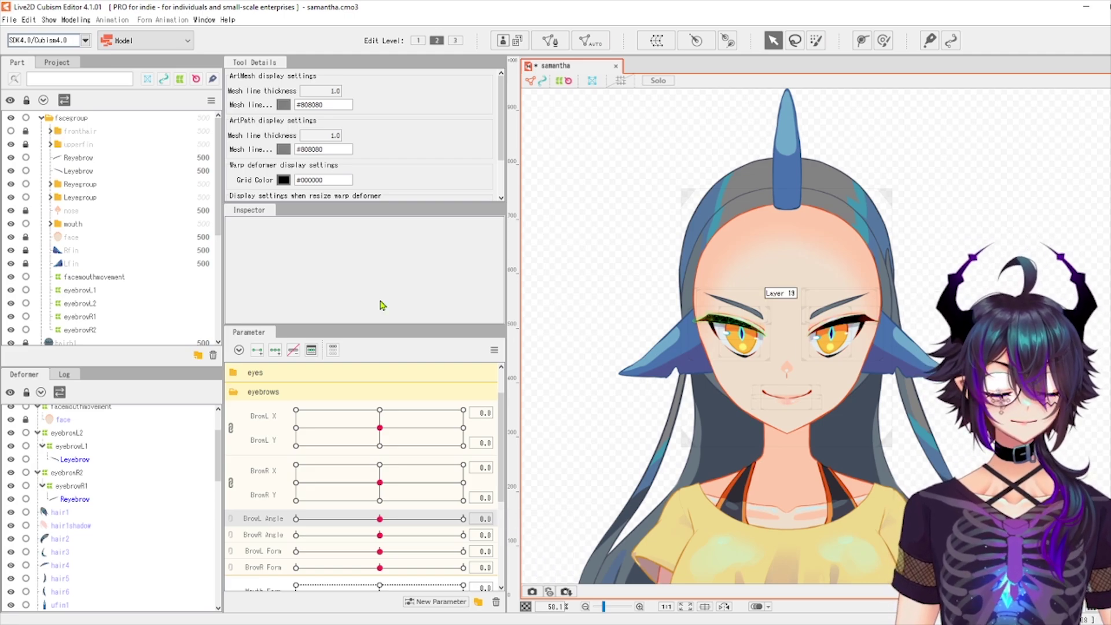
left_click(11, 131)
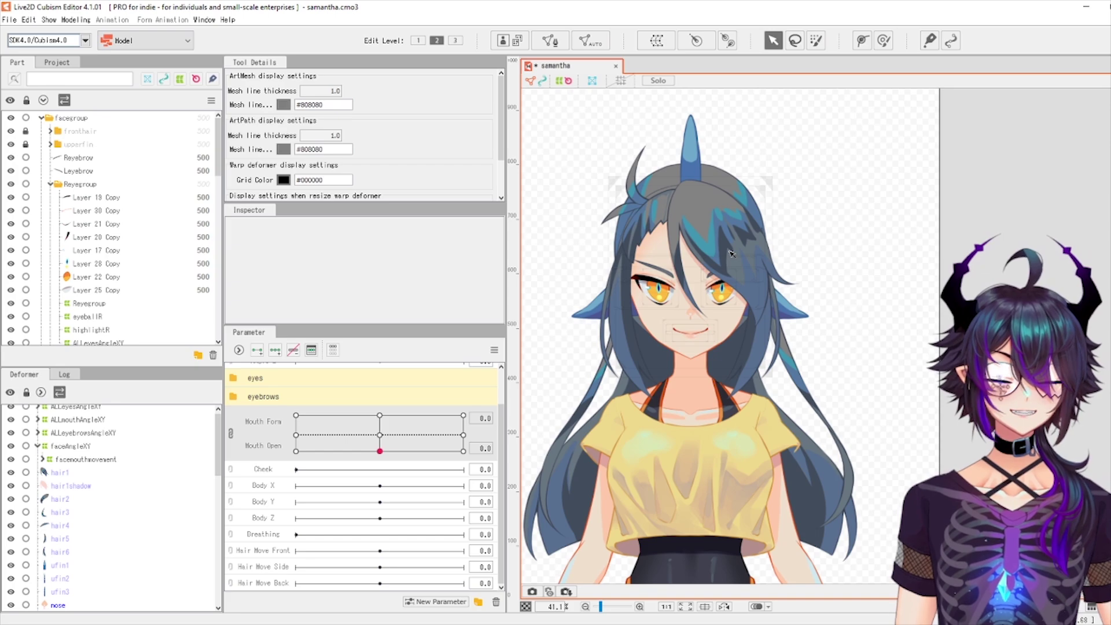